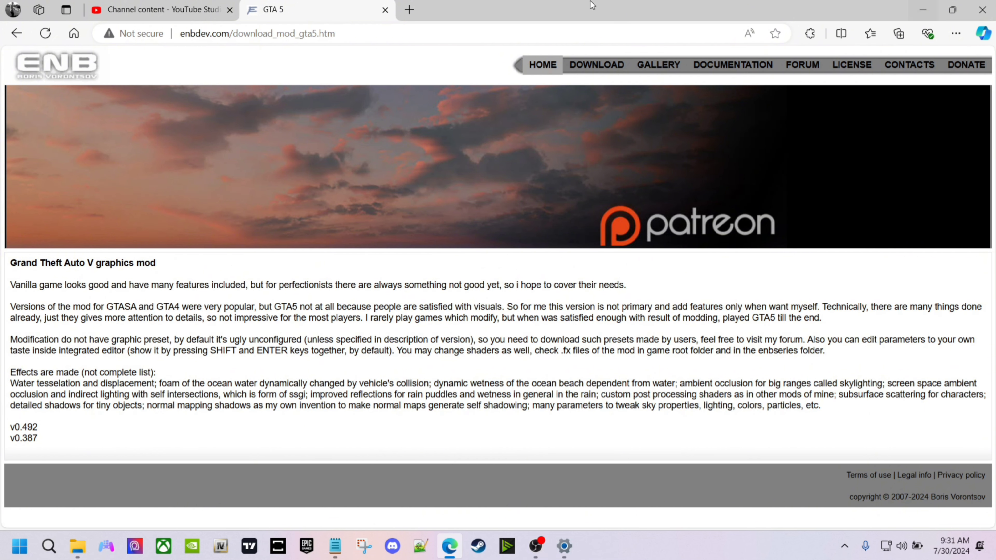
{"action": "left_click", "coordinate": [953, 10]}
{"action": "left_click", "coordinate": [780, 152]}
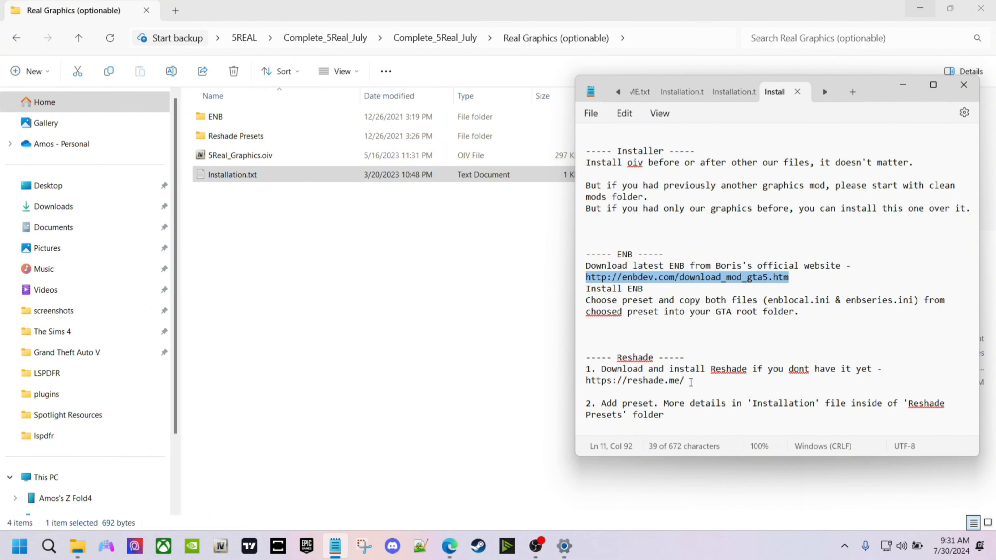
{"action": "left_click_drag", "start_coordinate": [692, 384], "coordinate": [590, 387]}
{"action": "key", "text": "ctrl+c"}
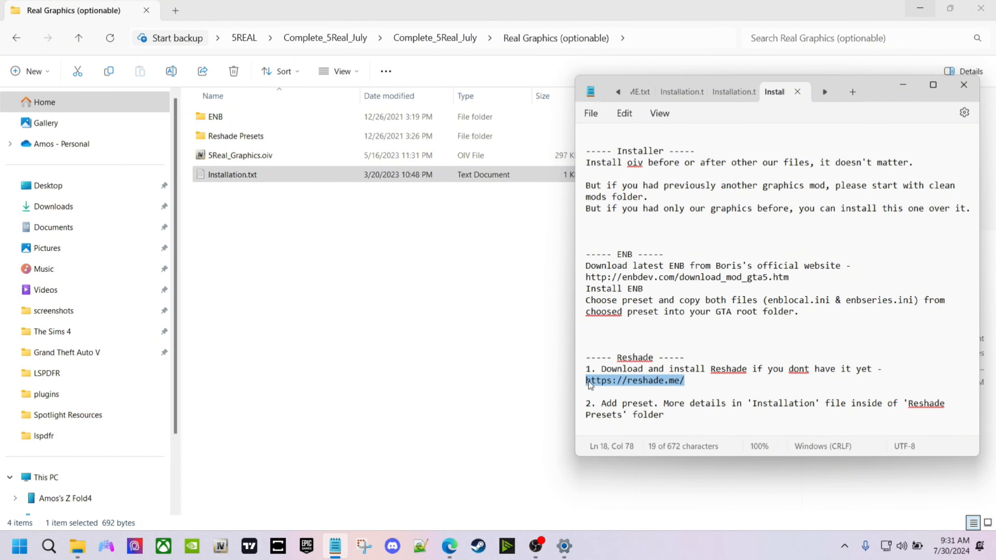
{"action": "left_click", "coordinate": [450, 546]}
{"action": "left_click", "coordinate": [353, 33]}
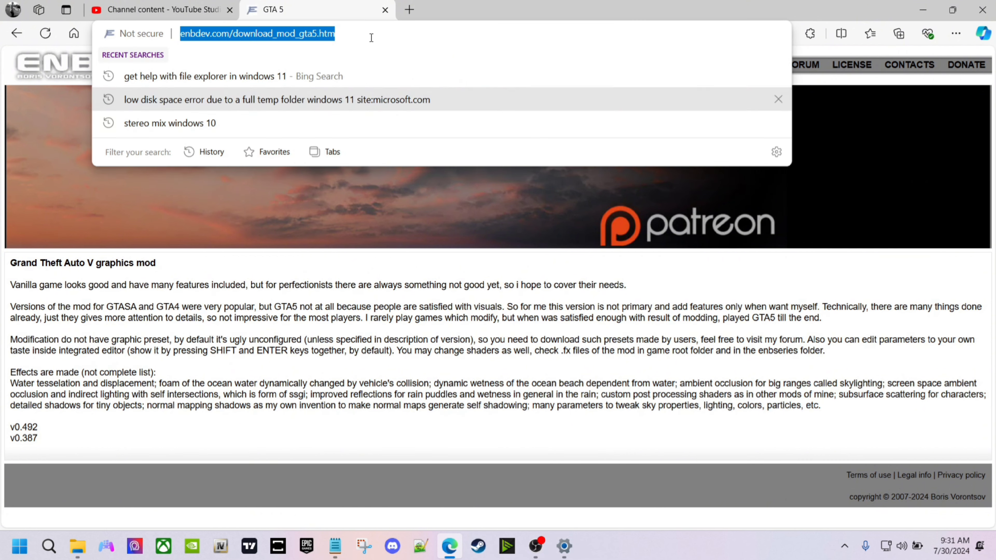
{"action": "left_click_drag", "start_coordinate": [319, 33], "coordinate": [371, 37]}
{"action": "key", "text": "ctrl+a"}
{"action": "key", "text": "ctrl+v"}
{"action": "key", "text": "Return"}
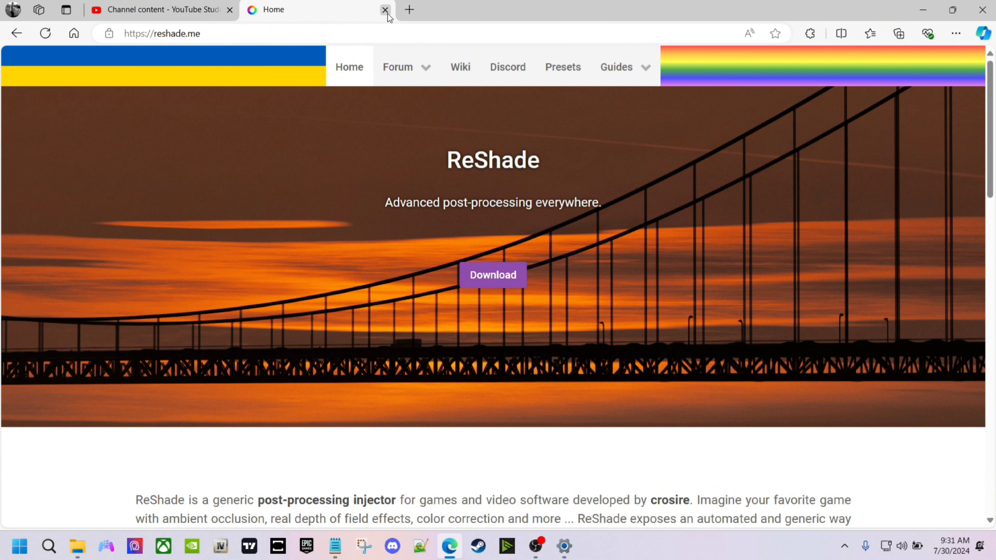
- Return to the Real Graphics (optionable) folder and review the ENB instructions in its Installation.txt
{"action": "left_click", "coordinate": [923, 9]}
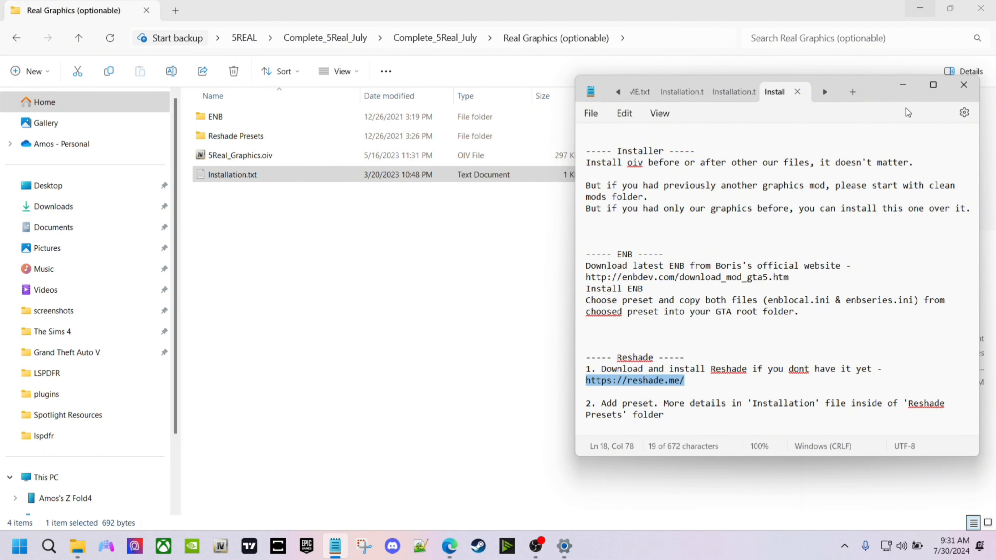
{"action": "left_click", "coordinate": [396, 194]}
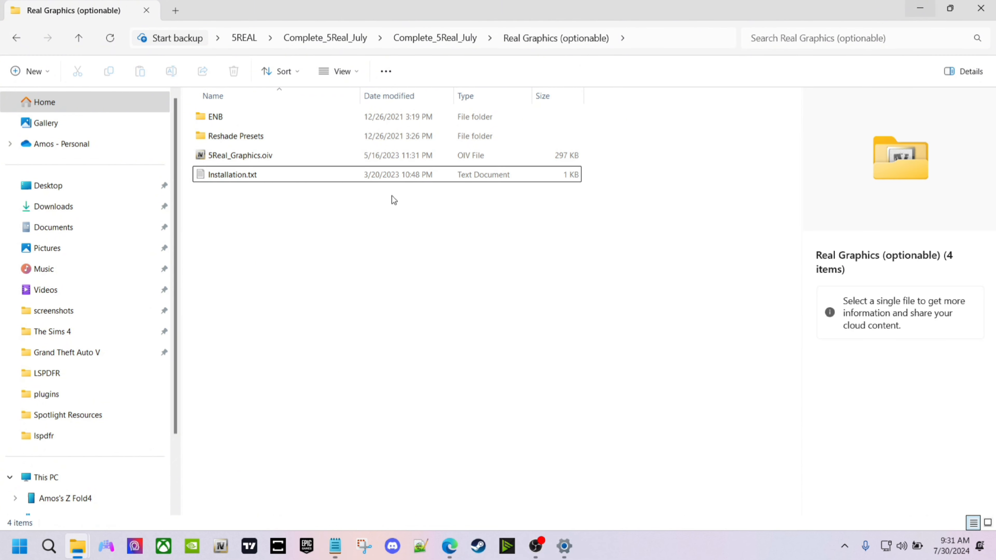
{"action": "left_click", "coordinate": [237, 119]}
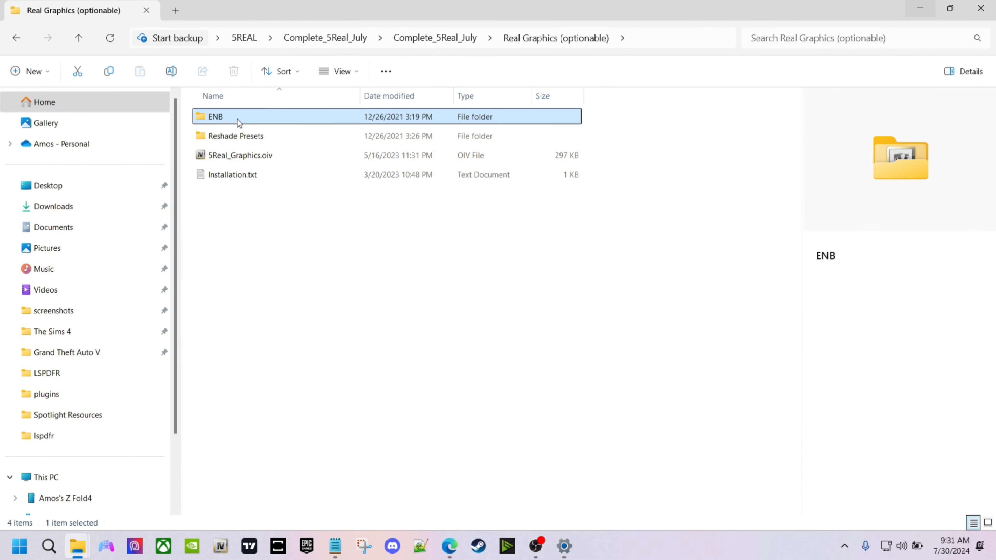
{"action": "left_click", "coordinate": [250, 118]}
{"action": "double_click", "coordinate": [219, 181]}
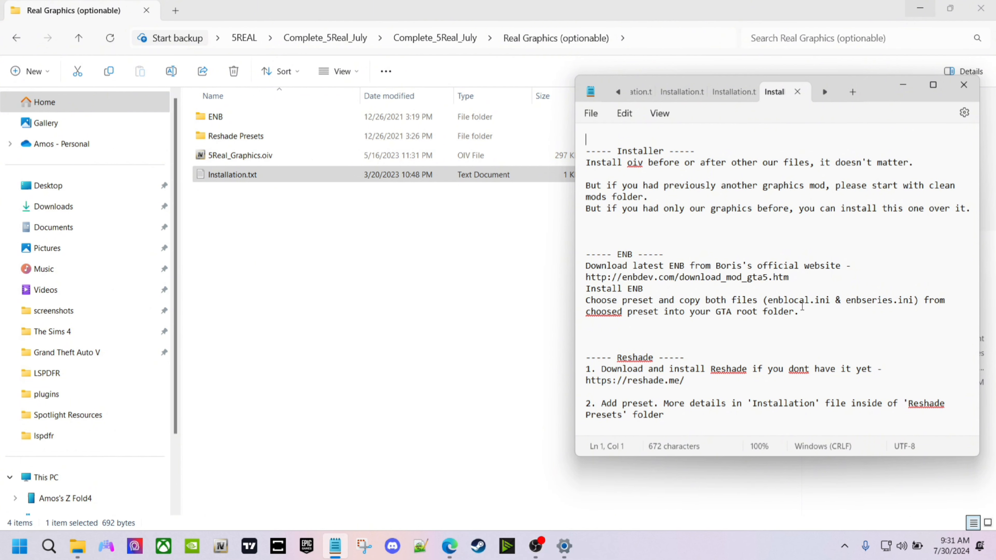
{"action": "left_click", "coordinate": [284, 231]}
- Check the preset files in the Ray Tracing folder inside ENB and return to Real Graphics (optionable)
{"action": "double_click", "coordinate": [226, 119]}
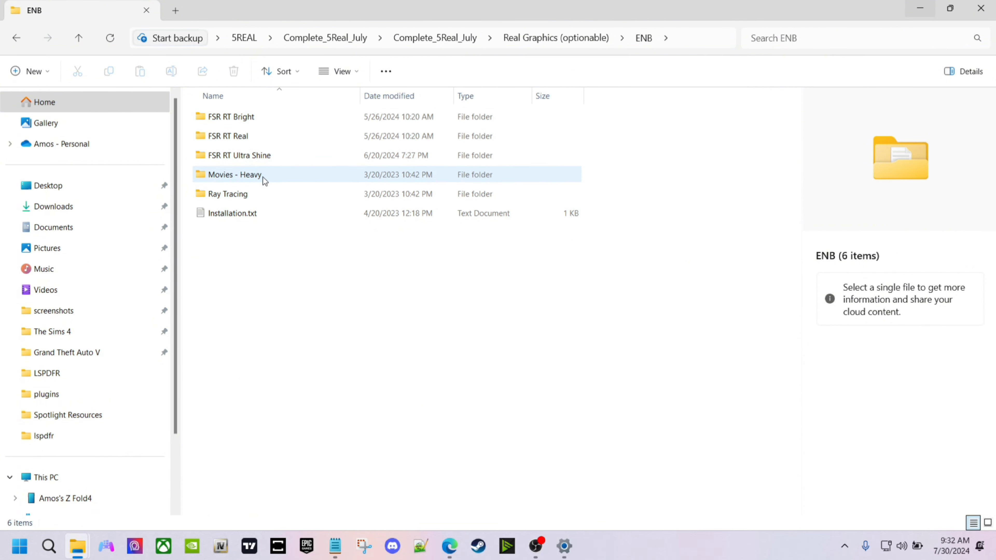
{"action": "double_click", "coordinate": [247, 196]}
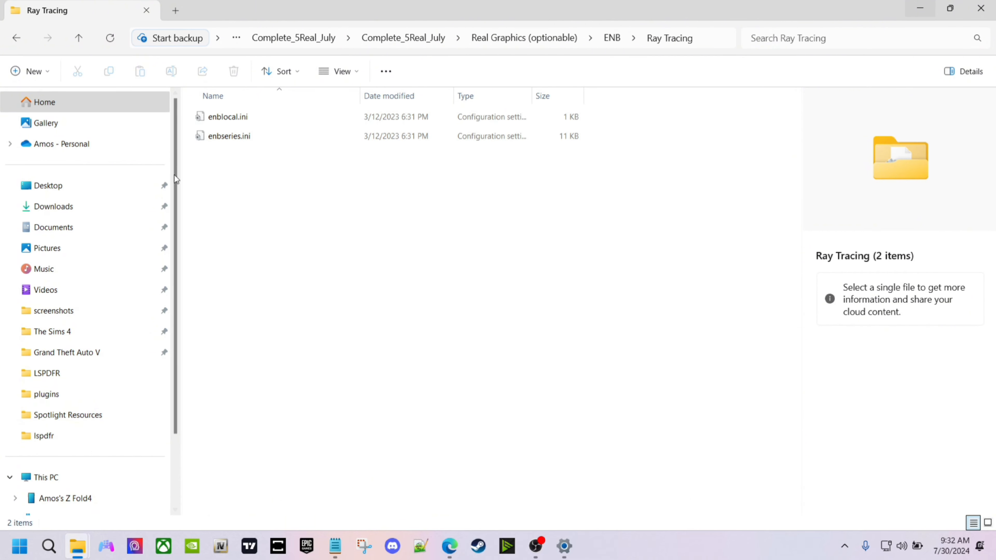
{"action": "key", "text": "alt+Left"}
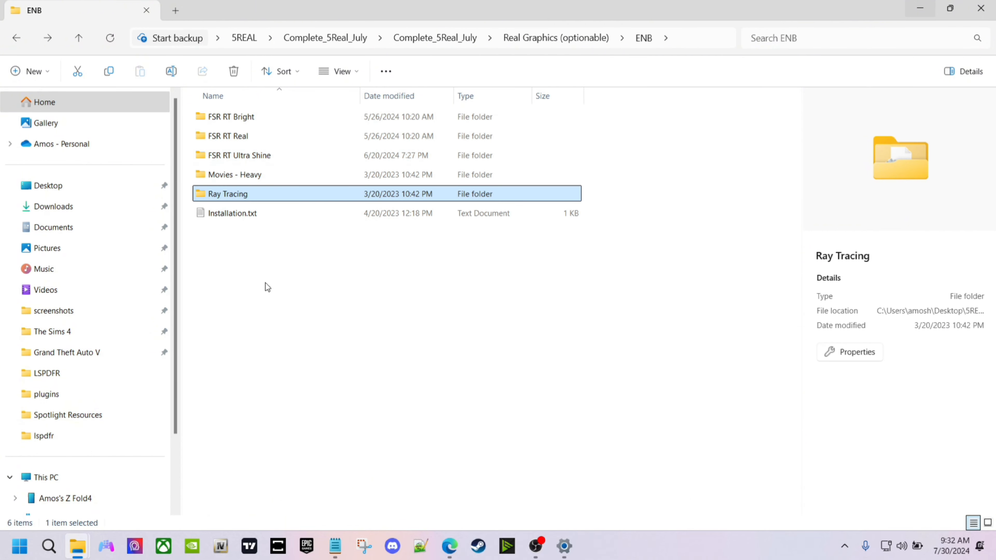
{"action": "key", "text": "alt+Left"}
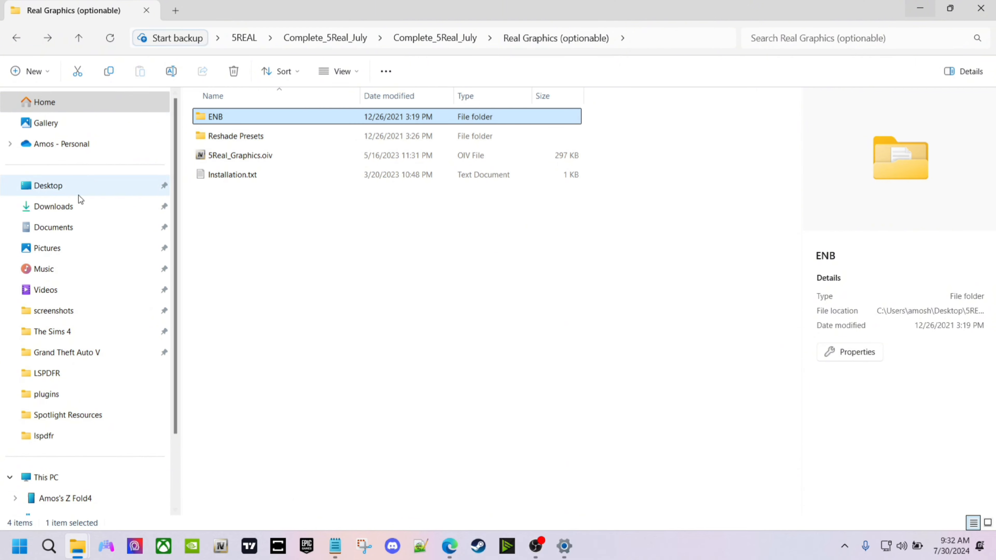
- Open enbseries_gta5_v0492 (1).zip from the Downloads folder in WinRAR, dismissing the trial notice
{"action": "left_click", "coordinate": [59, 207]}
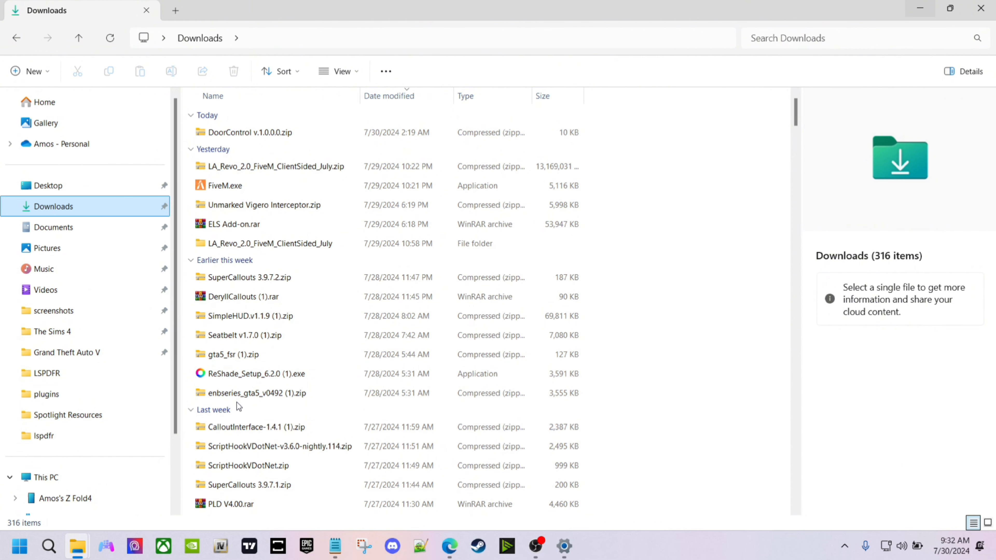
{"action": "double_click", "coordinate": [239, 394]}
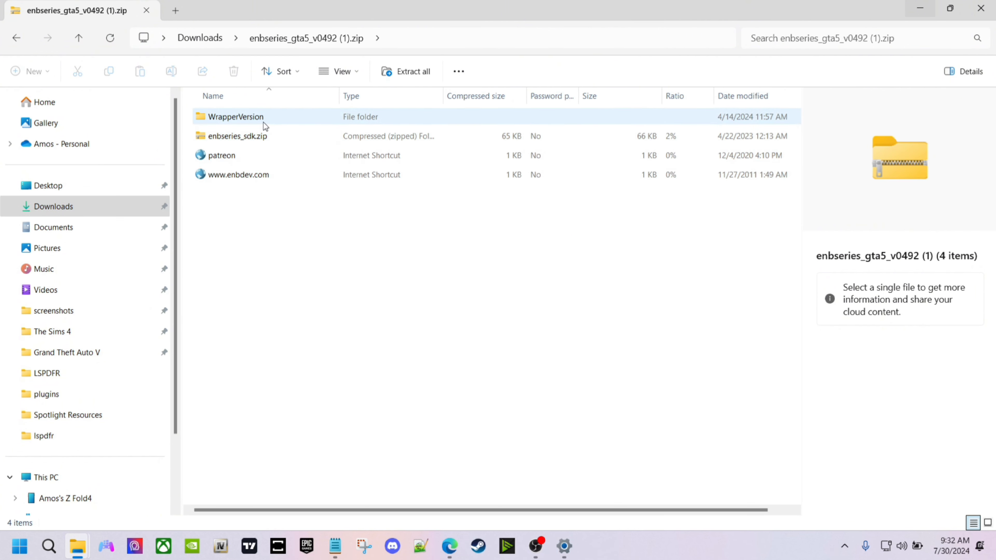
{"action": "key", "text": "alt+Left"}
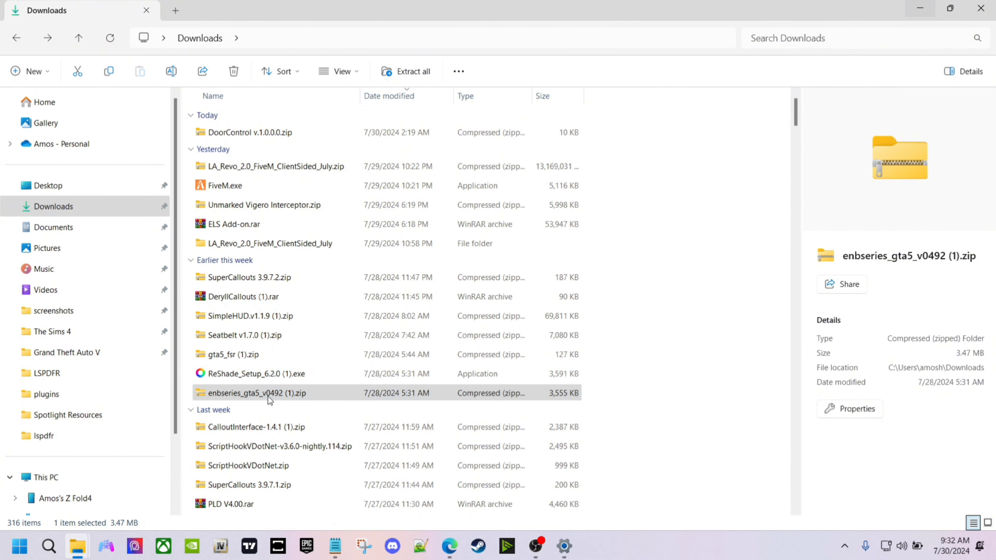
{"action": "right_click", "coordinate": [267, 395]}
{"action": "mouse_move", "coordinate": [369, 394]}
{"action": "left_click", "coordinate": [471, 407]}
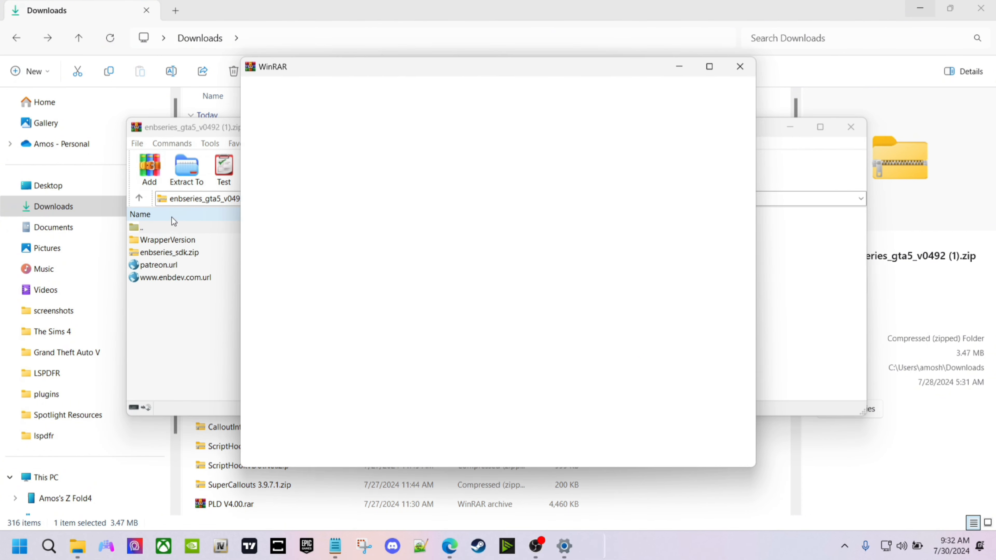
{"action": "key", "text": "Escape"}
- Select everything in the archive's WrapperVersion folder except enblocal.ini and enbseries.ini
{"action": "left_click", "coordinate": [215, 245]}
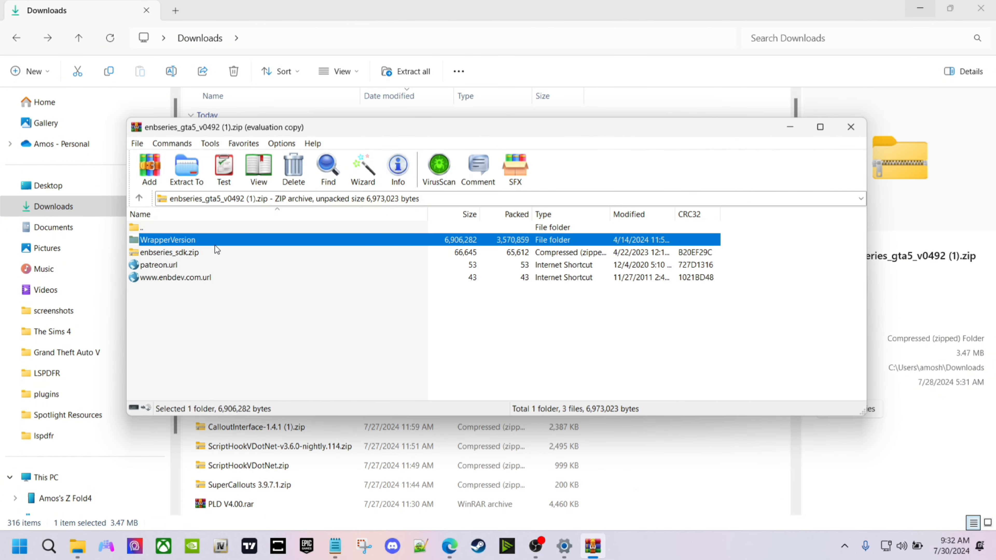
{"action": "double_click", "coordinate": [214, 245]}
{"action": "key", "text": "BackSpace"}
{"action": "double_click", "coordinate": [196, 241]}
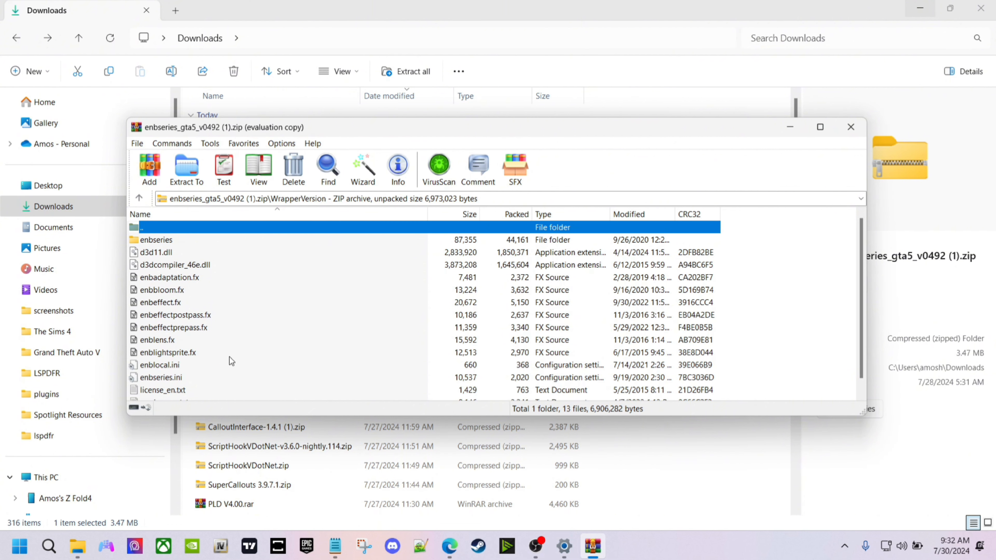
{"action": "left_click", "coordinate": [200, 332]}
{"action": "key", "text": "ctrl+a"}
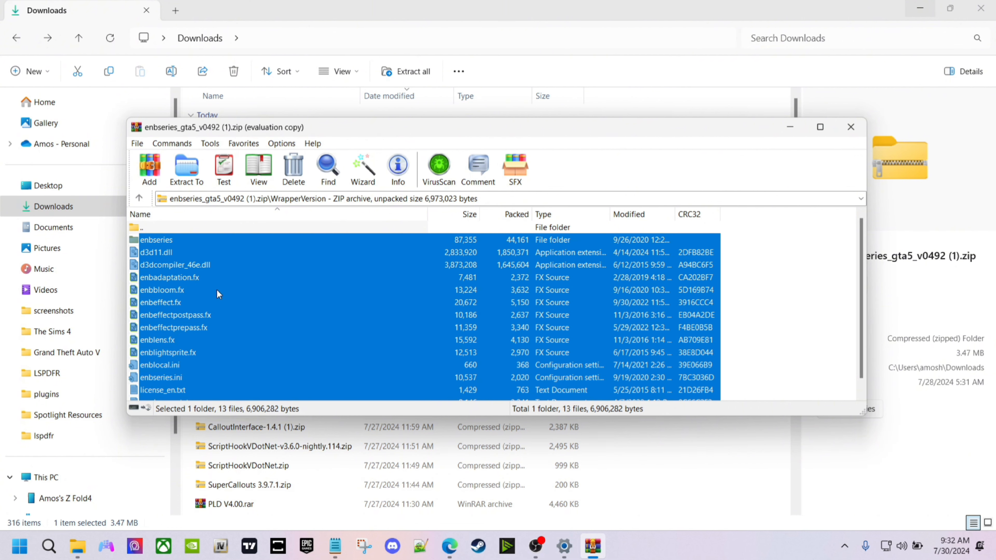
{"action": "left_click", "coordinate": [186, 366], "text": "ctrl"}
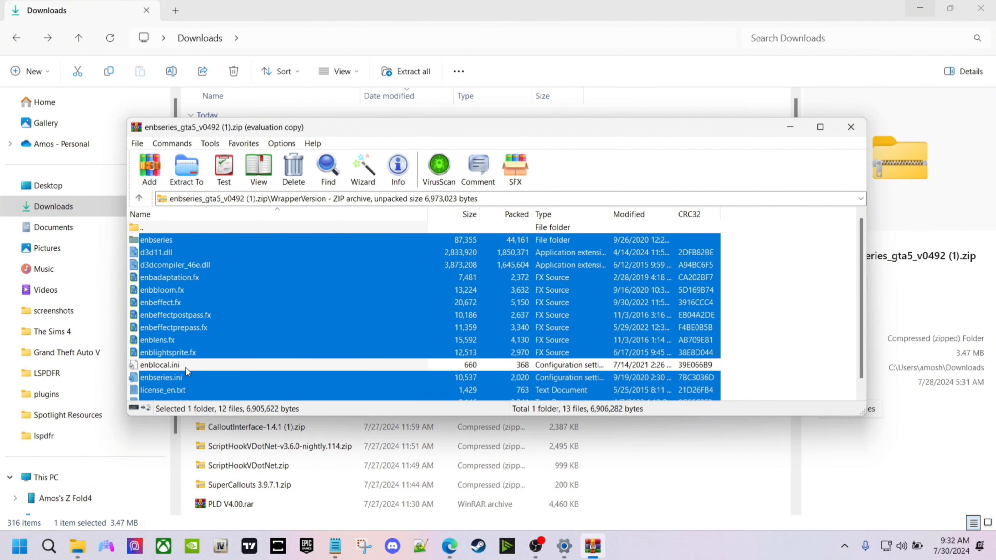
{"action": "left_click", "coordinate": [182, 379], "text": "ctrl"}
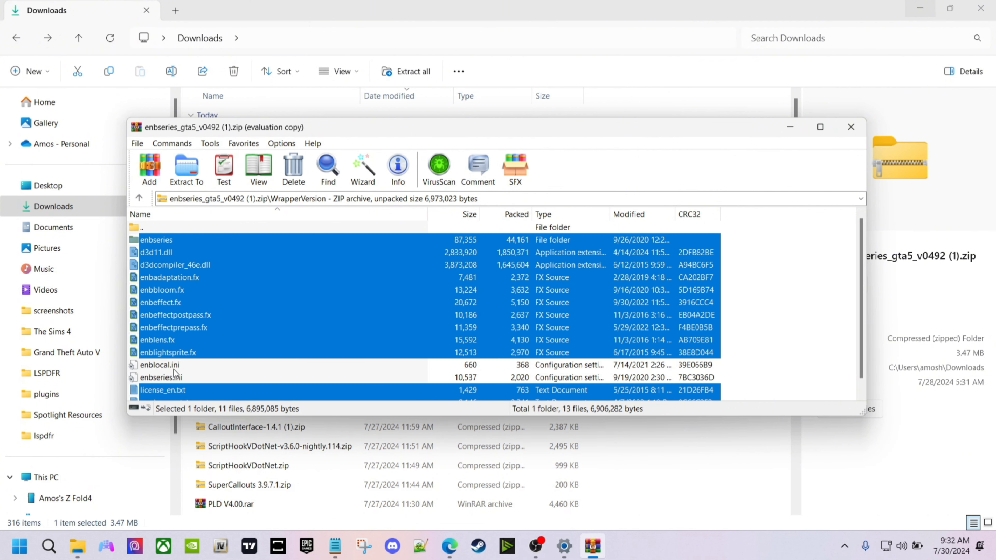
{"action": "scroll", "coordinate": [185, 376], "scroll_direction": "down", "scroll_amount": 1}
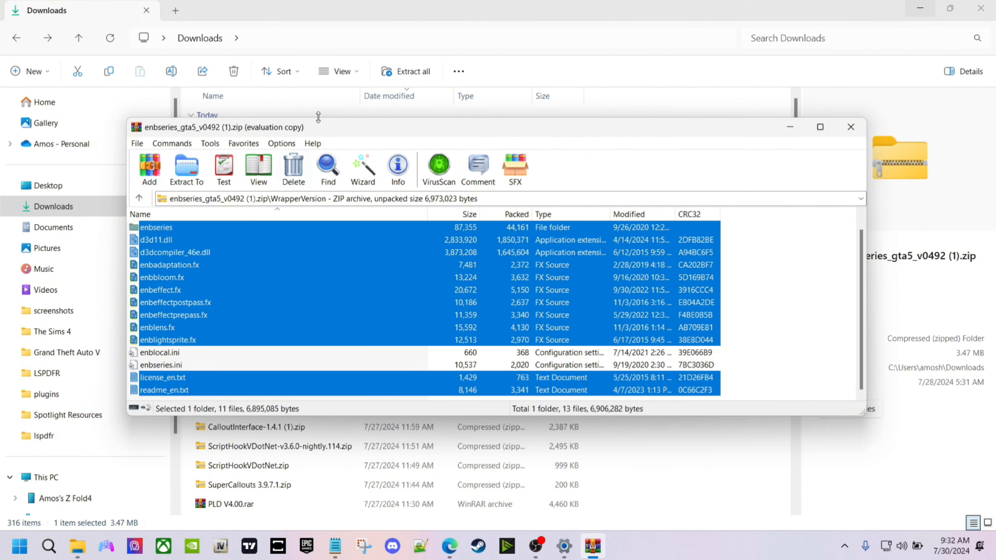
- Arrange the archive window alongside the Grand Theft Auto V game folder and look through the folder's files
{"action": "left_click_drag", "start_coordinate": [333, 125], "coordinate": [612, 39]}
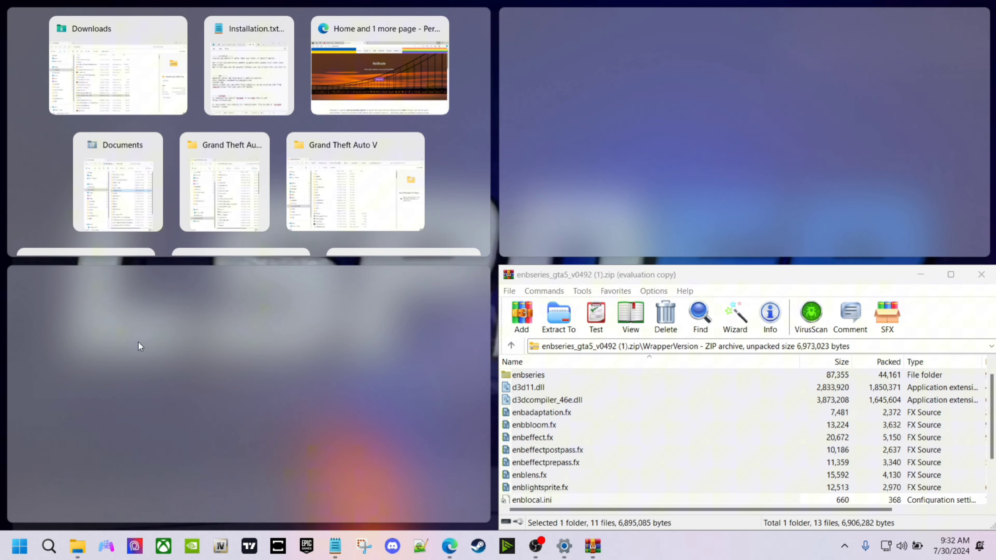
{"action": "left_click", "coordinate": [372, 168]}
{"action": "left_click_drag", "start_coordinate": [384, 14], "coordinate": [1, 314]}
{"action": "left_click", "coordinate": [688, 278]}
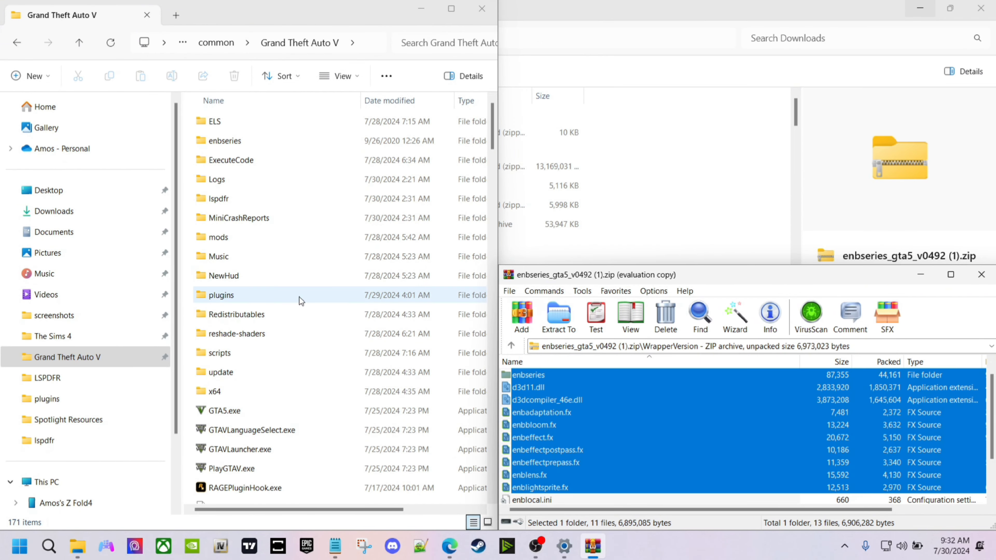
{"action": "scroll", "coordinate": [302, 334], "scroll_direction": "down", "scroll_amount": 10}
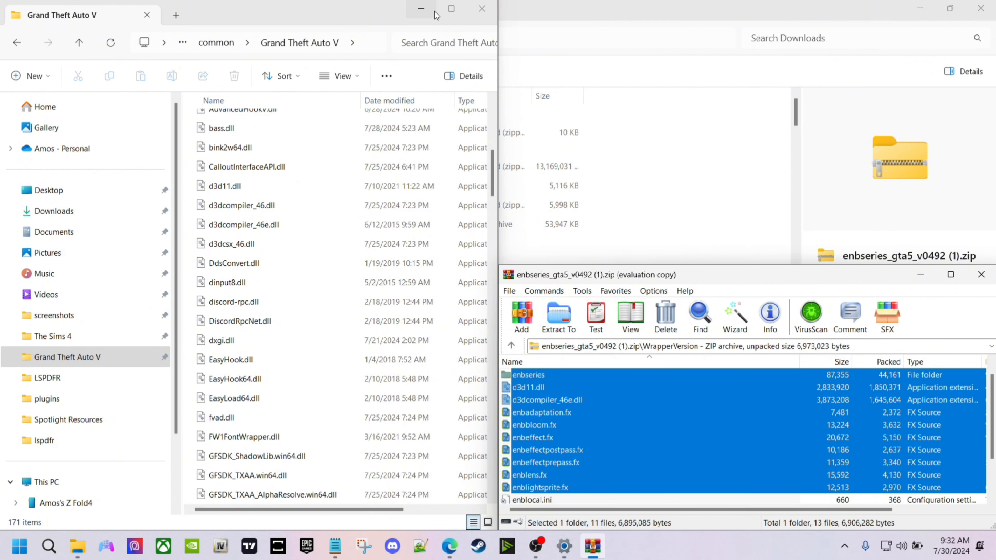
- Clear the desktop by closing the archive and Downloads windows and minimizing the game folder and the installation notes
{"action": "left_click", "coordinate": [421, 8]}
{"action": "left_click_drag", "start_coordinate": [848, 280], "coordinate": [453, 116]}
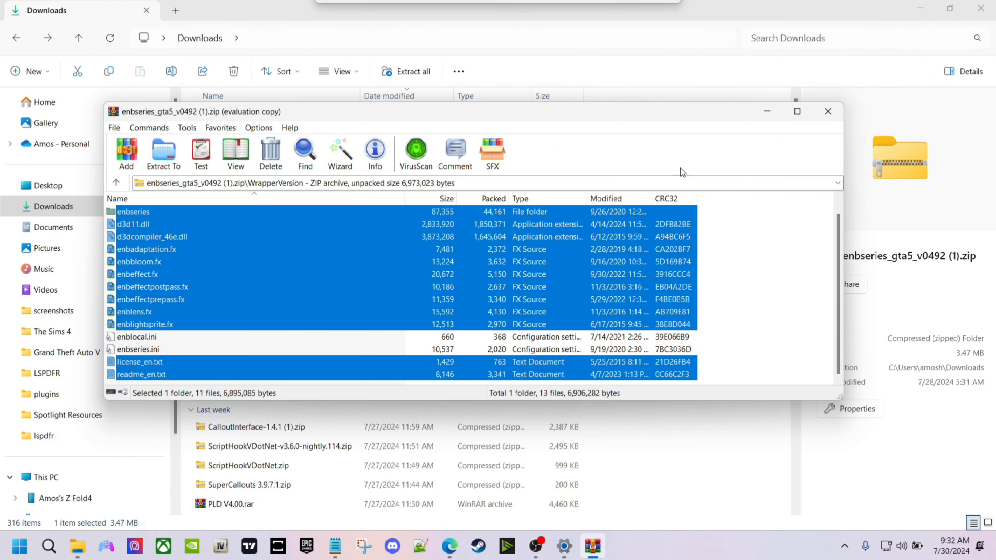
{"action": "left_click", "coordinate": [826, 112]}
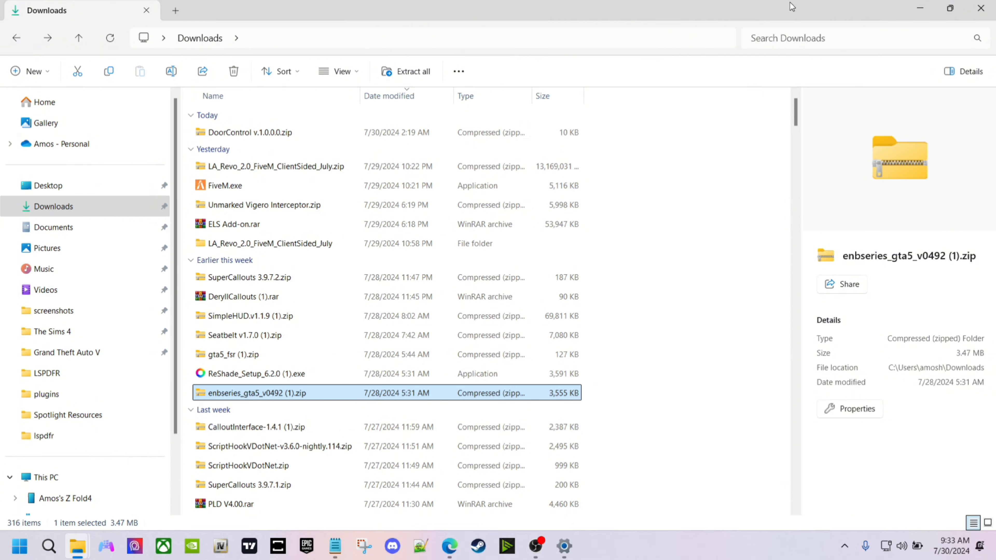
{"action": "left_click", "coordinate": [951, 8]}
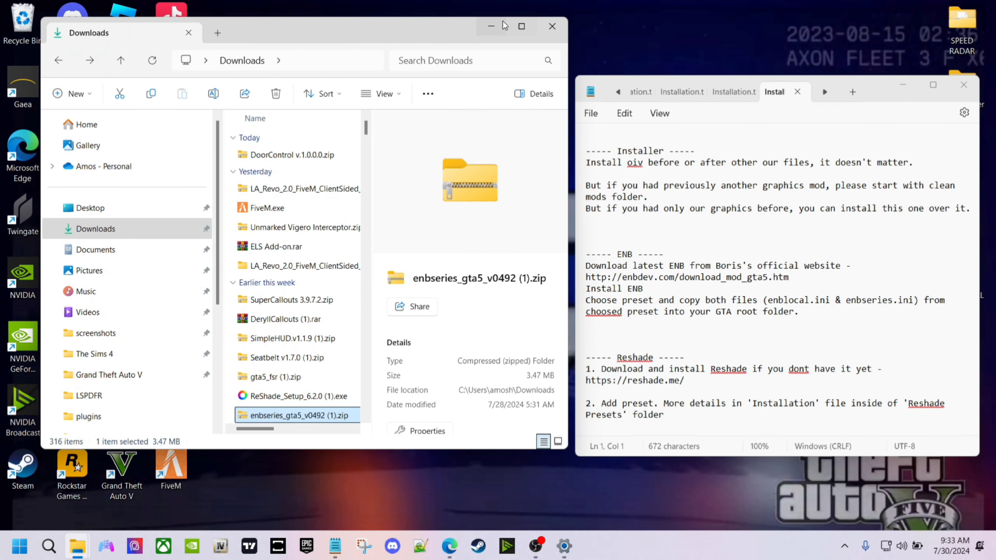
{"action": "left_click", "coordinate": [552, 26]}
{"action": "left_click", "coordinate": [903, 85]}
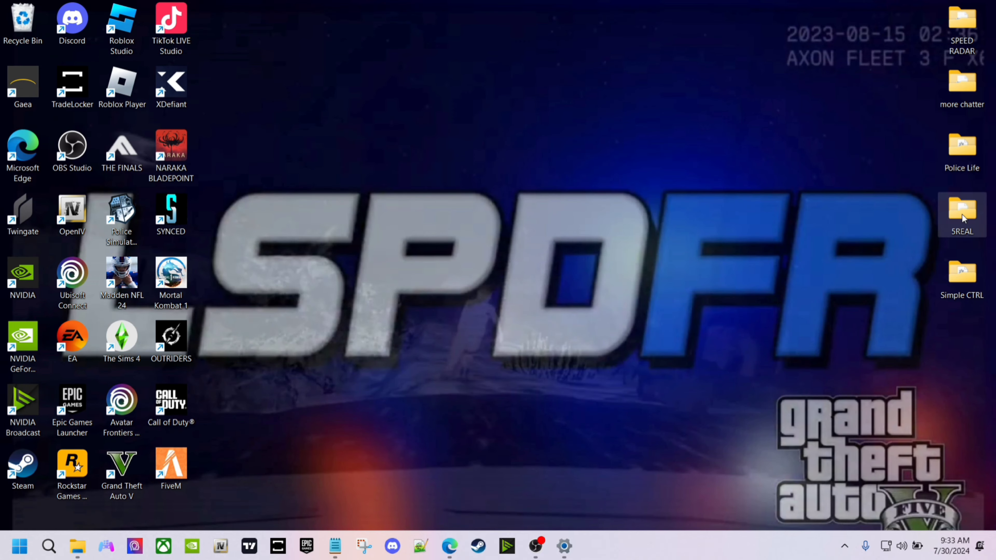
- Open the Ray Tracing preset folder under Real Graphics (optionable) > ENB in the desktop's 5REAL folder
{"action": "double_click", "coordinate": [963, 216]}
{"action": "double_click", "coordinate": [394, 172]}
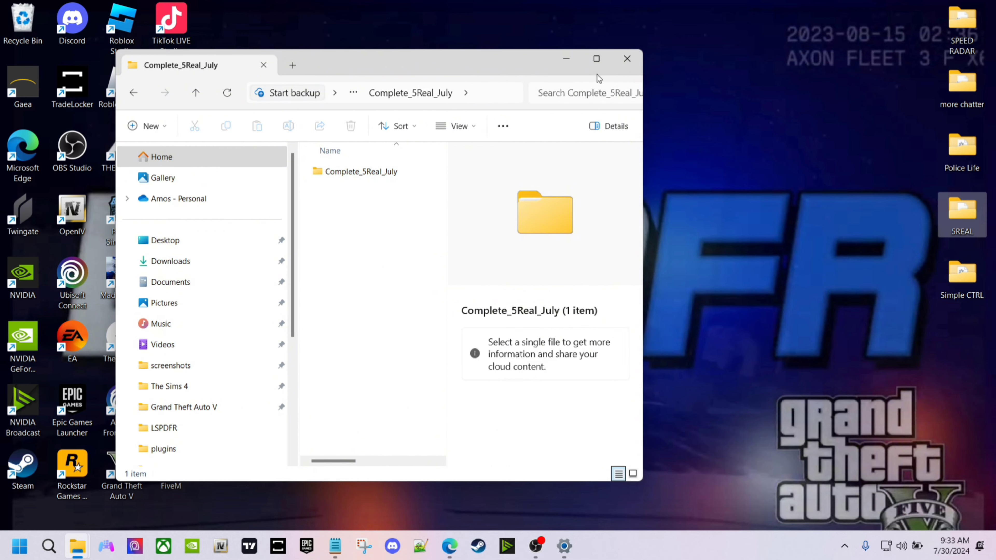
{"action": "left_click", "coordinate": [596, 58]}
{"action": "double_click", "coordinate": [264, 124]}
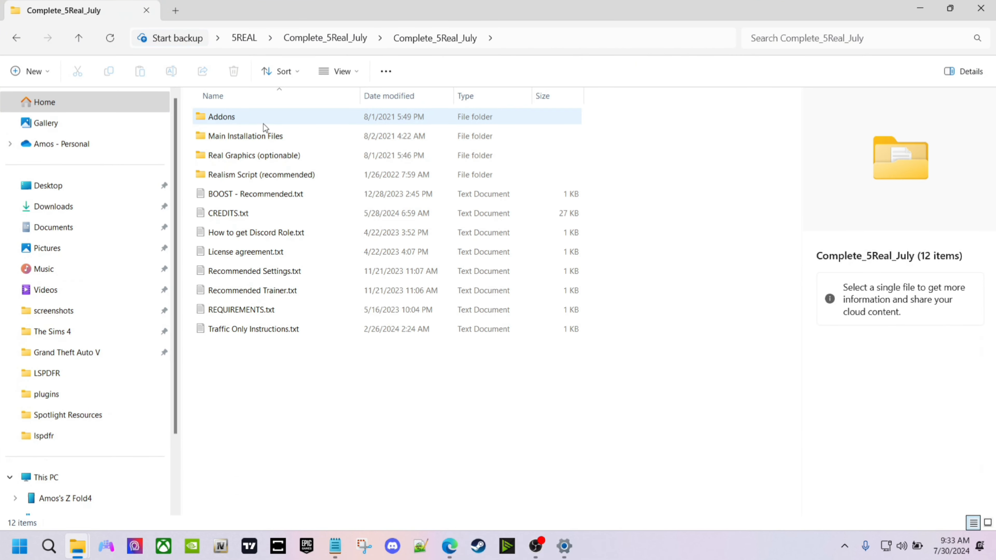
{"action": "double_click", "coordinate": [253, 156]}
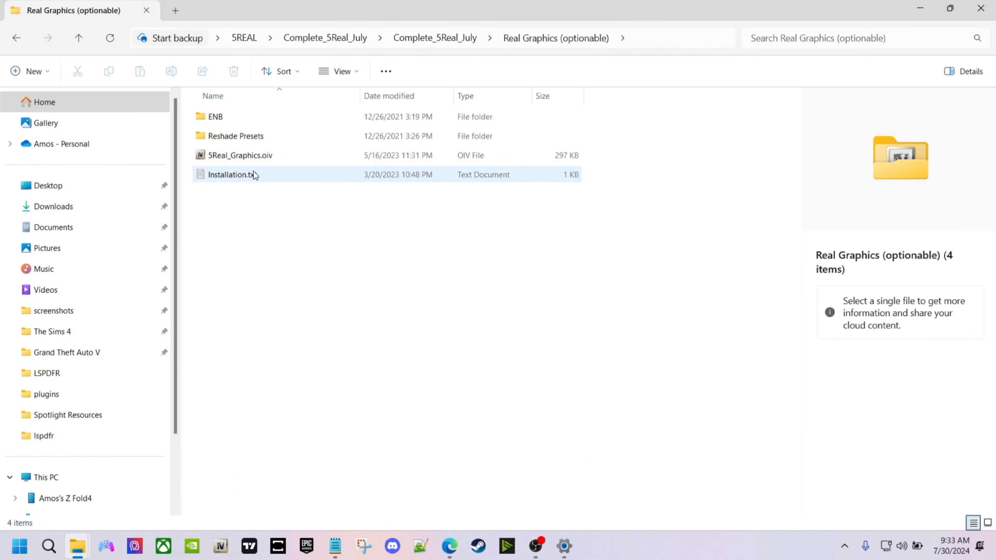
{"action": "double_click", "coordinate": [239, 122]}
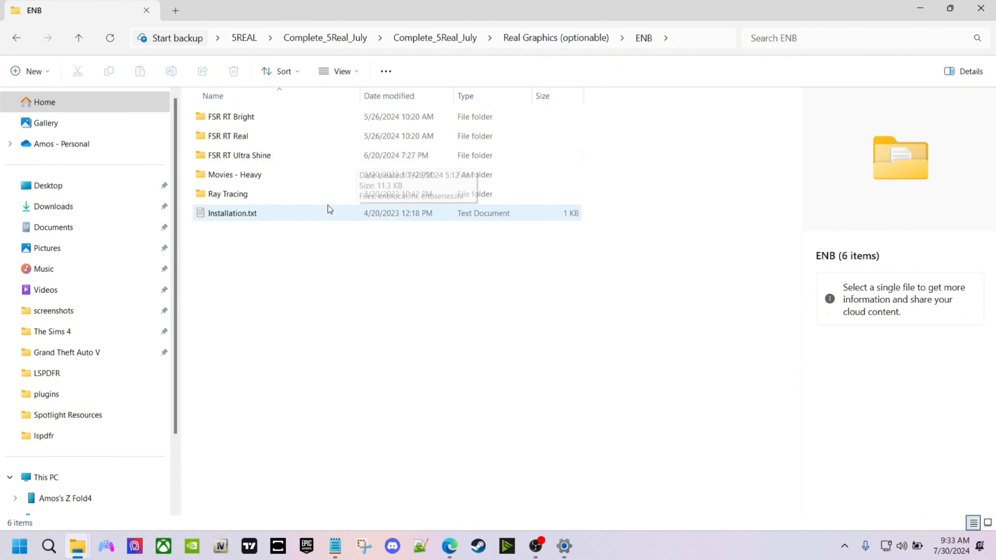
{"action": "double_click", "coordinate": [298, 196]}
- Select the preset files enblocal.ini and enbseries.ini and clear the selection
{"action": "left_click", "coordinate": [229, 138]}
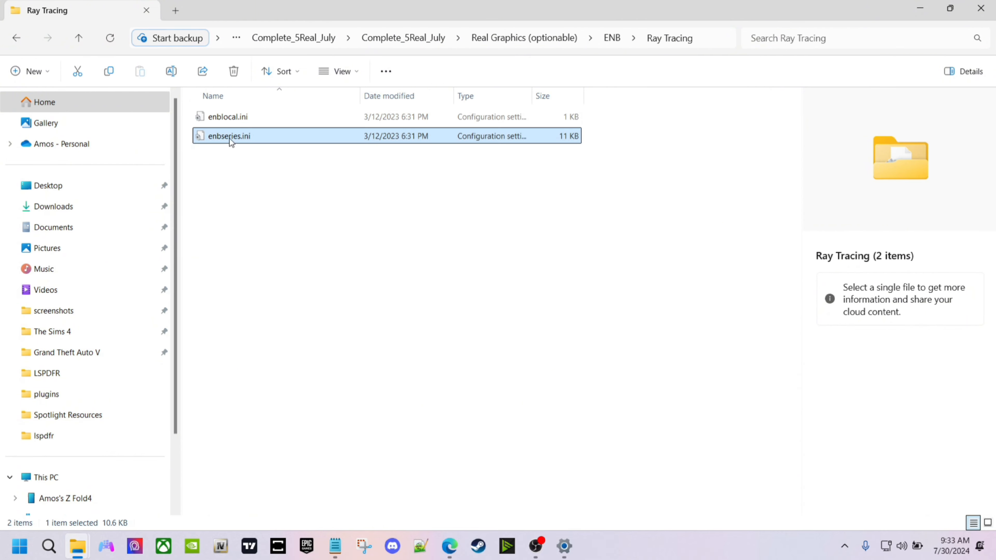
{"action": "key", "text": "ctrl+a"}
{"action": "left_click", "coordinate": [240, 181]}
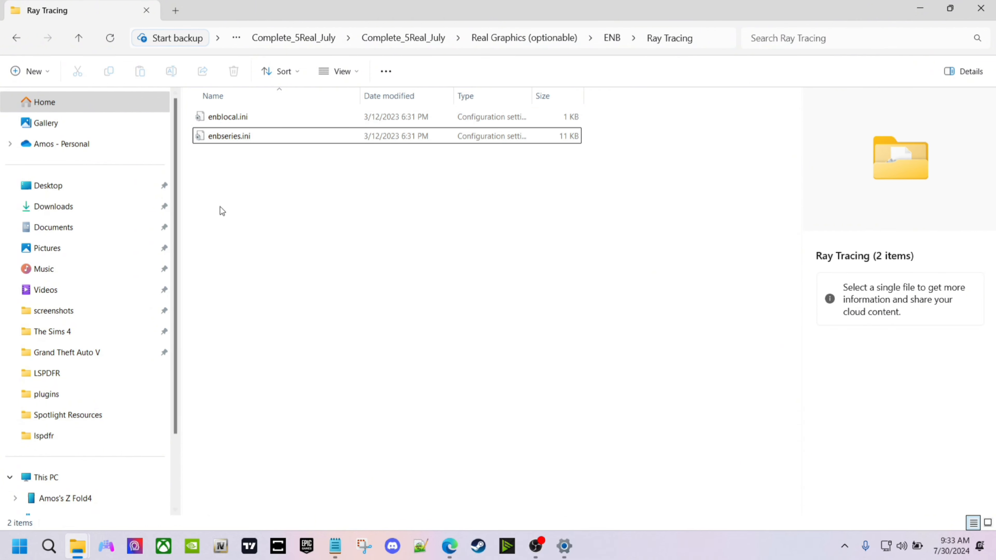
- View the Ray Tracing folder inside Reshade Presets and return to the outer Complete_5Real_July folder
{"action": "key", "text": "alt+Left"}
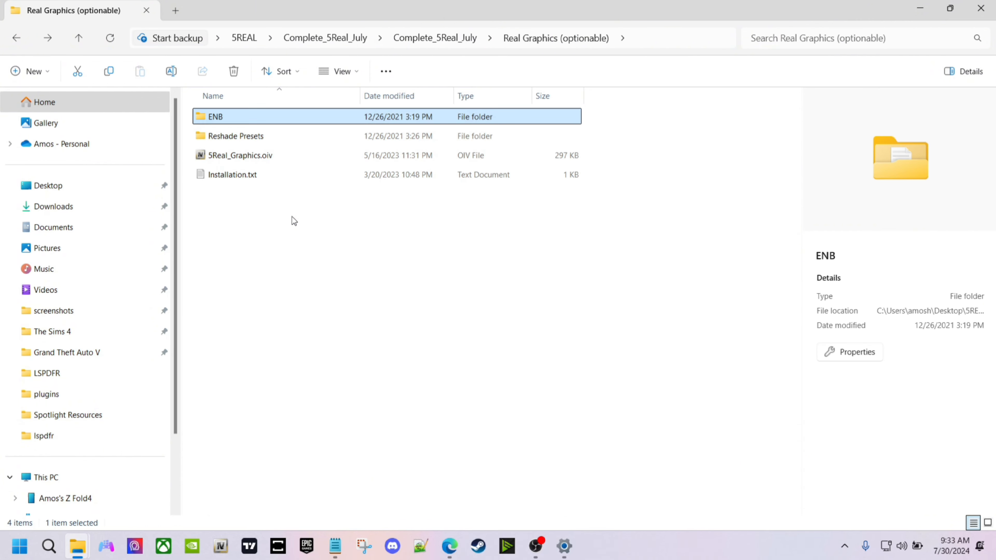
{"action": "key", "text": "alt+Left"}
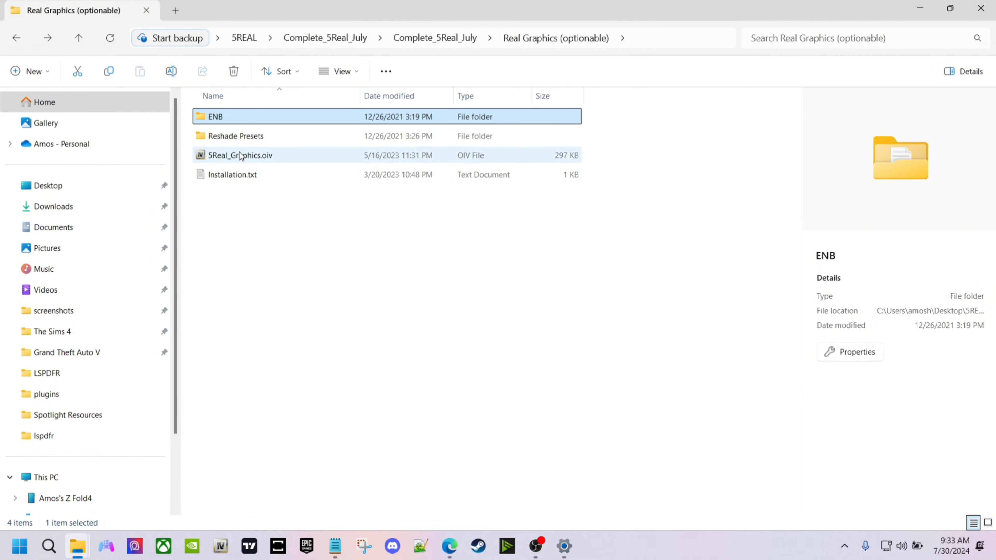
{"action": "double_click", "coordinate": [238, 137]}
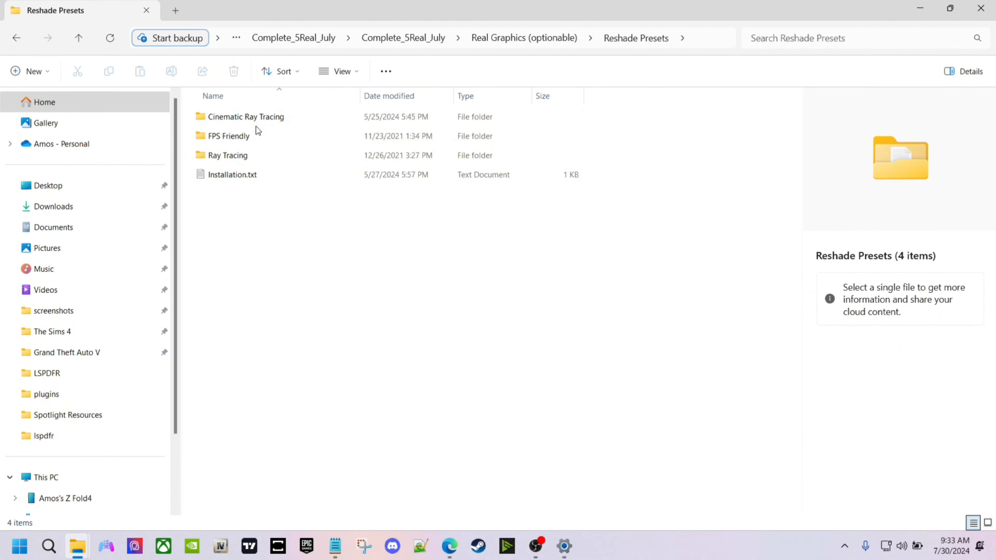
{"action": "double_click", "coordinate": [257, 156]}
{"action": "key", "text": "alt+Left"}
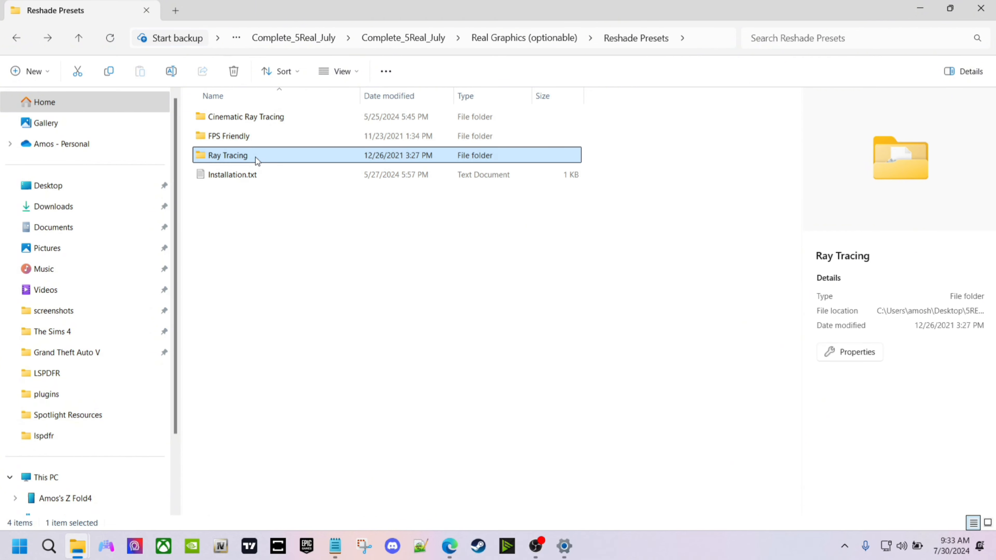
{"action": "key", "text": "alt+Left"}
{"action": "key", "text": "alt+Left"}
{"action": "key", "text": "alt+Left"}
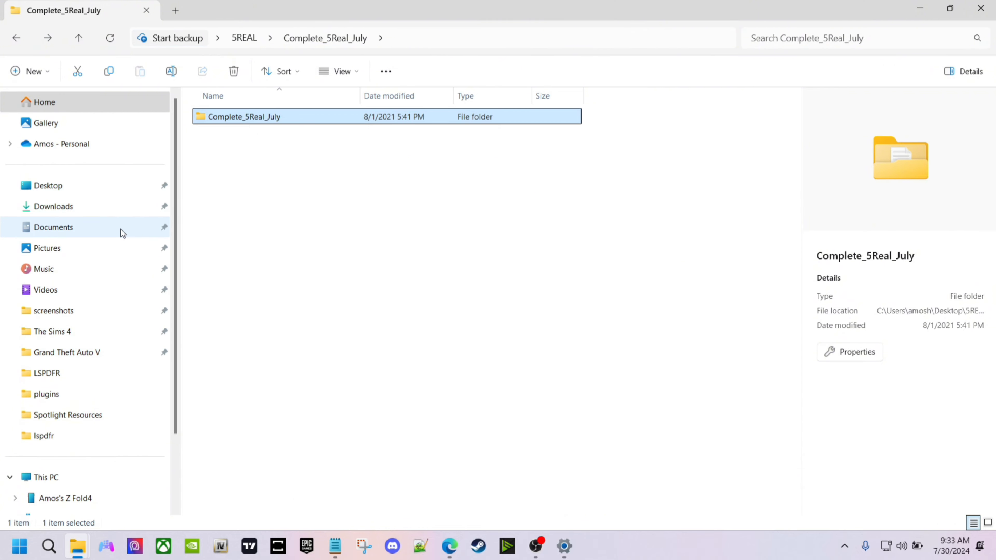
- Run ReShade_Setup_6.2.0 (1).exe from the Downloads folder and allow it past the security warning
{"action": "left_click", "coordinate": [105, 207]}
{"action": "scroll", "coordinate": [300, 205], "scroll_direction": "down", "scroll_amount": 3}
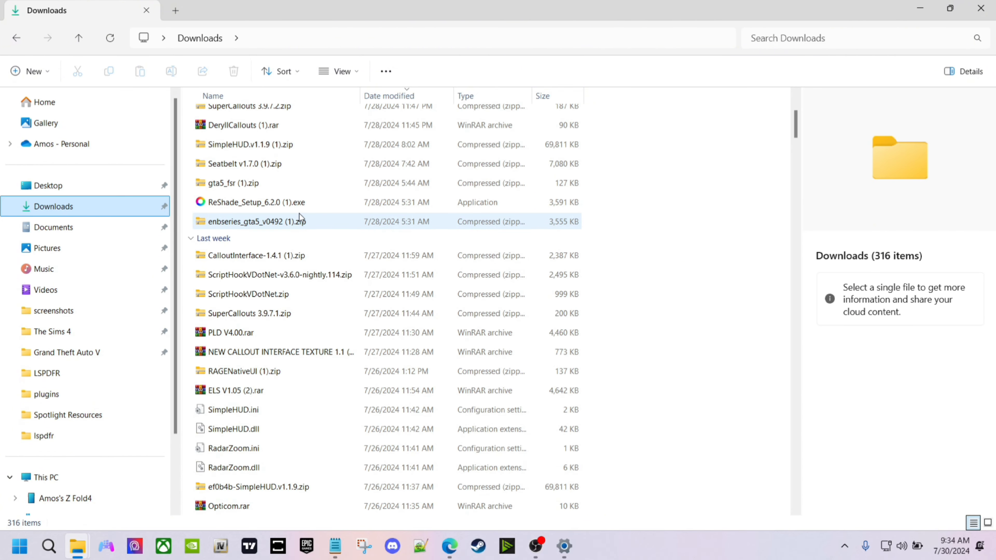
{"action": "double_click", "coordinate": [245, 203]}
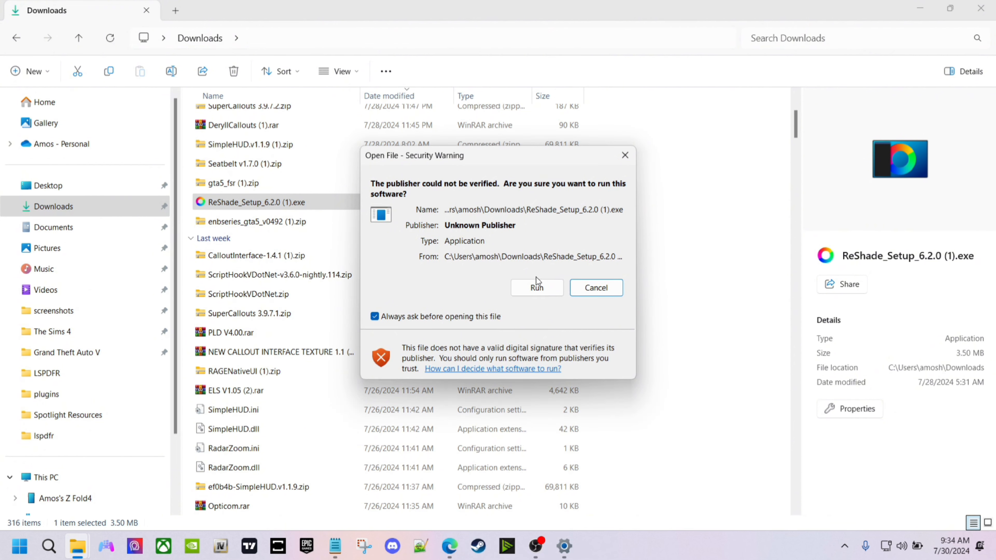
{"action": "left_click", "coordinate": [535, 284]}
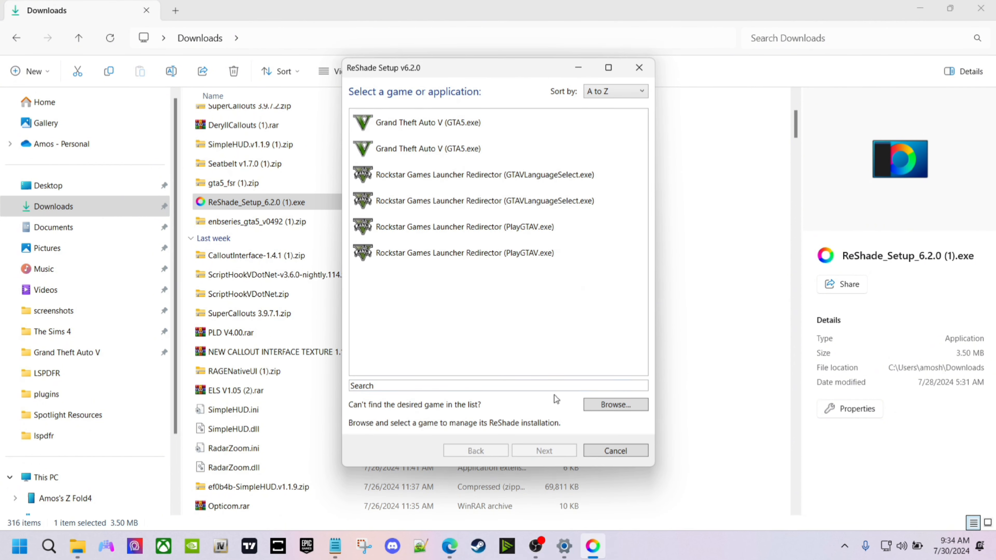
- Choose GTA5.exe in the Grand Theft Auto V folder as the game for the ReShade installation
{"action": "left_click", "coordinate": [607, 408]}
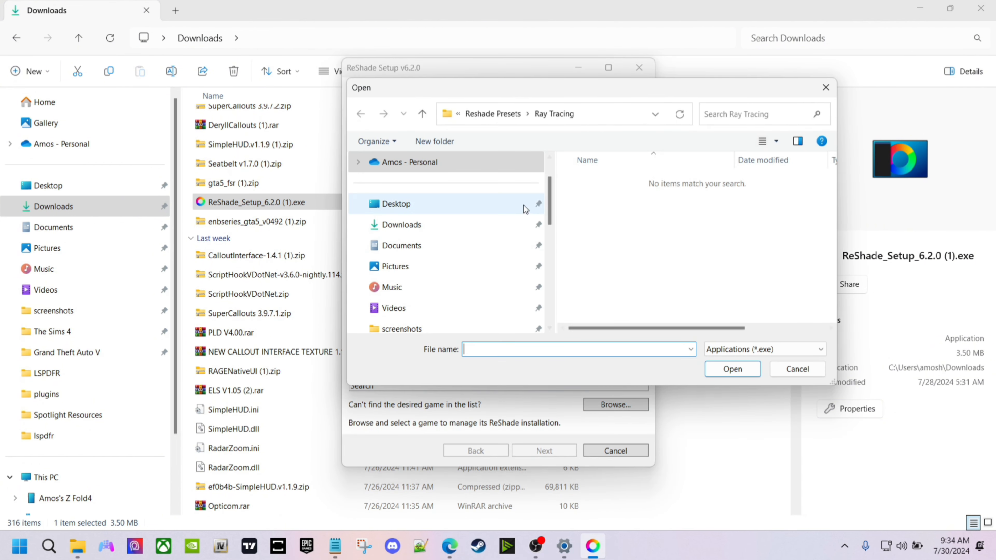
{"action": "scroll", "coordinate": [484, 248], "scroll_direction": "down", "scroll_amount": 3}
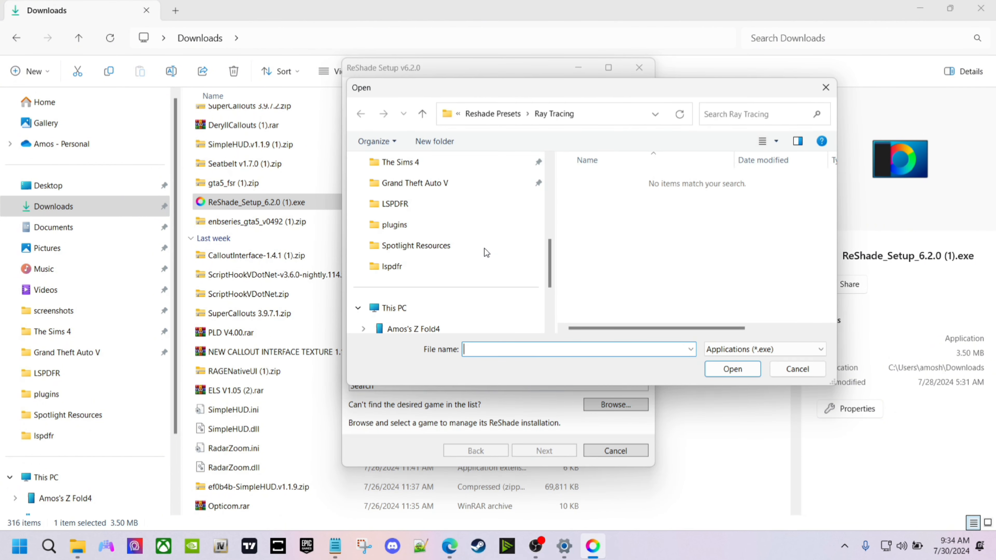
{"action": "left_click", "coordinate": [474, 187]}
{"action": "scroll", "coordinate": [656, 262], "scroll_direction": "down", "scroll_amount": 5}
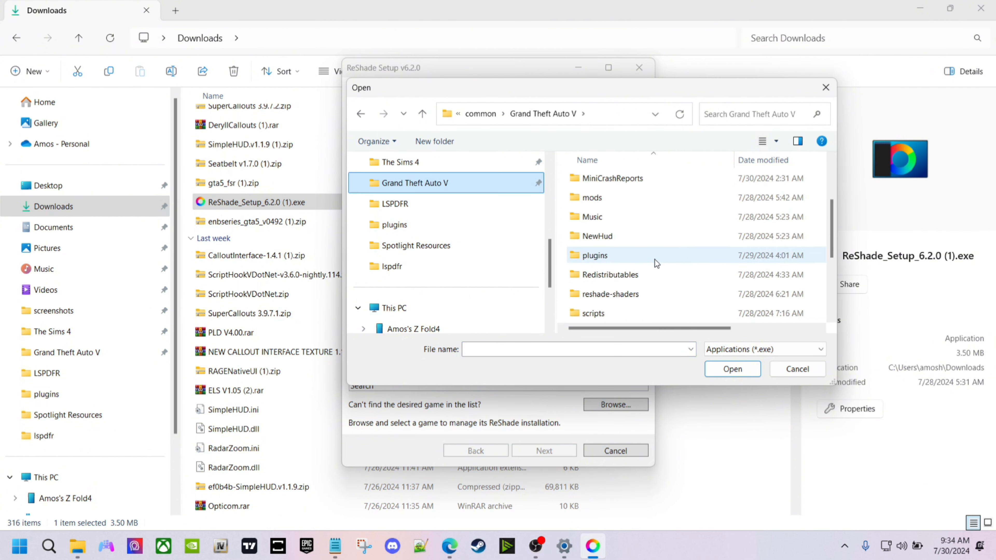
{"action": "scroll", "coordinate": [636, 255], "scroll_direction": "down", "scroll_amount": 1}
{"action": "left_click", "coordinate": [609, 239]}
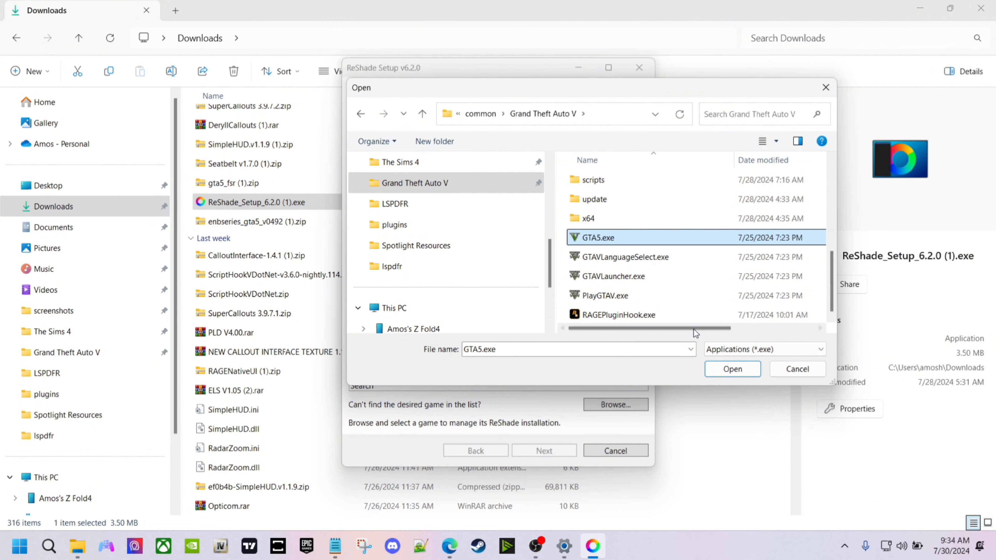
{"action": "left_click", "coordinate": [710, 368]}
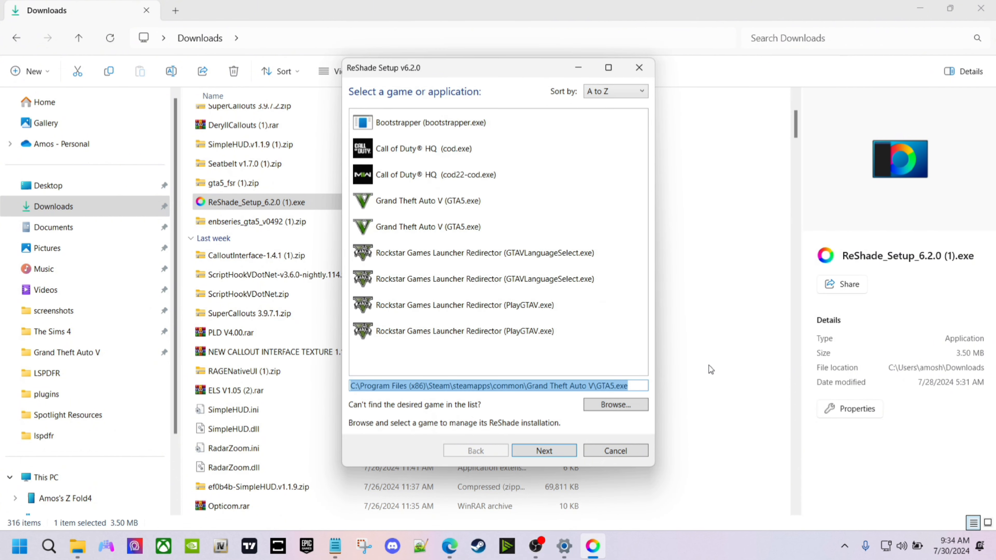
- Continue the ReShade setup with DirectX 10/11/12 as the rendering API and uncheck all optional effects
{"action": "left_click", "coordinate": [563, 456]}
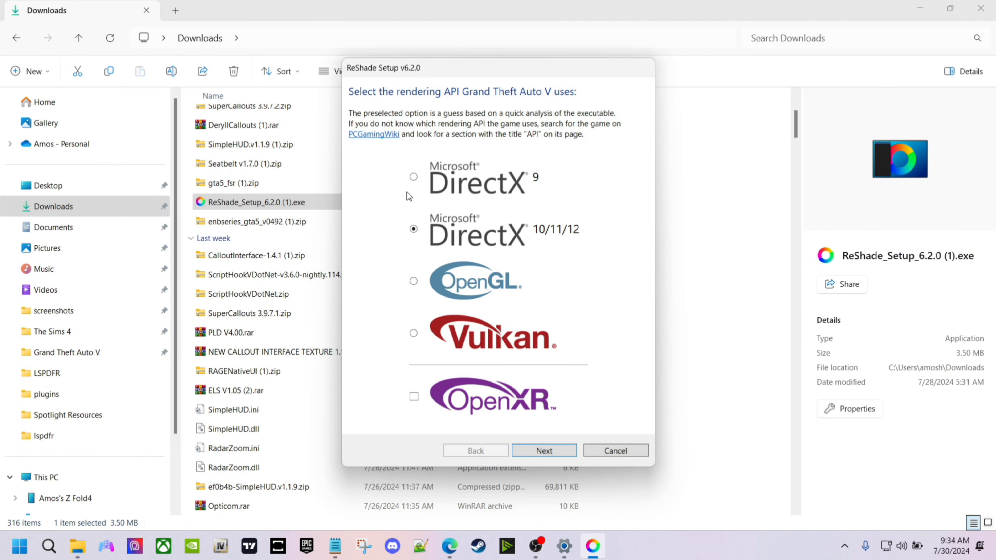
{"action": "left_click", "coordinate": [554, 455]}
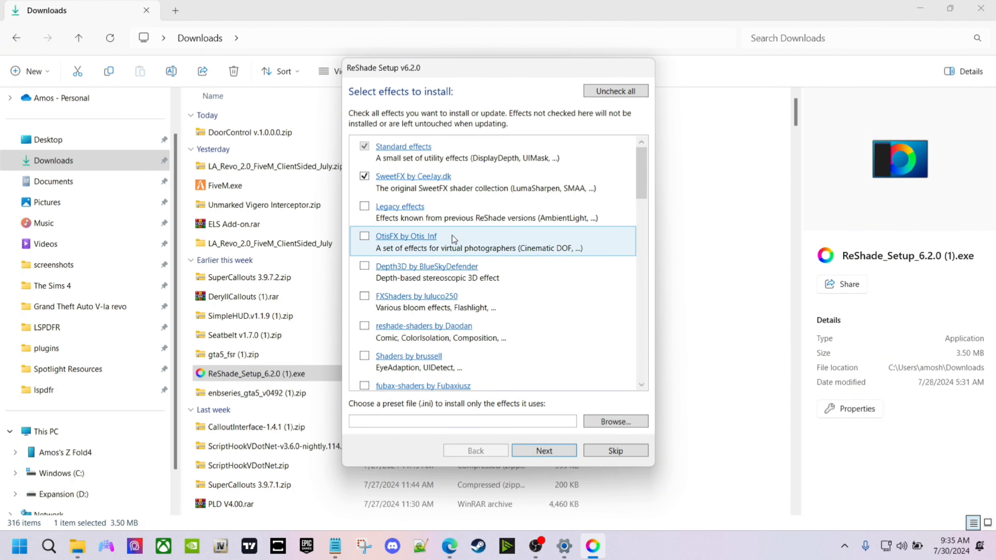
{"action": "left_click", "coordinate": [644, 94]}
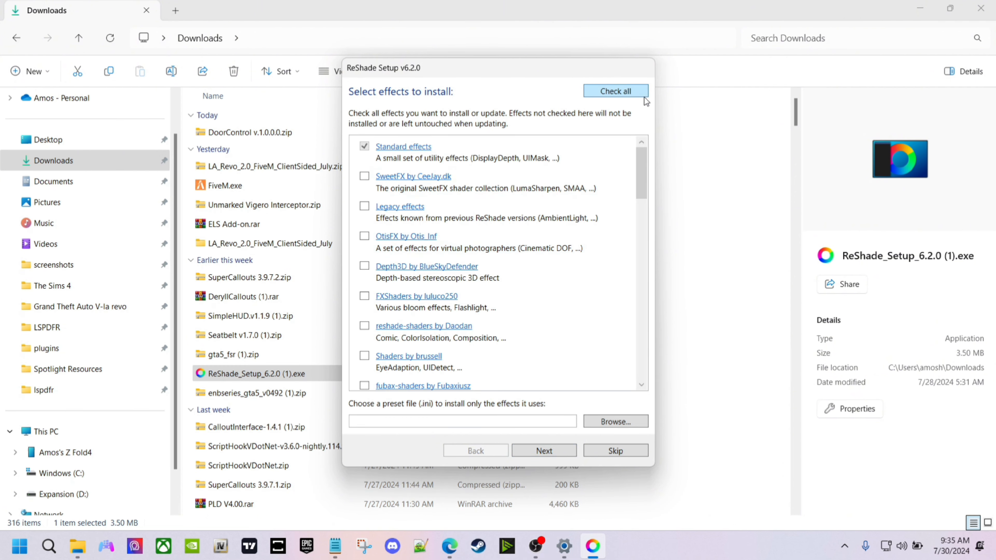
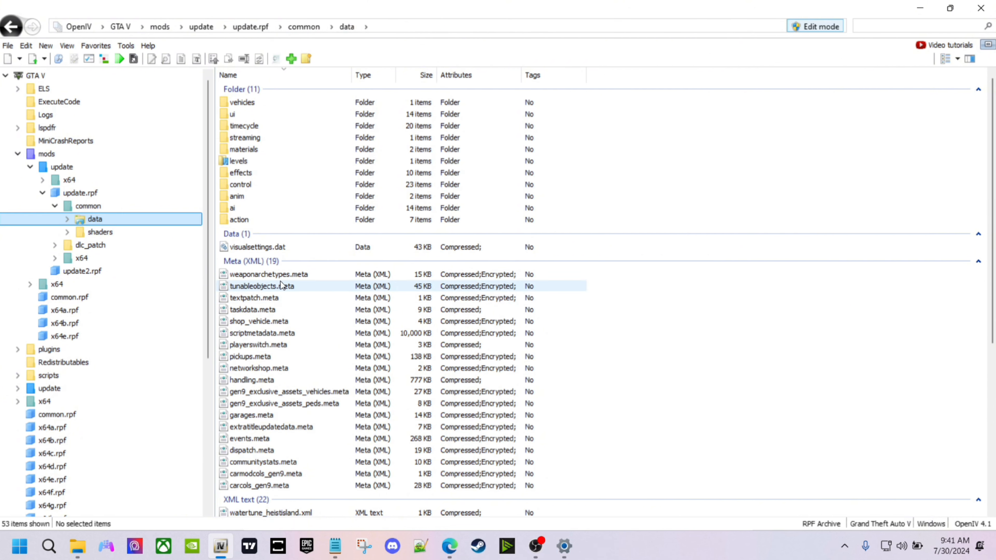
- Locate gameconfig.xml in the data folder of update.rpf and close the OpenIV window
{"action": "scroll", "coordinate": [268, 358], "scroll_direction": "down", "scroll_amount": 6}
{"action": "scroll", "coordinate": [269, 379], "scroll_direction": "down", "scroll_amount": 2}
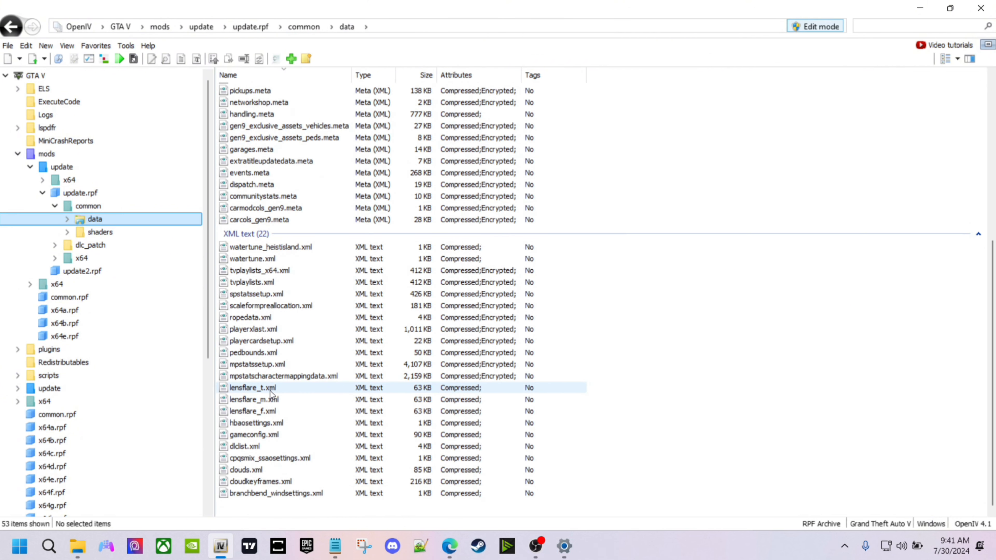
{"action": "left_click", "coordinate": [268, 434]}
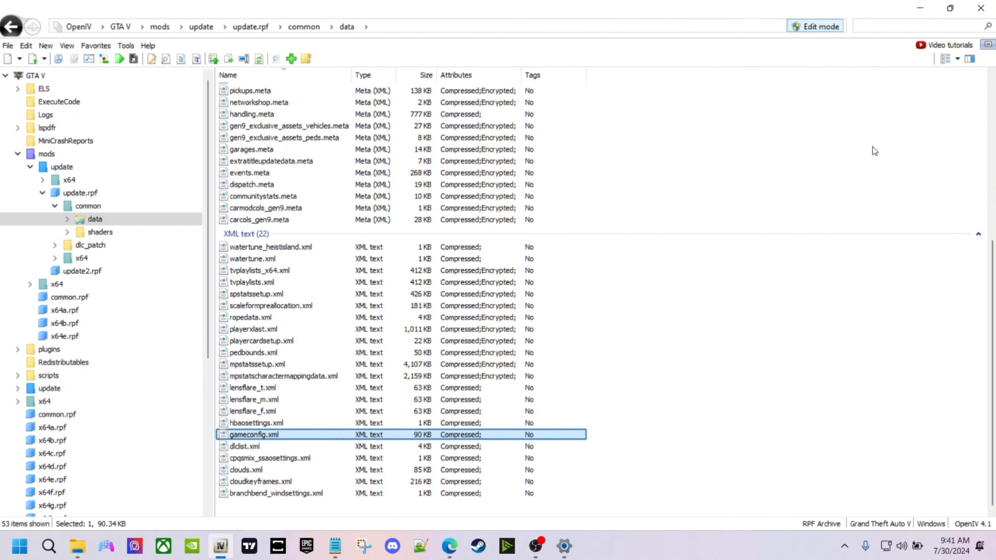
{"action": "left_click_drag", "start_coordinate": [893, 8], "coordinate": [800, 95]}
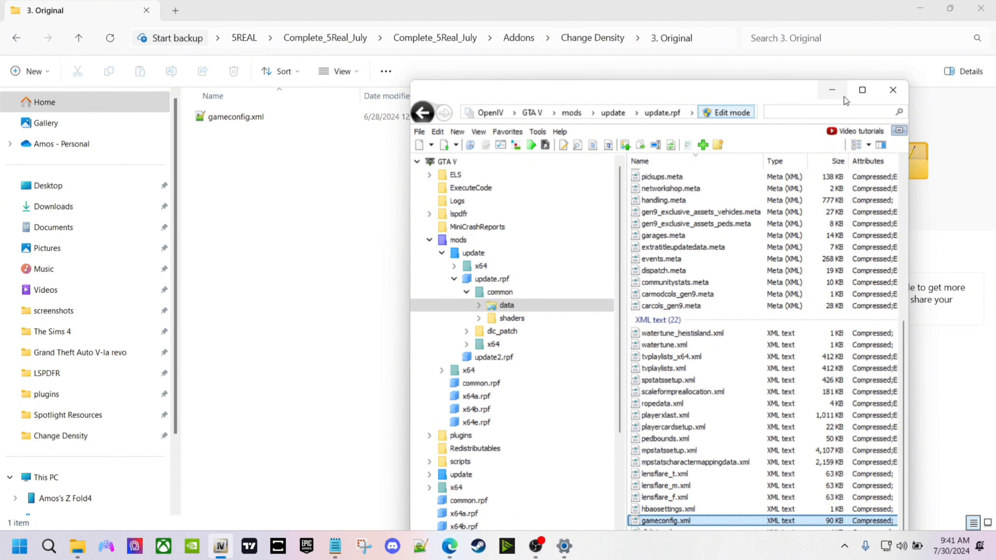
{"action": "left_click", "coordinate": [891, 90]}
- Look inside the 5. Real LA and 7. Density x4 variants of the Change Density addon
{"action": "key", "text": "alt+Up"}
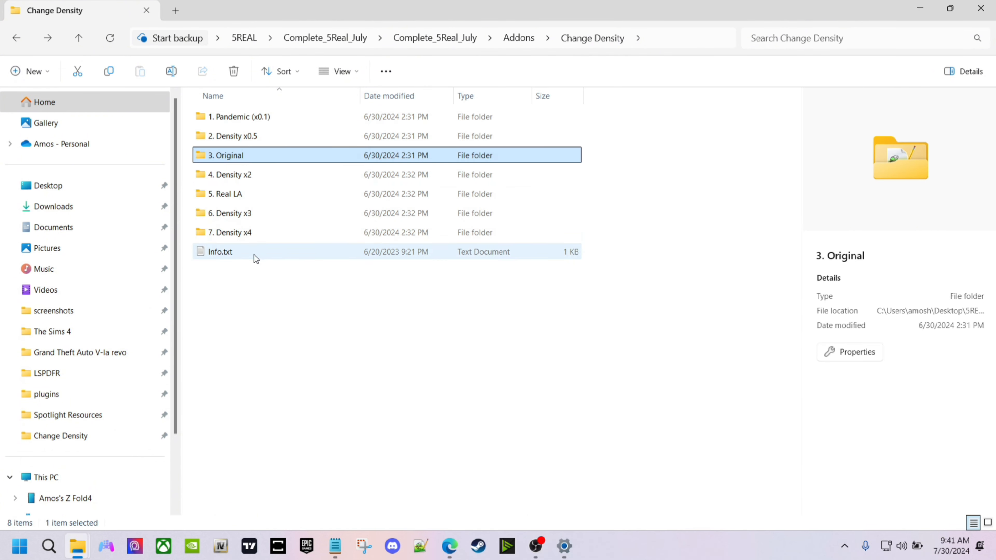
{"action": "double_click", "coordinate": [248, 195]}
{"action": "key", "text": "alt+Up"}
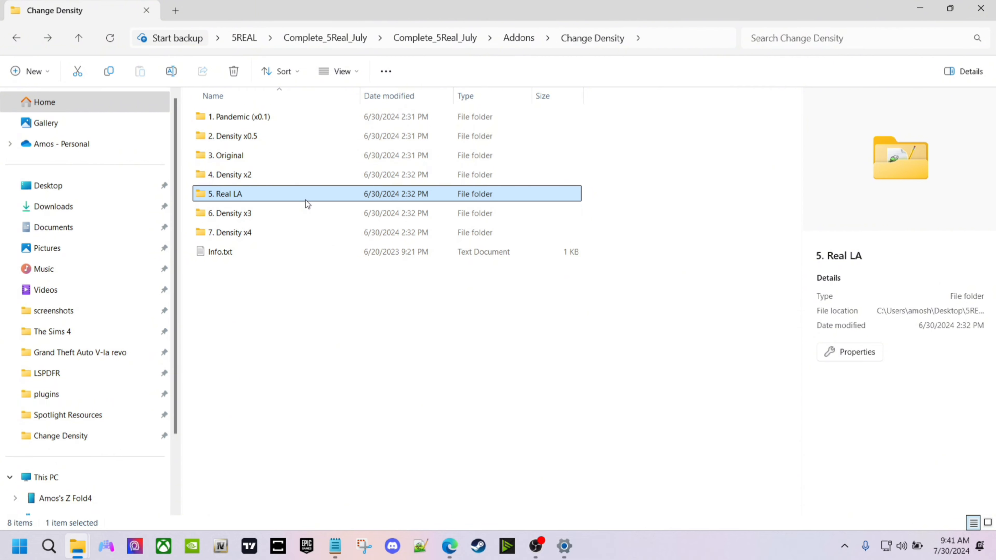
{"action": "left_click", "coordinate": [254, 238], "text": "ctrl"}
{"action": "left_click", "coordinate": [253, 238]}
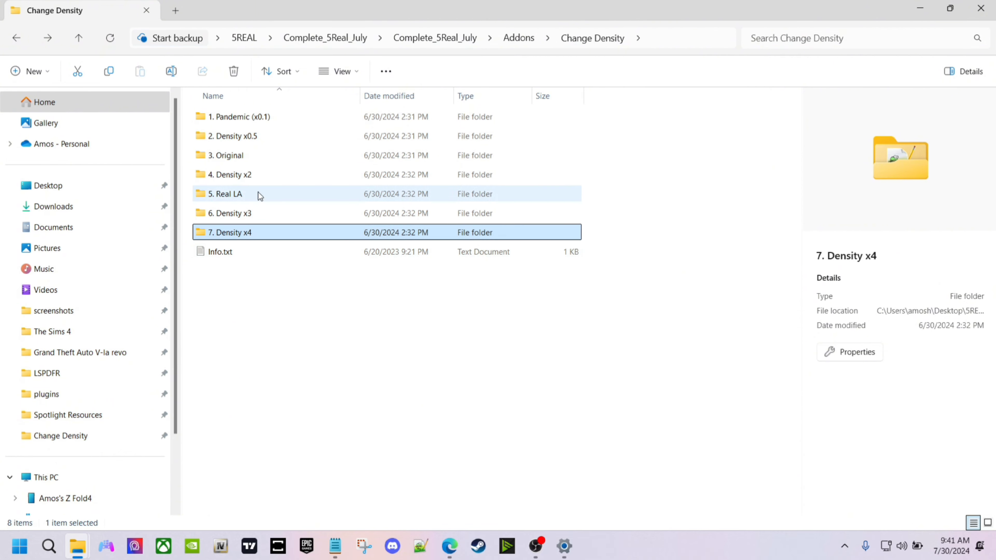
{"action": "double_click", "coordinate": [261, 237]}
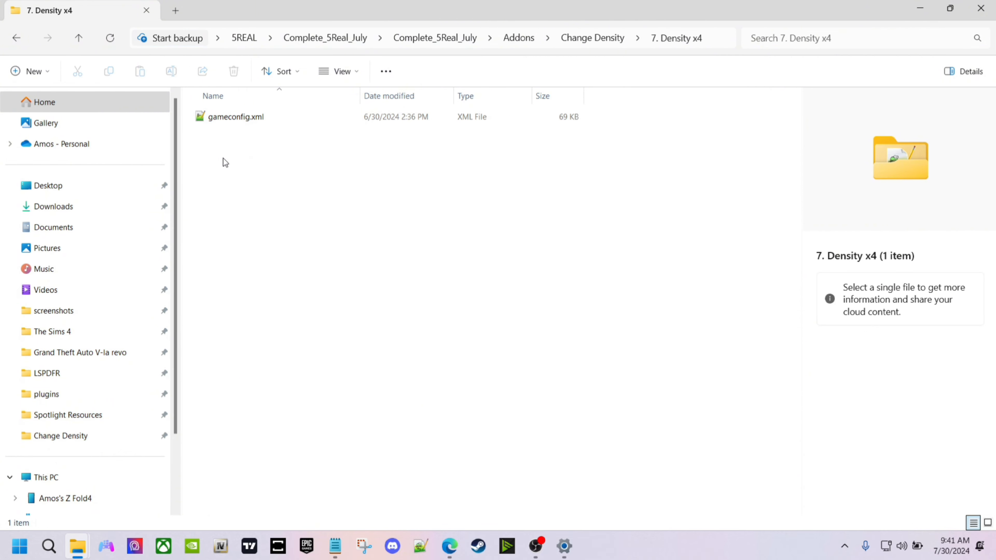
{"action": "key", "text": "alt+Left"}
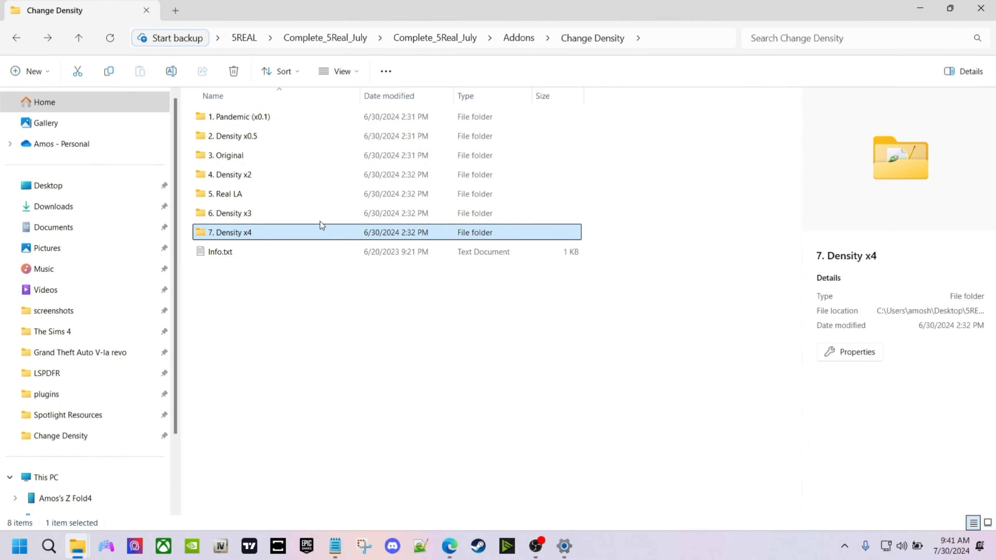
- Read Instructions.txt in the For QuantV Users folder under Addons, close that file and minimize Notepad
{"action": "key", "text": "alt+Left"}
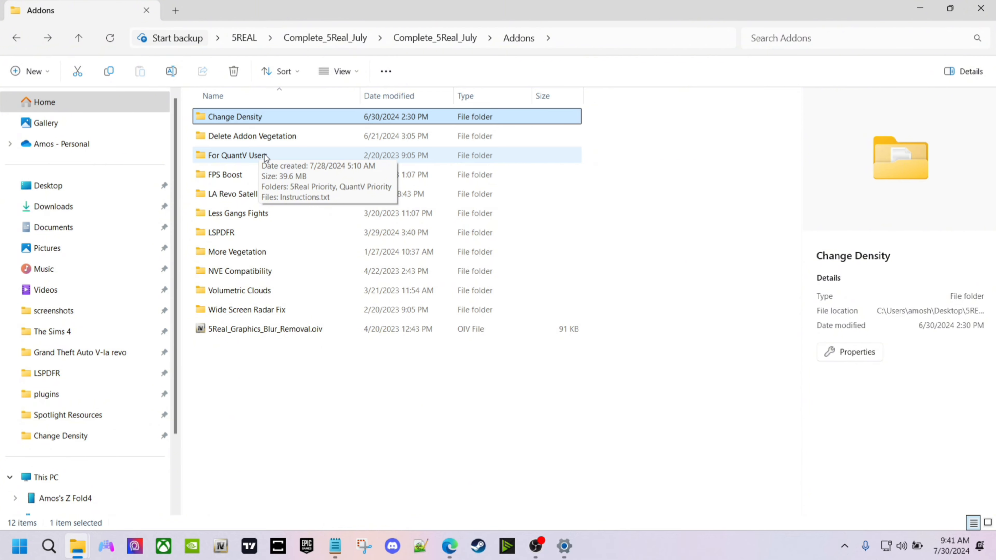
{"action": "left_click", "coordinate": [253, 139]}
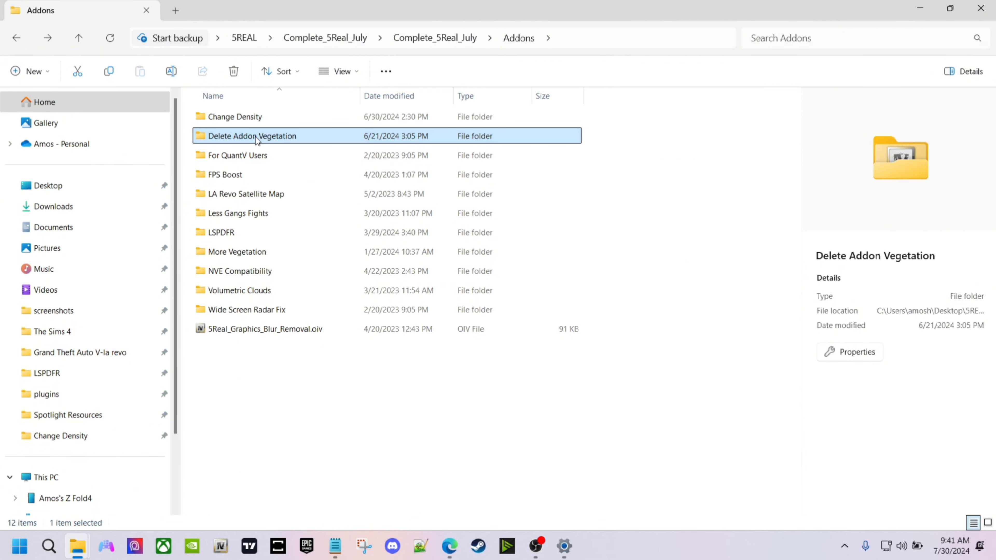
{"action": "double_click", "coordinate": [269, 158]}
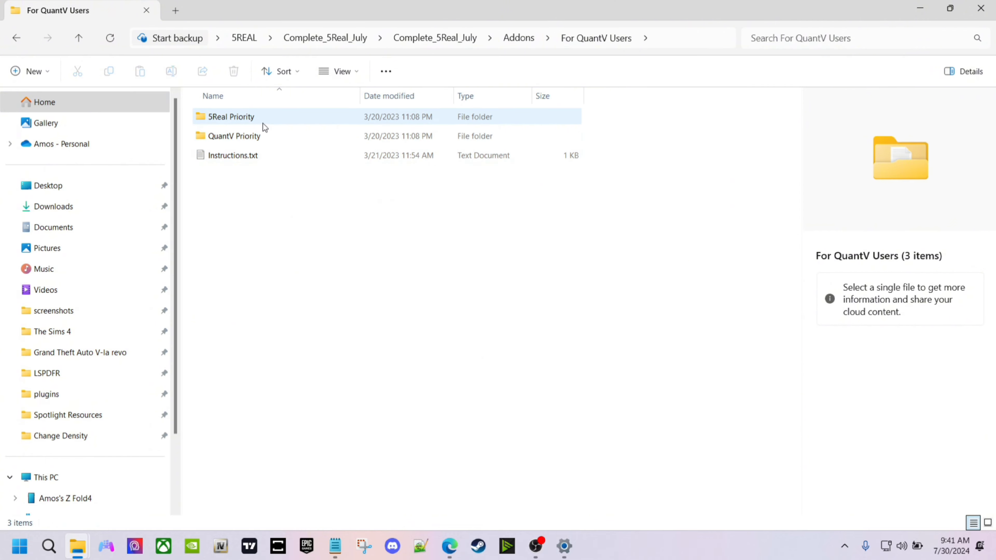
{"action": "double_click", "coordinate": [252, 157]}
{"action": "scroll", "coordinate": [732, 273], "scroll_direction": "down", "scroll_amount": 2}
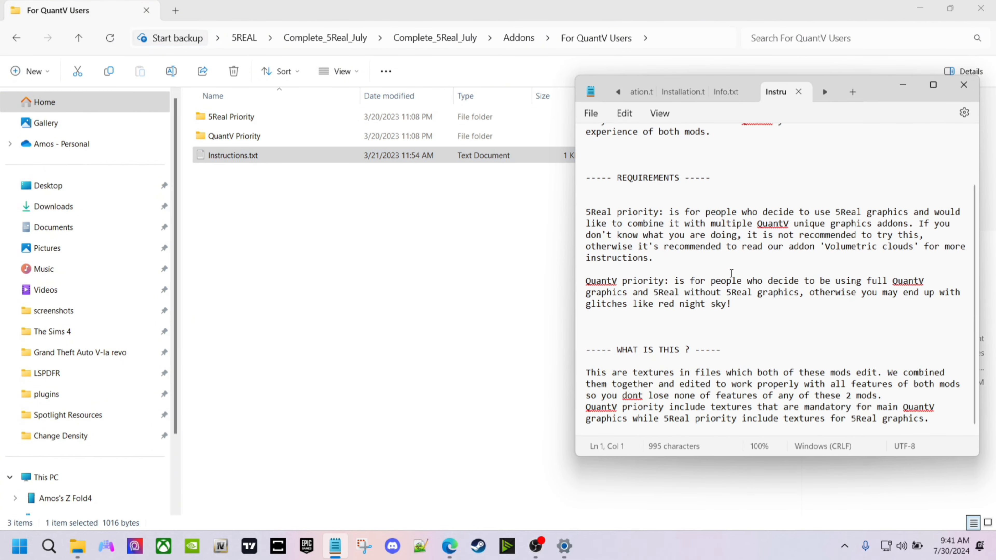
{"action": "scroll", "coordinate": [742, 275], "scroll_direction": "up", "scroll_amount": 2}
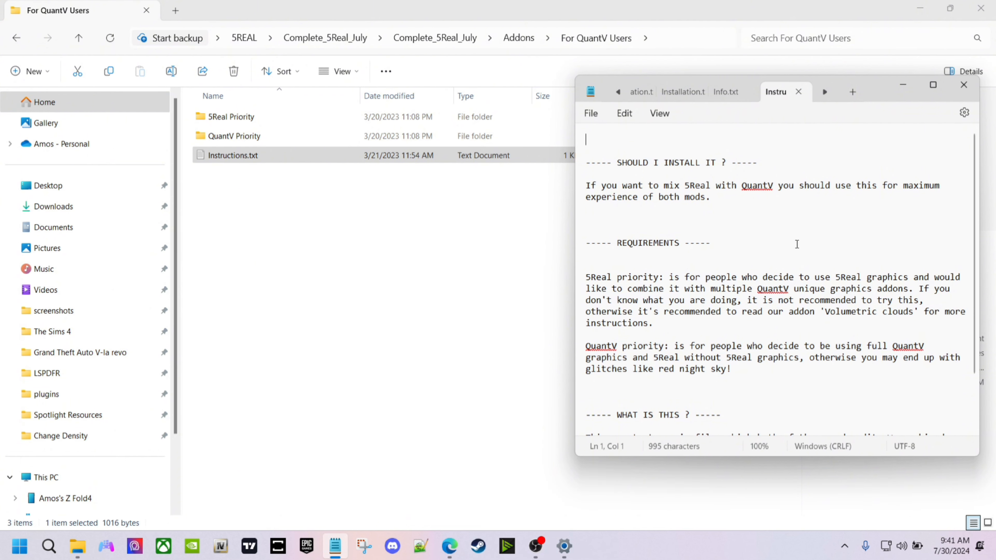
{"action": "left_click", "coordinate": [800, 97]}
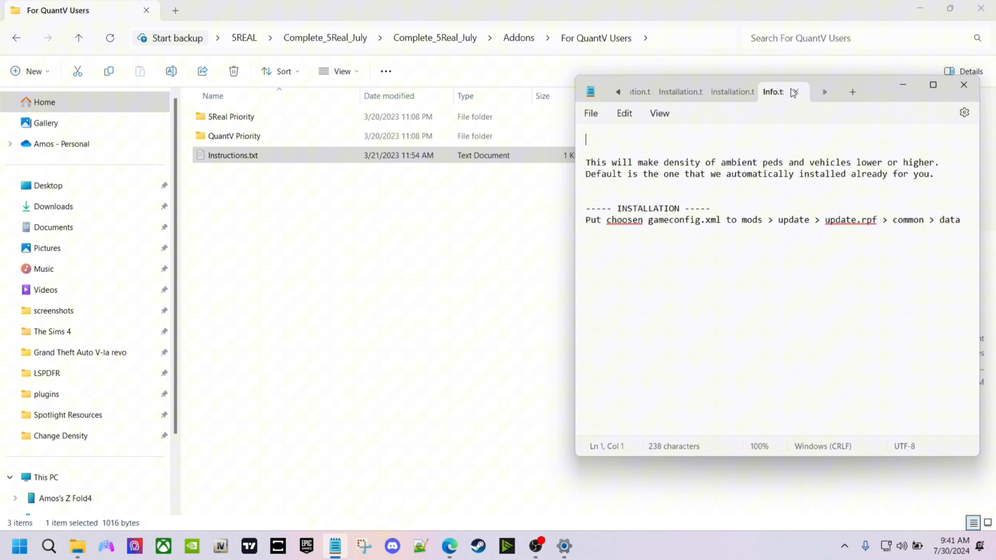
{"action": "left_click", "coordinate": [904, 88]}
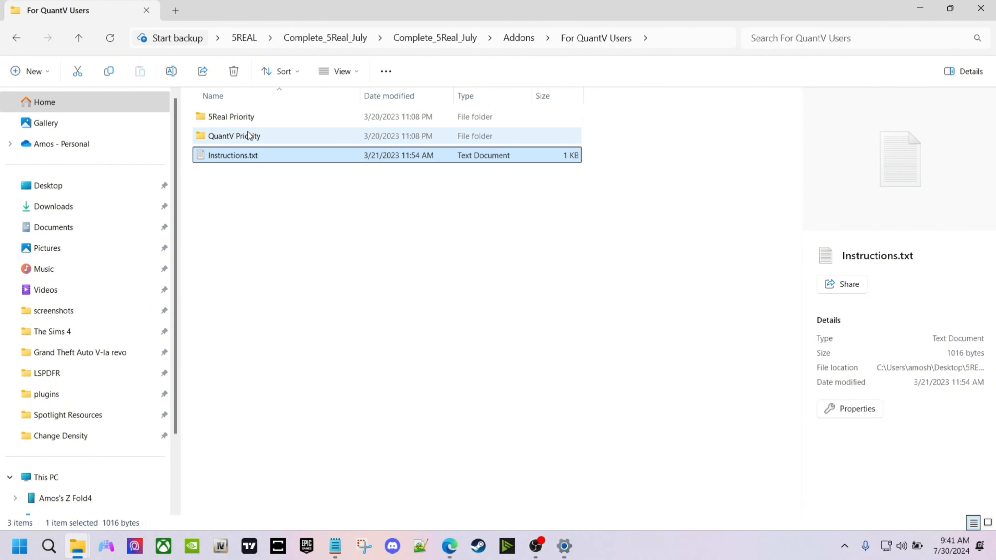
- Return to the Addons folder and open the FPS Boost folder
{"action": "key", "text": "alt+Left"}
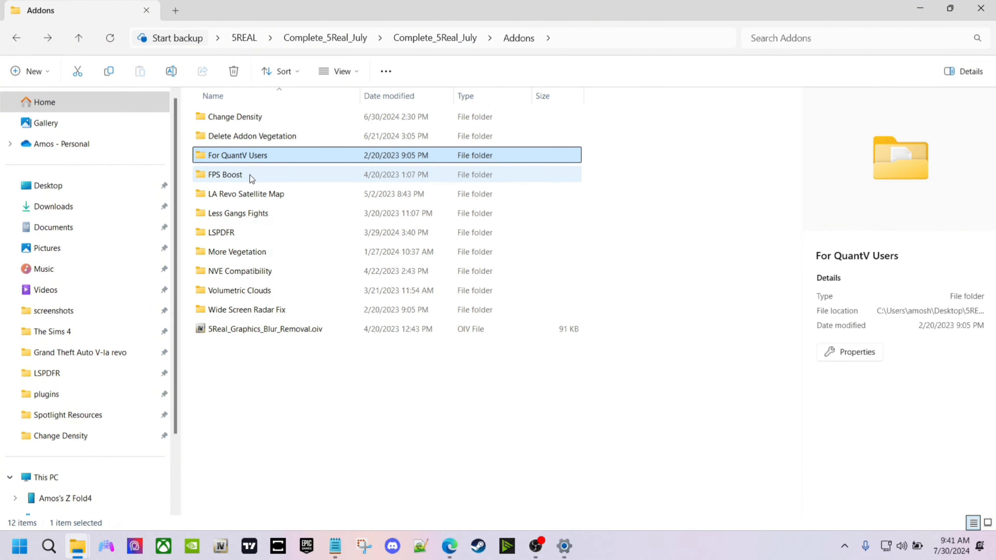
{"action": "left_click", "coordinate": [242, 179]}
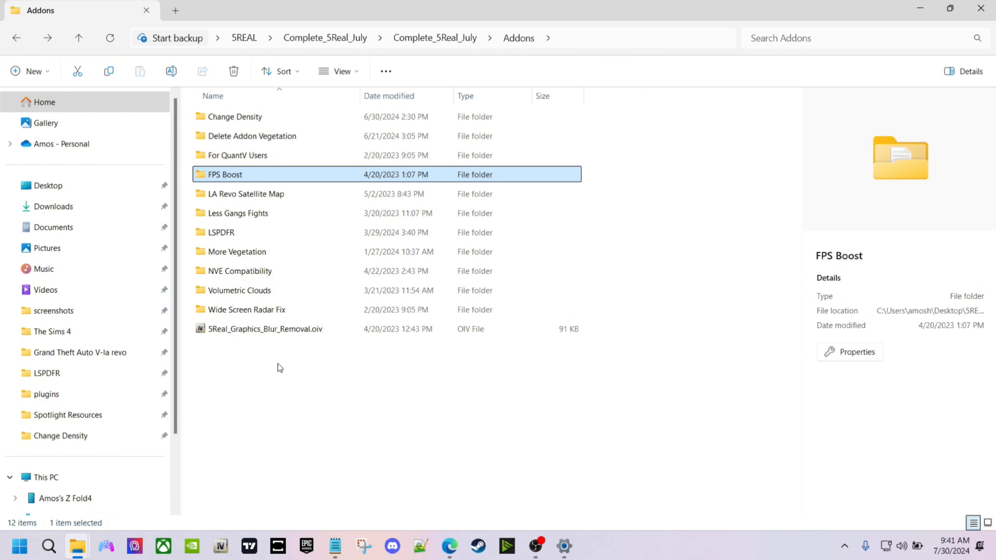
{"action": "double_click", "coordinate": [227, 173]}
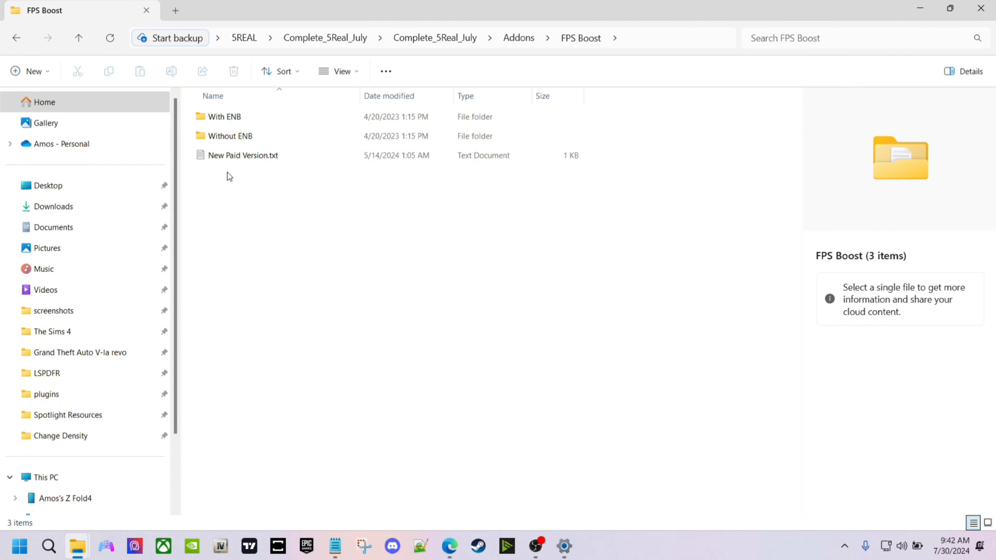
- Open Instructions.txt from the With ENB folder of the FPS Boost addon
{"action": "double_click", "coordinate": [260, 122]}
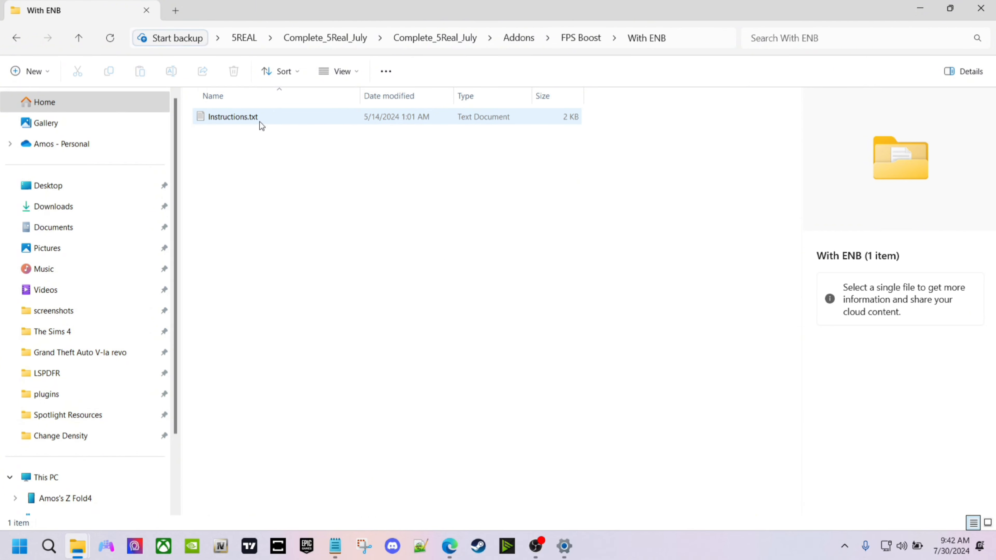
{"action": "key", "text": "alt+Left"}
{"action": "double_click", "coordinate": [263, 118]}
{"action": "double_click", "coordinate": [263, 119]}
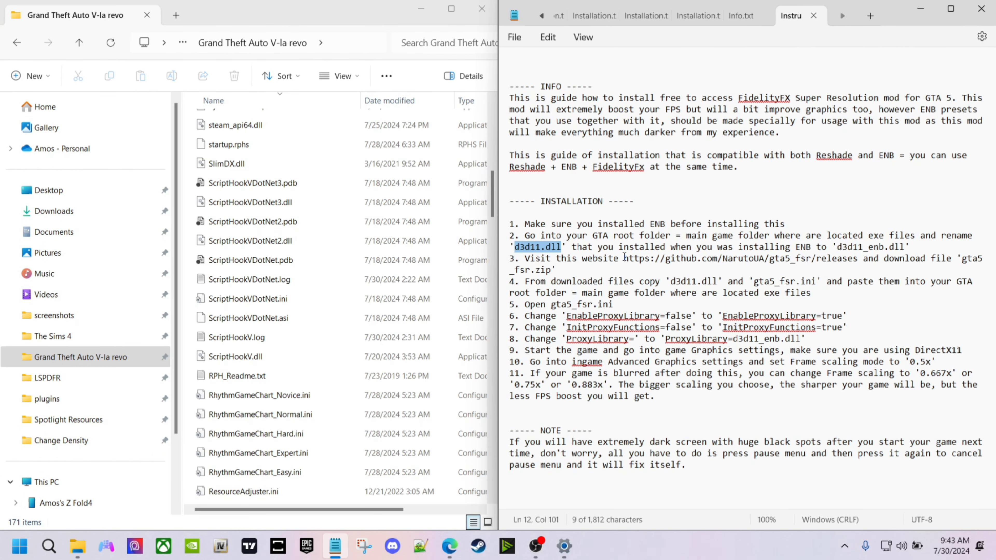
- Open the github.com/NarutoUA/gta5_fsr/releases link from the instructions in Microsoft Edge, view the releases page and minimize the browser
{"action": "left_click_drag", "start_coordinate": [625, 257], "coordinate": [856, 259]}
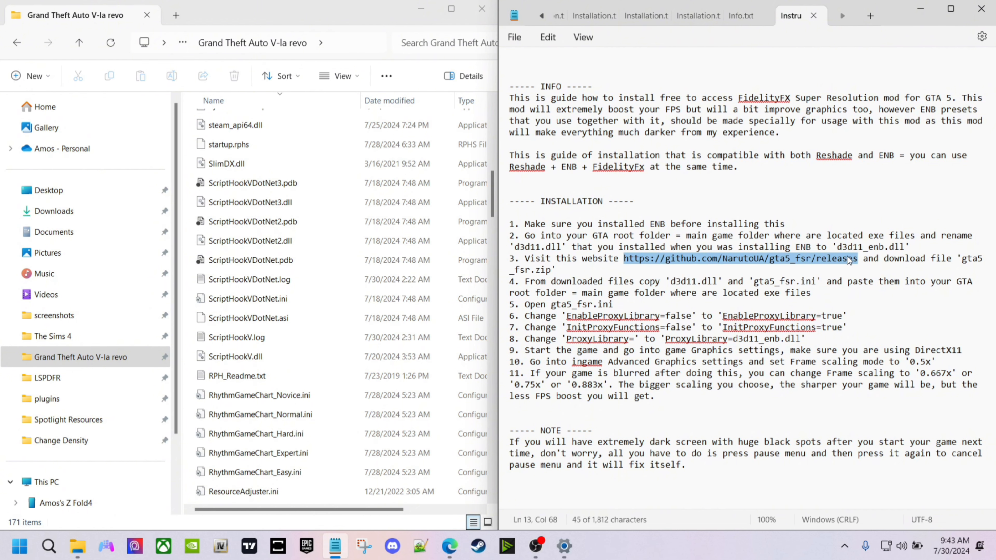
{"action": "left_click", "coordinate": [450, 546]}
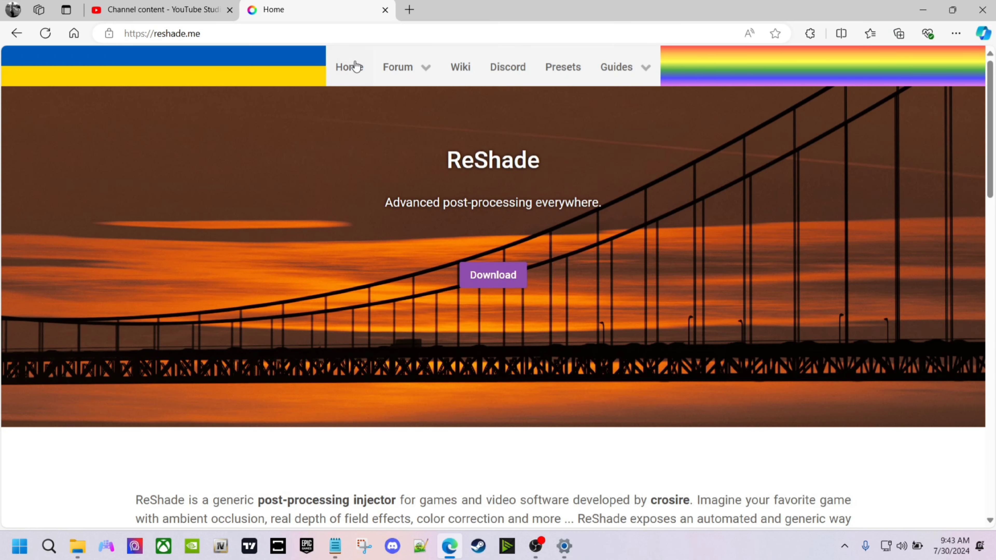
{"action": "left_click", "coordinate": [358, 34]}
{"action": "type", "text": "https://github.com/NarutoUA/gta5_fsr/releases"}
{"action": "key", "text": "Return"}
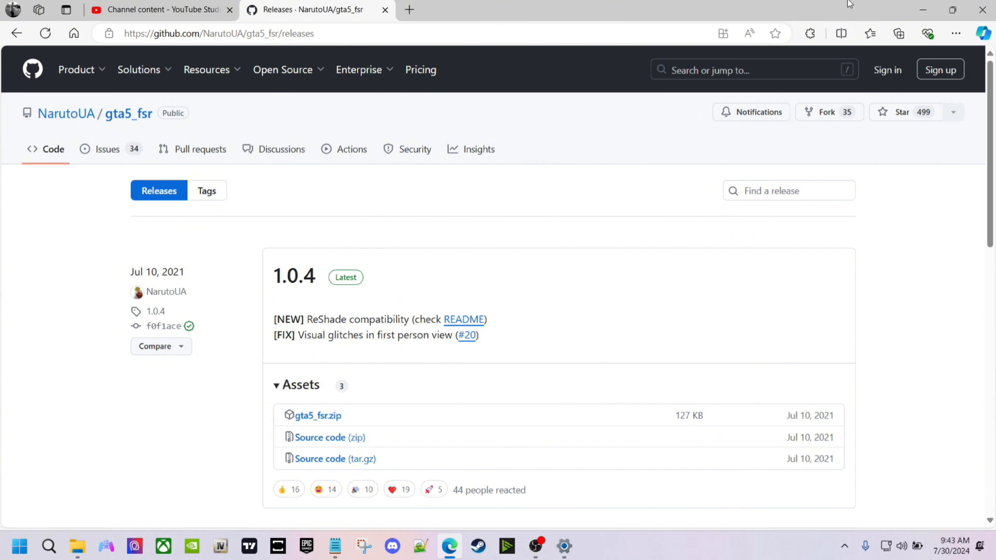
{"action": "left_click", "coordinate": [923, 10]}
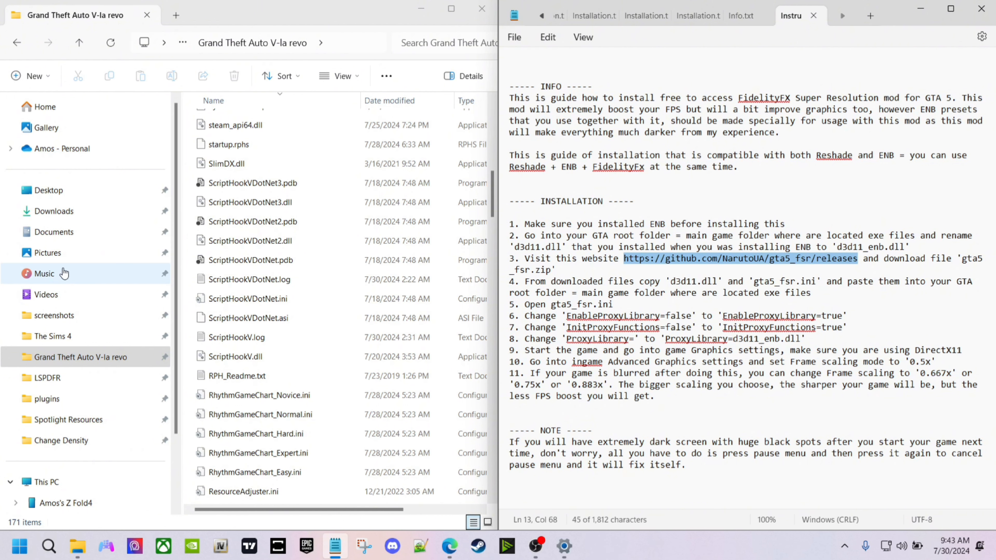
- Look inside gta5_fsr (1).zip from the Downloads folder with WinRAR and close the archive
{"action": "left_click", "coordinate": [59, 212]}
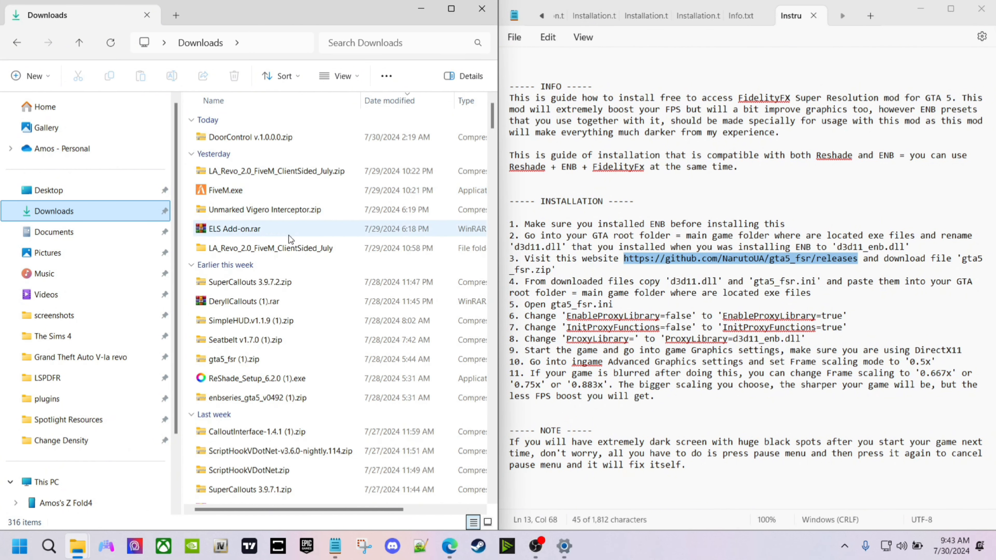
{"action": "right_click", "coordinate": [242, 360]}
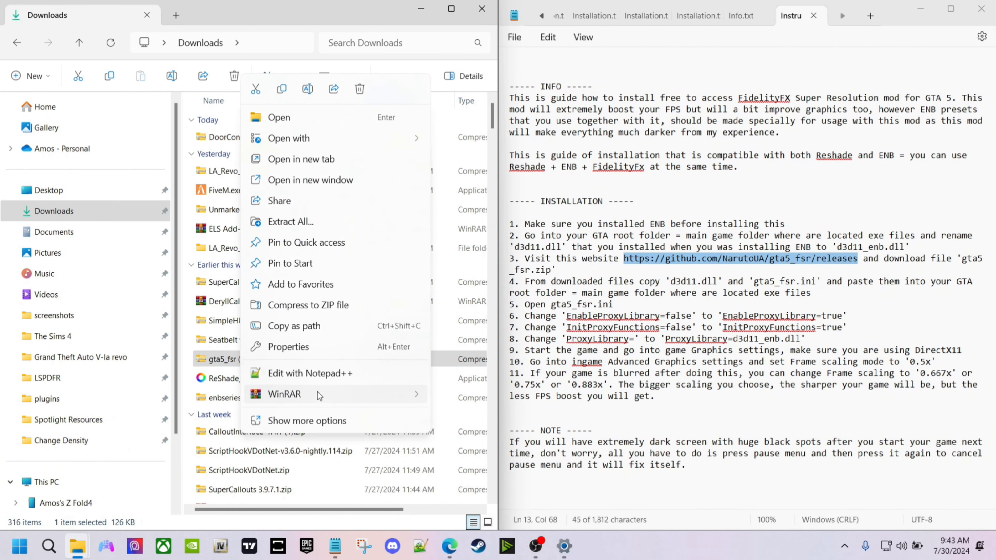
{"action": "mouse_move", "coordinate": [320, 394]}
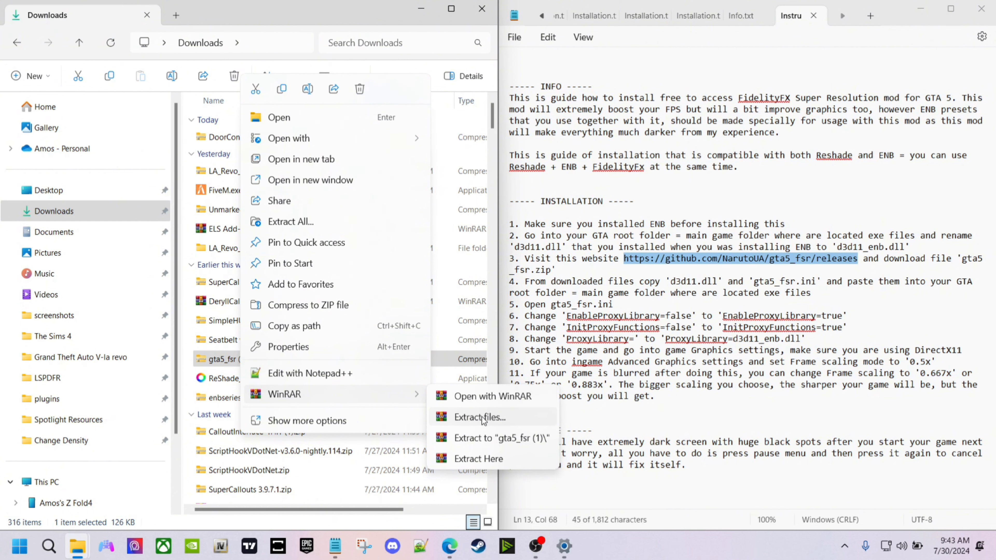
{"action": "left_click", "coordinate": [466, 396]}
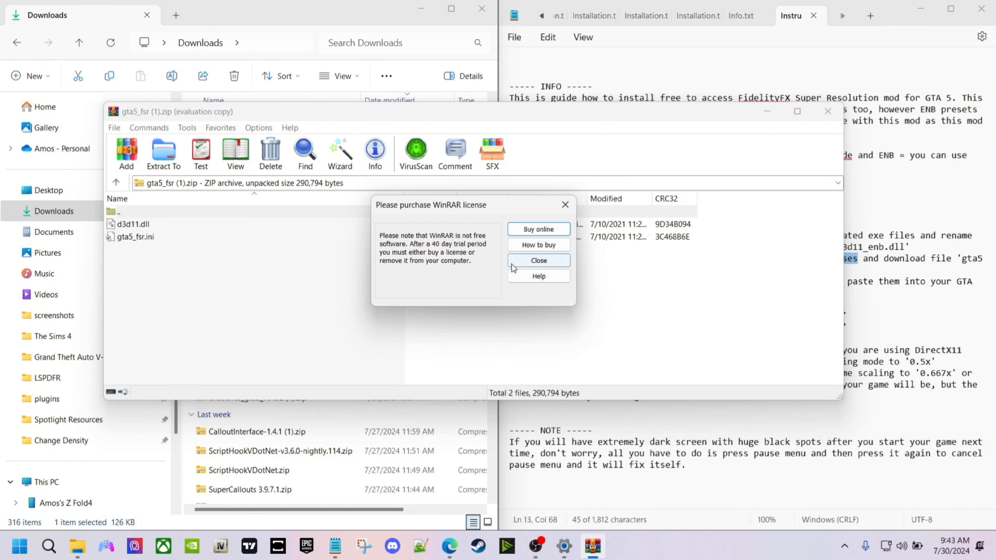
{"action": "left_click", "coordinate": [537, 261]}
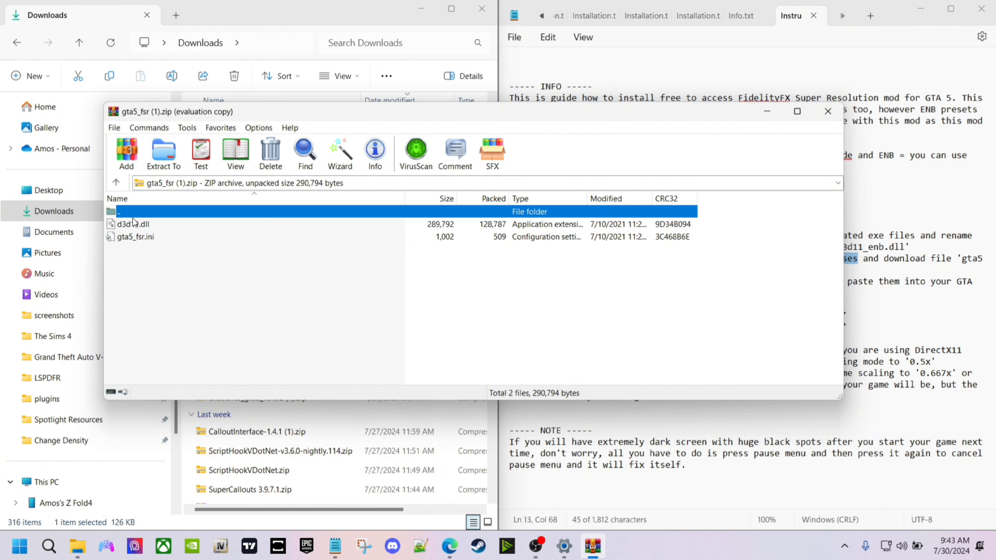
{"action": "left_click_drag", "start_coordinate": [133, 262], "coordinate": [131, 230]}
{"action": "left_click", "coordinate": [180, 276]}
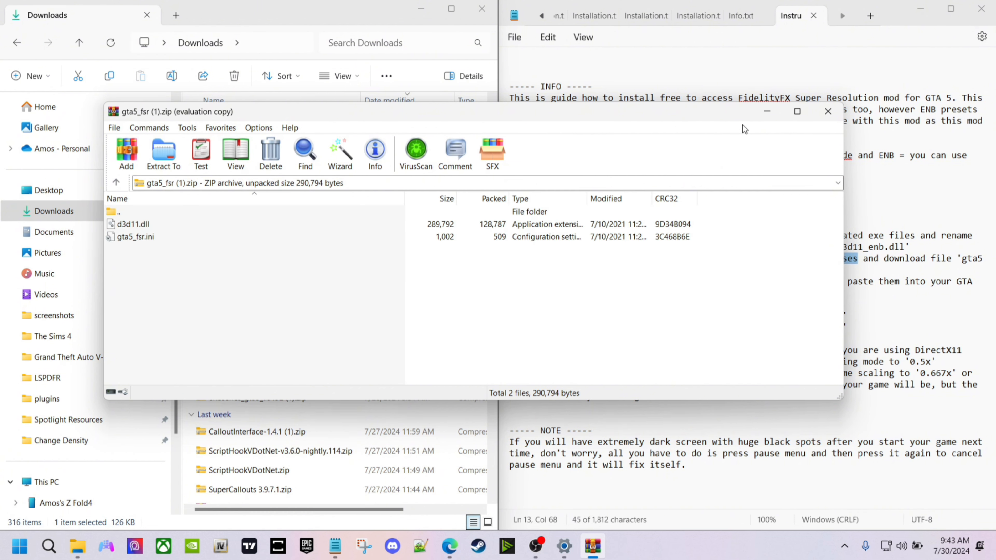
{"action": "left_click", "coordinate": [828, 111]}
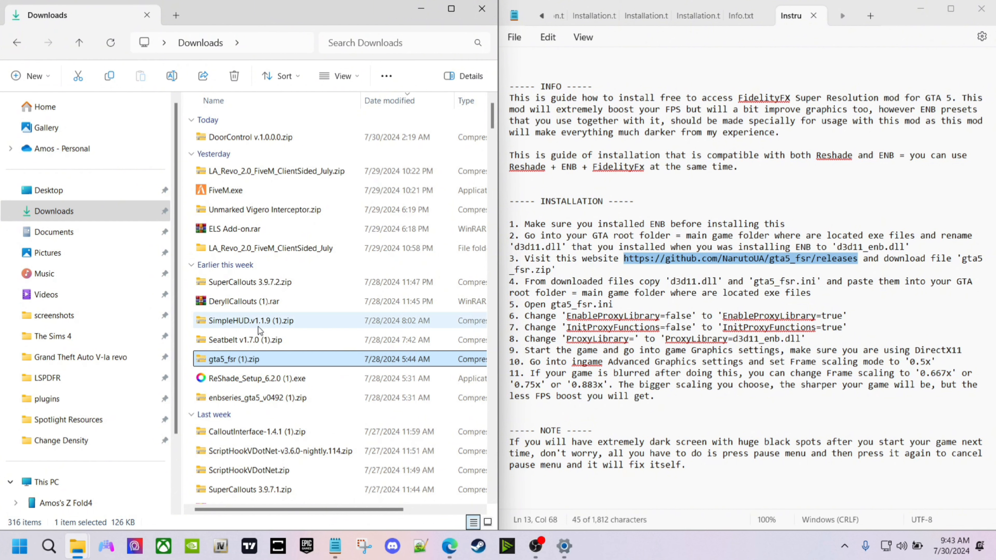
- Locate gta5_fsr.ini in the Grand Theft Auto V-la revo folder and open it in Notepad
{"action": "left_click", "coordinate": [109, 356]}
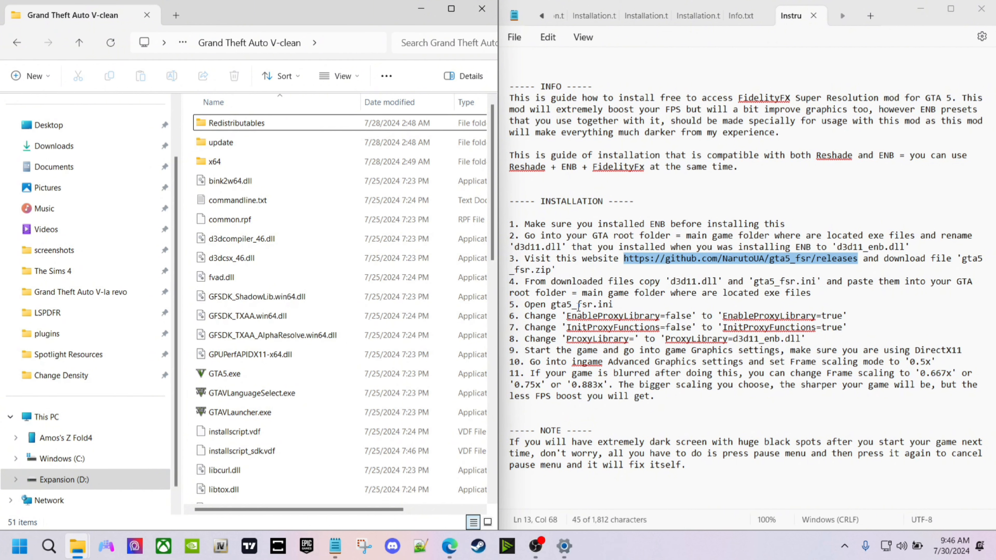
{"action": "left_click", "coordinate": [113, 297]}
{"action": "scroll", "coordinate": [375, 236], "scroll_direction": "down", "scroll_amount": 3}
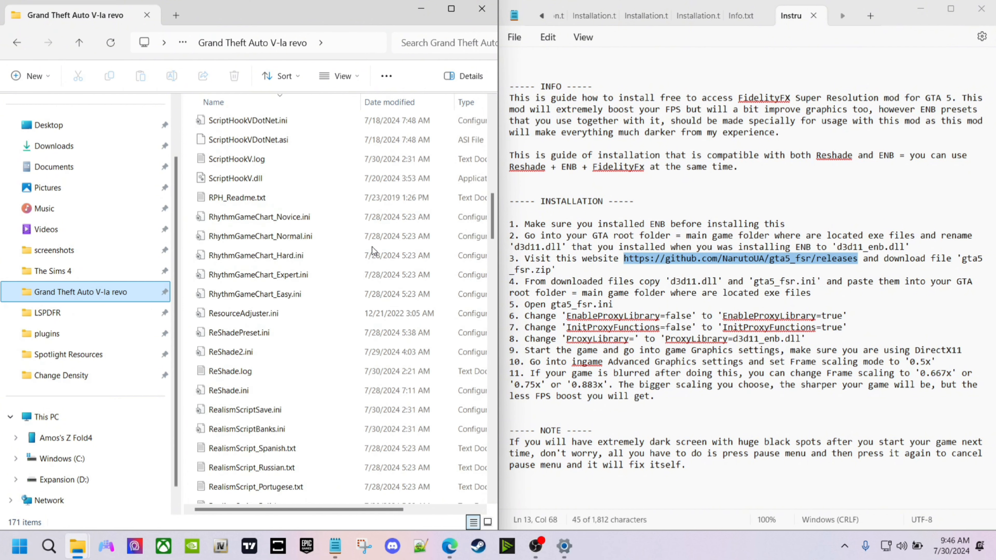
{"action": "scroll", "coordinate": [373, 251], "scroll_direction": "down", "scroll_amount": 10}
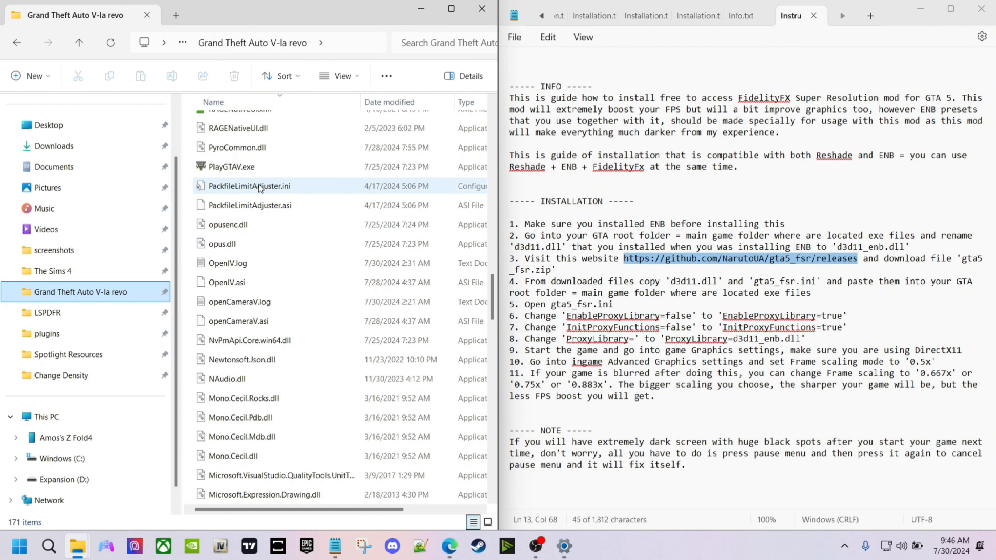
{"action": "scroll", "coordinate": [255, 208], "scroll_direction": "down", "scroll_amount": 15}
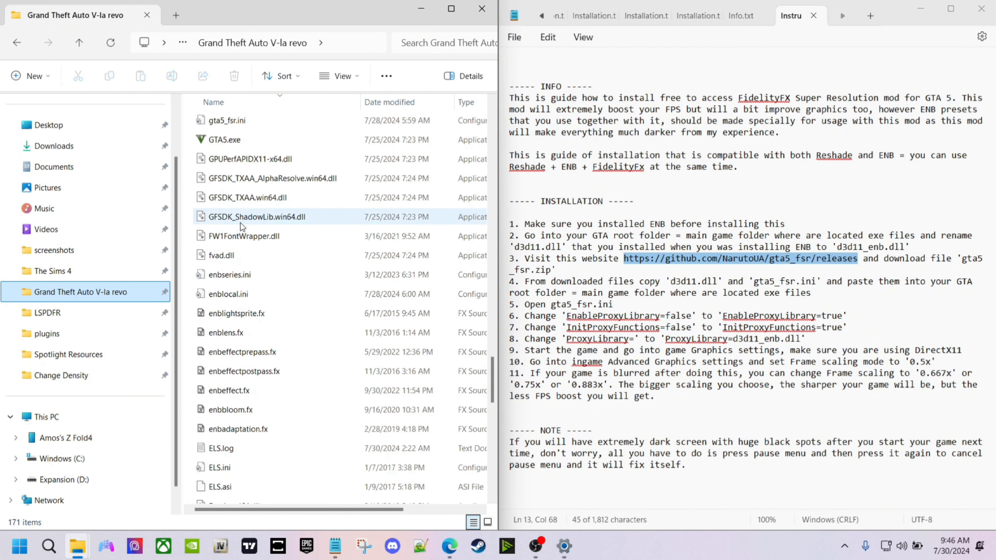
{"action": "double_click", "coordinate": [239, 125]}
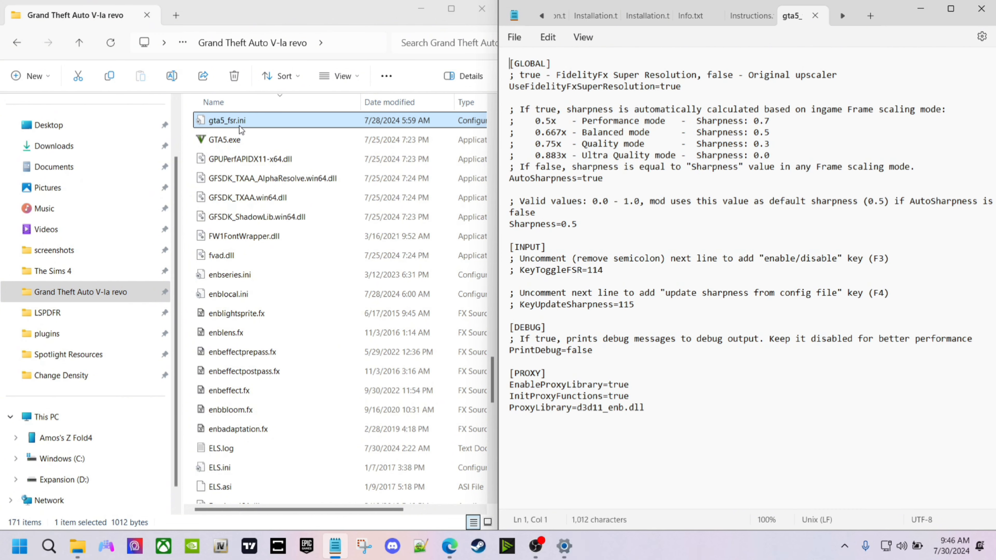
- Compare the PROXY settings in gta5_fsr.ini with installation steps 6 to 8 of the instructions, and close the ini file
{"action": "left_click", "coordinate": [747, 16]}
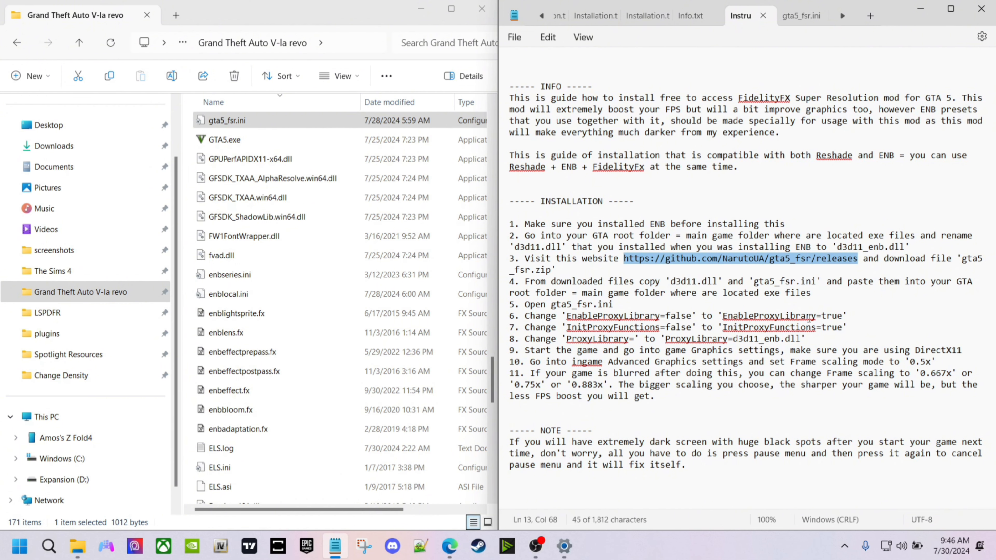
{"action": "left_click", "coordinate": [796, 16]}
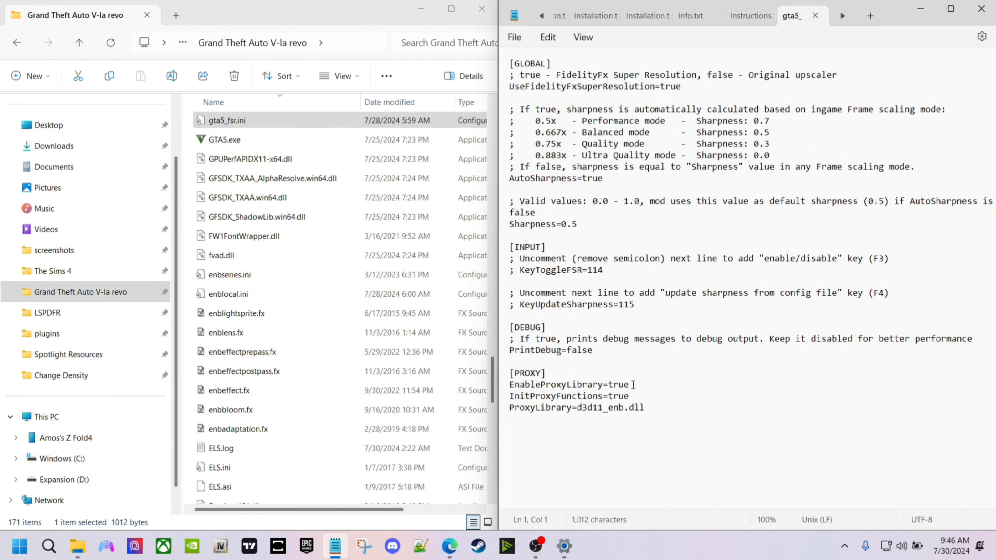
{"action": "left_click", "coordinate": [545, 396]}
{"action": "left_click", "coordinate": [737, 19]}
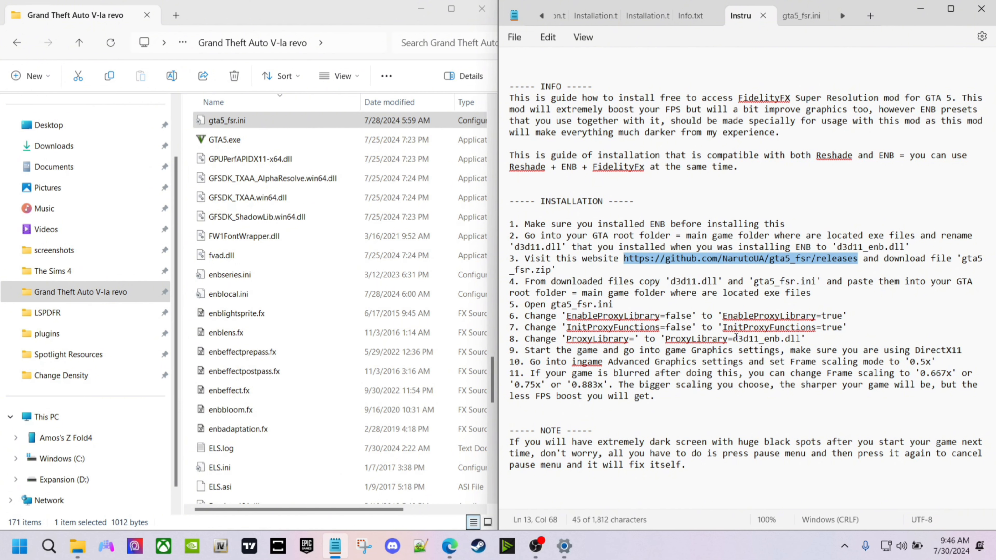
{"action": "left_click_drag", "start_coordinate": [734, 339], "coordinate": [801, 341]}
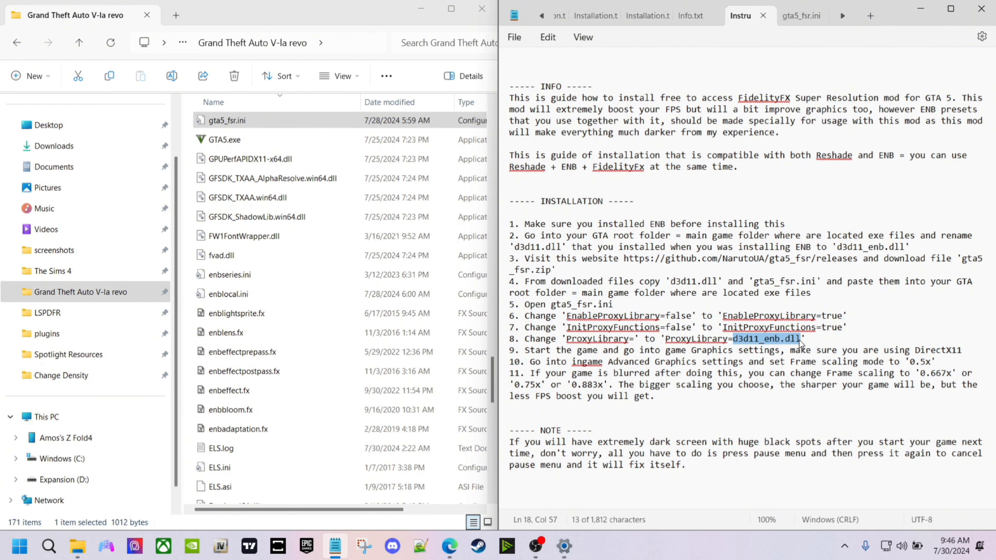
{"action": "left_click", "coordinate": [800, 15]}
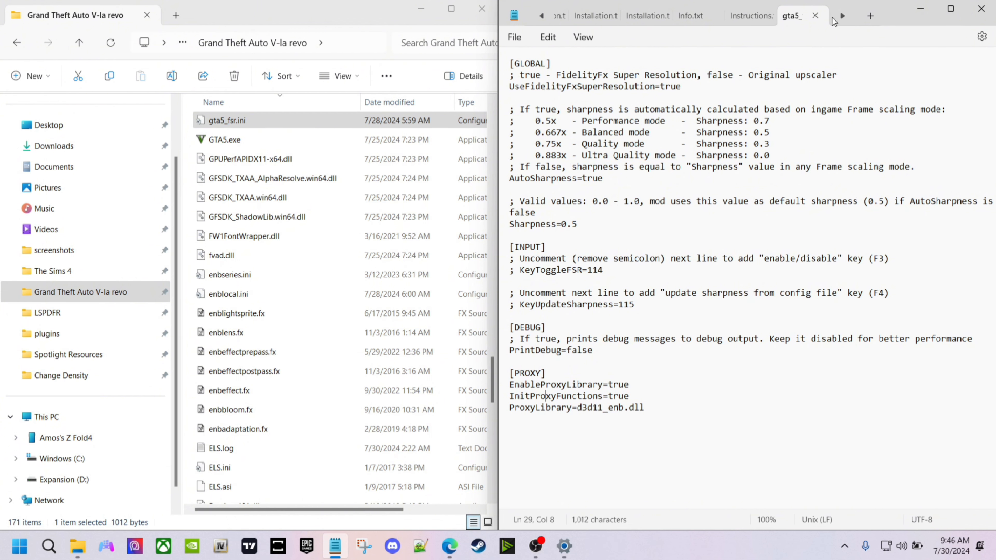
{"action": "left_click", "coordinate": [816, 16]}
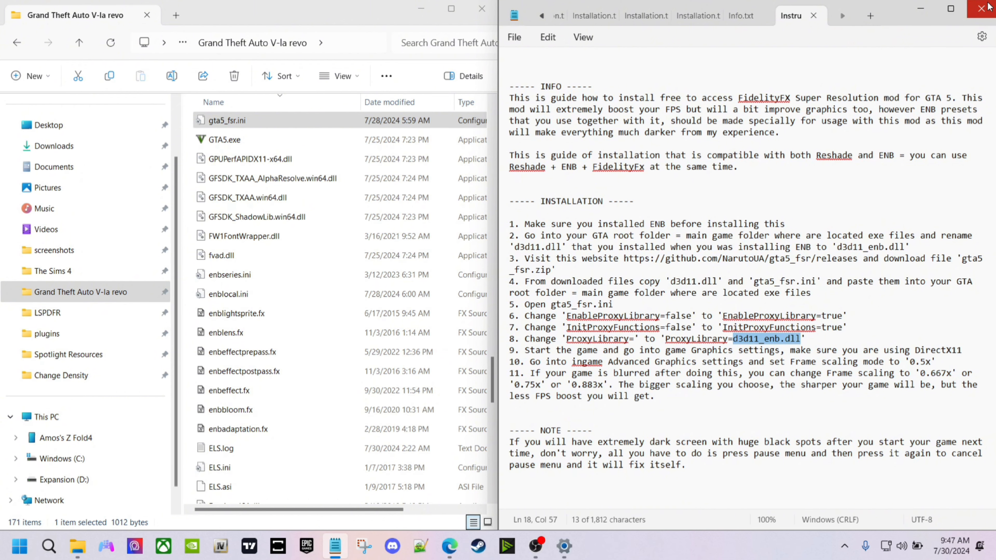
- Close Notepad and minimize the File Explorer window showing the game folder
{"action": "left_click", "coordinate": [982, 7]}
{"action": "left_click", "coordinate": [452, 9]}
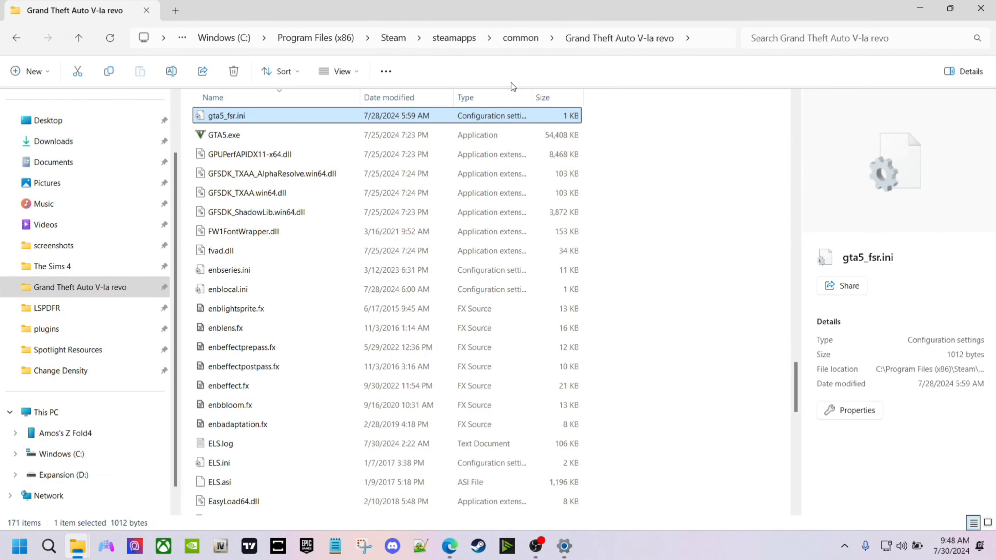
{"action": "left_click", "coordinate": [919, 9]}
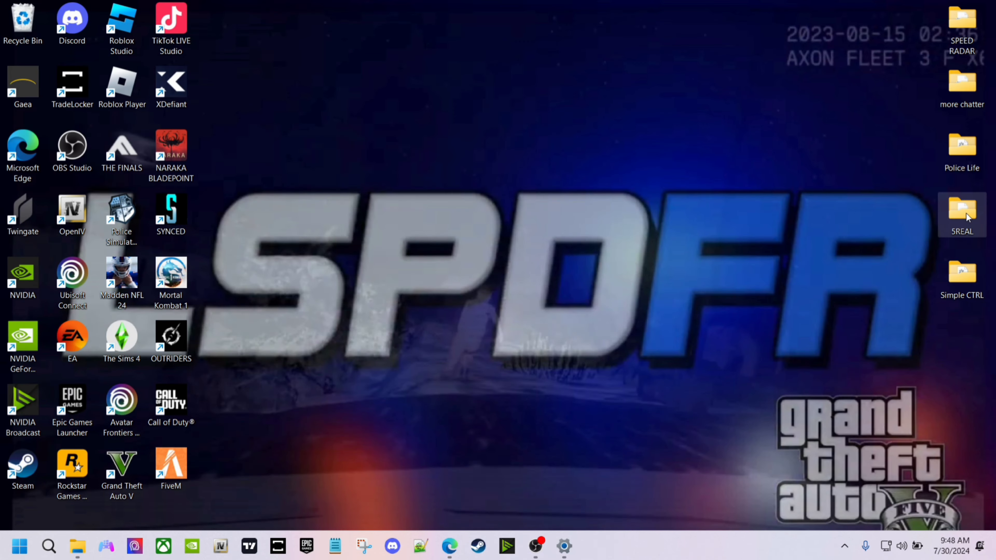
- Open the 5REAL folder from the desktop, maximize its window and go to Addons inside Complete_5Real_July
{"action": "double_click", "coordinate": [963, 212]}
{"action": "double_click", "coordinate": [706, 22]}
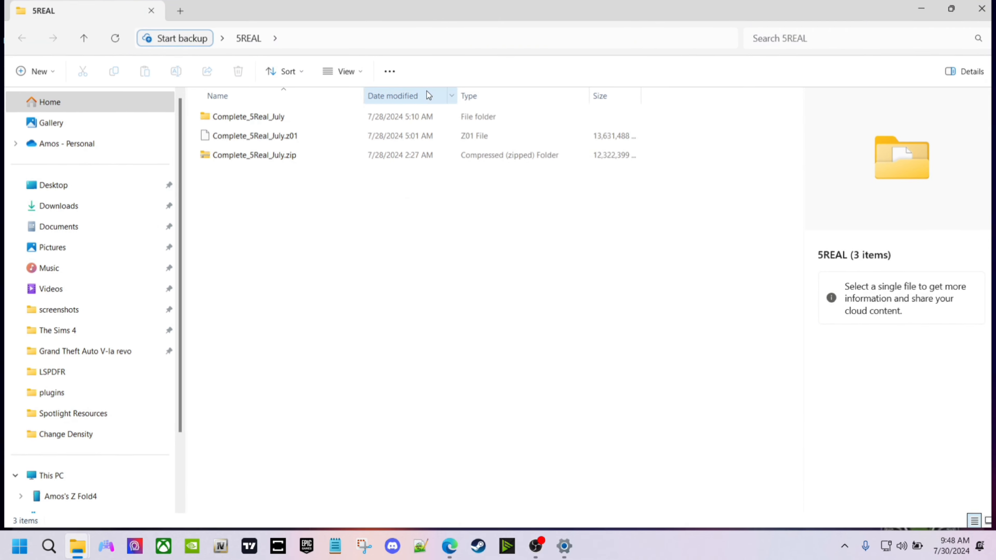
{"action": "double_click", "coordinate": [300, 117]}
{"action": "double_click", "coordinate": [301, 117]}
{"action": "left_click", "coordinate": [300, 116]}
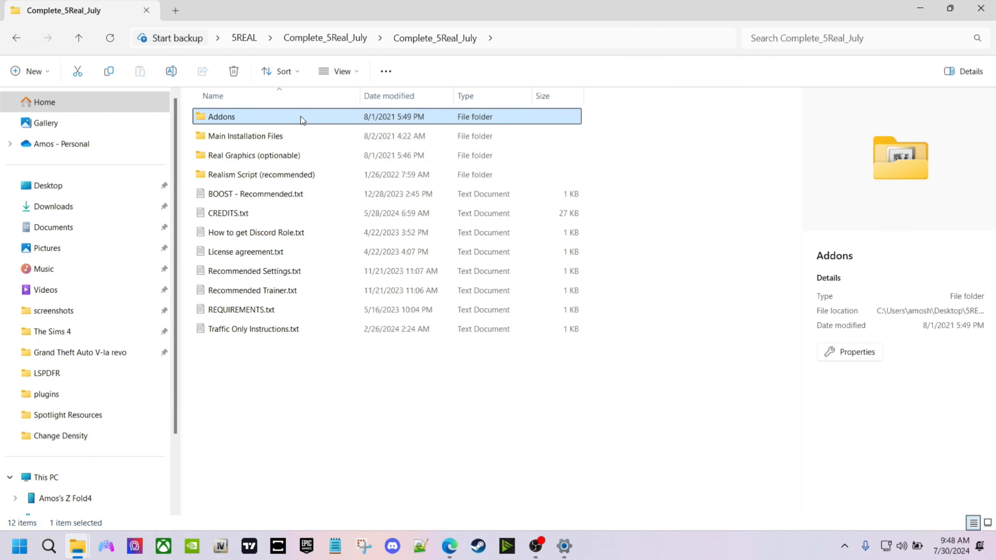
{"action": "double_click", "coordinate": [301, 116]}
{"action": "left_click", "coordinate": [296, 119]}
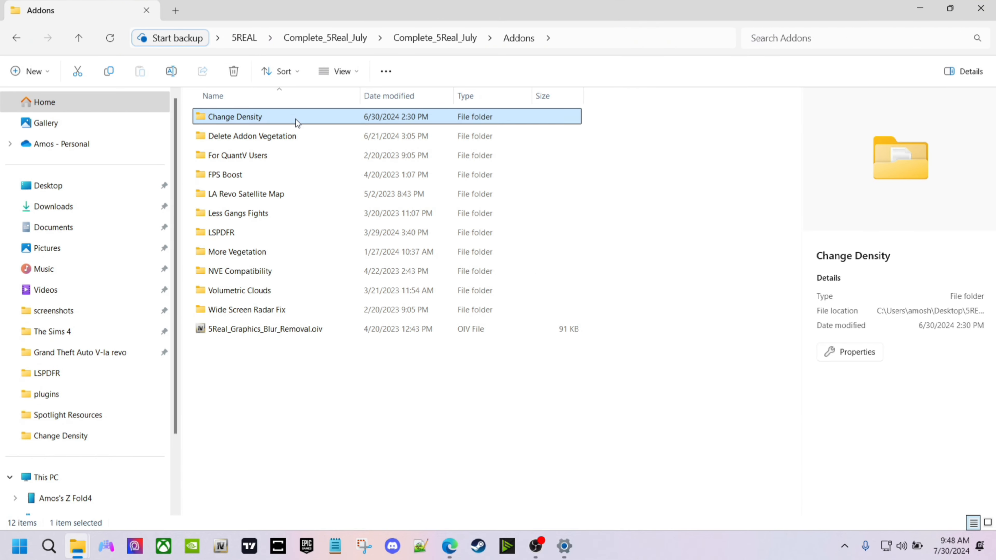
- Look inside the LA Revo Satellite Map addon folder, return to Addons and select the Less Gangs Fights folder
{"action": "left_click", "coordinate": [225, 176]}
{"action": "left_click", "coordinate": [255, 197]}
{"action": "left_click", "coordinate": [275, 215]}
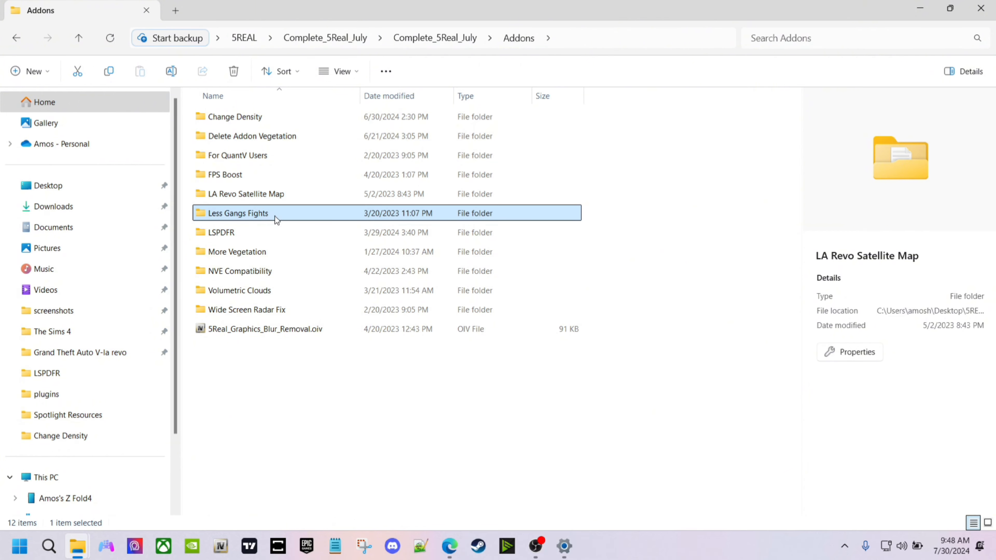
{"action": "double_click", "coordinate": [269, 196]}
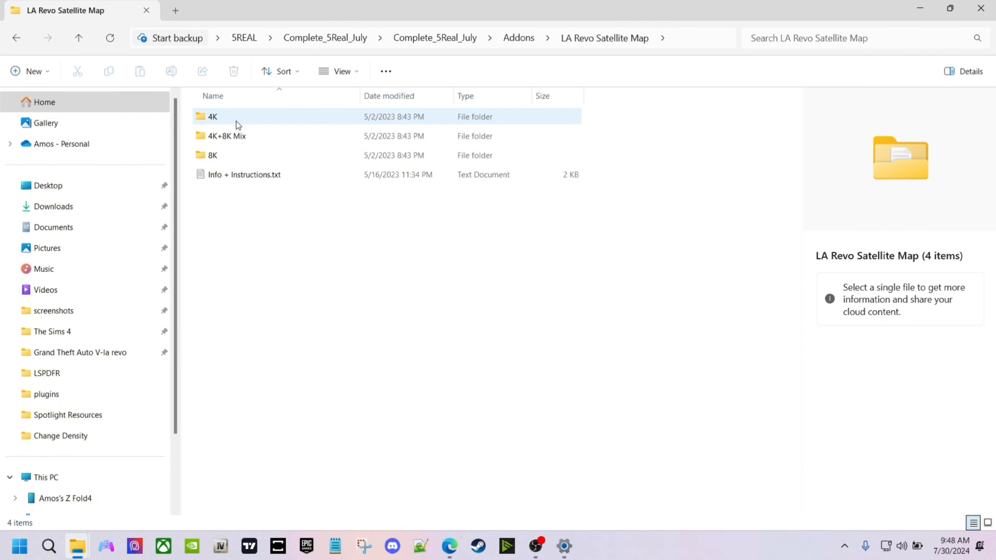
{"action": "key", "text": "alt+Left"}
{"action": "left_click", "coordinate": [276, 231]}
{"action": "left_click", "coordinate": [275, 217]}
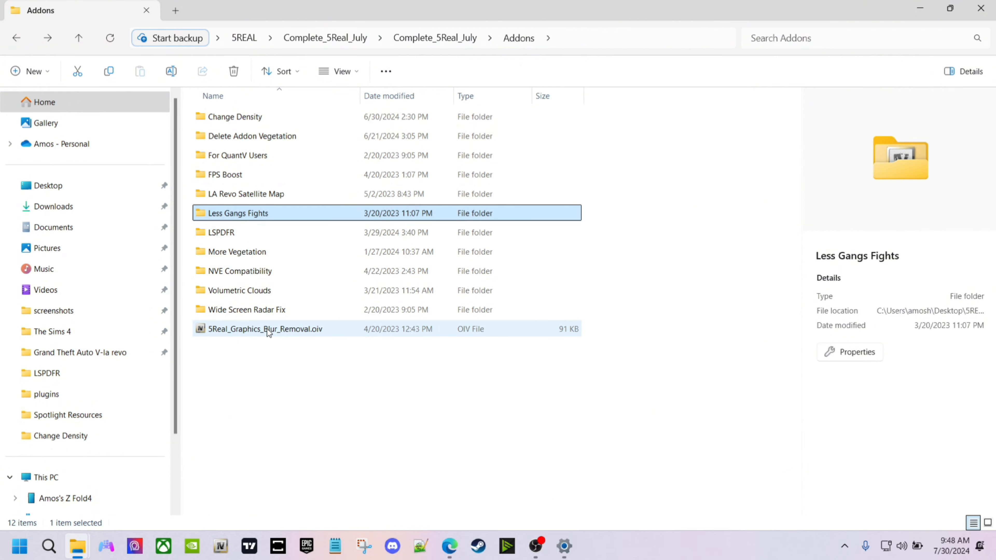
- Look through the downloaded mod files in the Downloads folder
{"action": "left_click", "coordinate": [65, 207]}
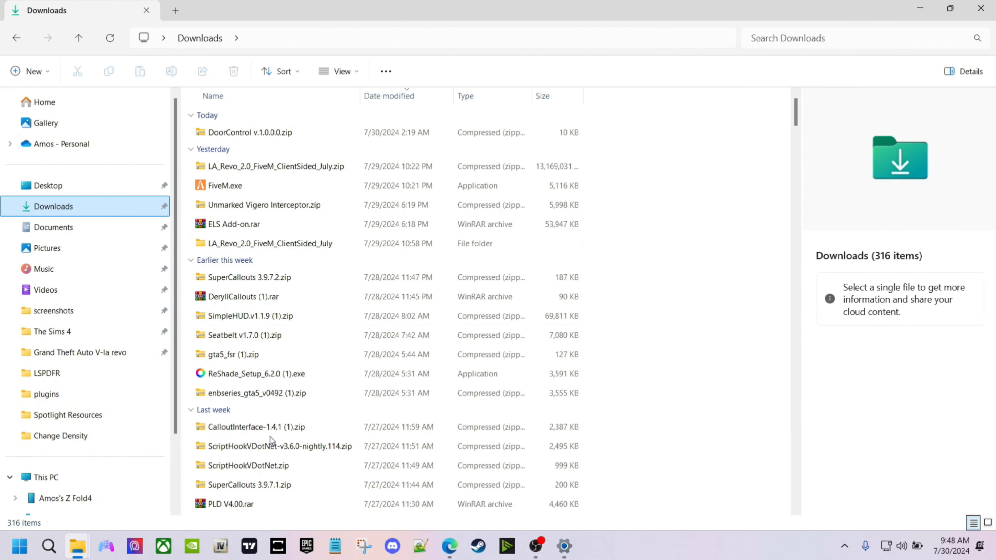
{"action": "scroll", "coordinate": [269, 434], "scroll_direction": "down", "scroll_amount": 3}
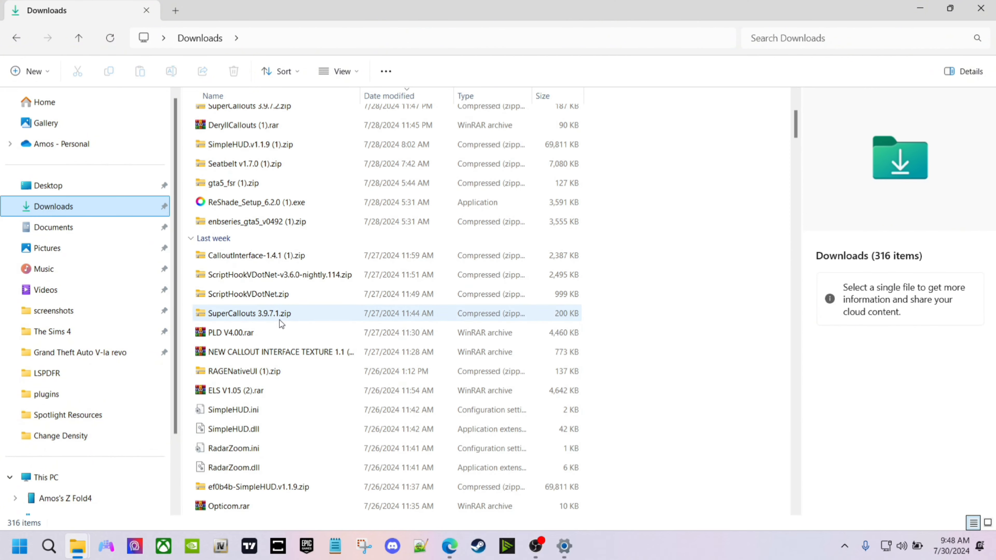
{"action": "scroll", "coordinate": [274, 276], "scroll_direction": "up", "scroll_amount": 3}
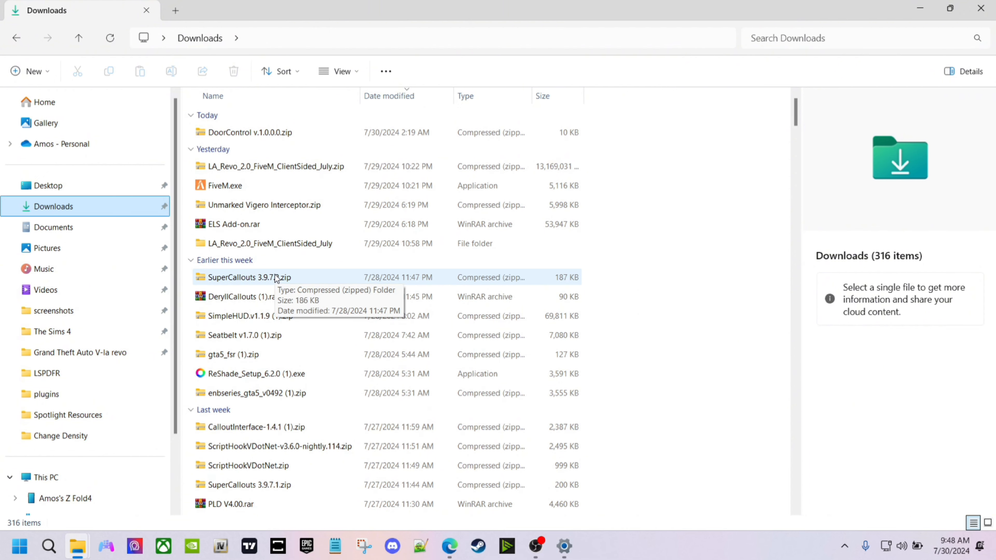
- Find lspdfr_049_8943_3274_Manual_Install.zip in the Downloads folder and open the archive in WinRAR
{"action": "scroll", "coordinate": [267, 274], "scroll_direction": "down", "scroll_amount": 3}
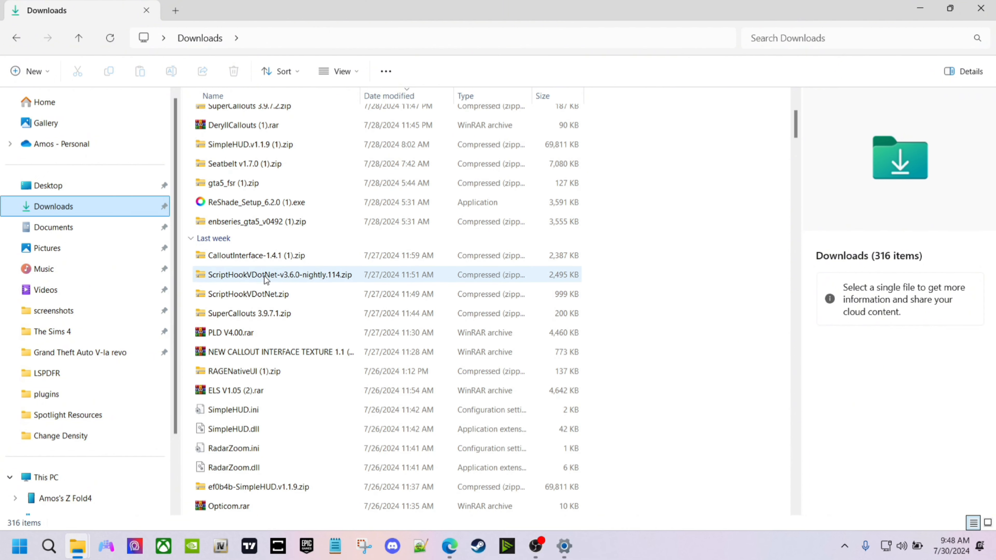
{"action": "scroll", "coordinate": [267, 300], "scroll_direction": "down", "scroll_amount": 7}
{"action": "scroll", "coordinate": [266, 300], "scroll_direction": "down", "scroll_amount": 4}
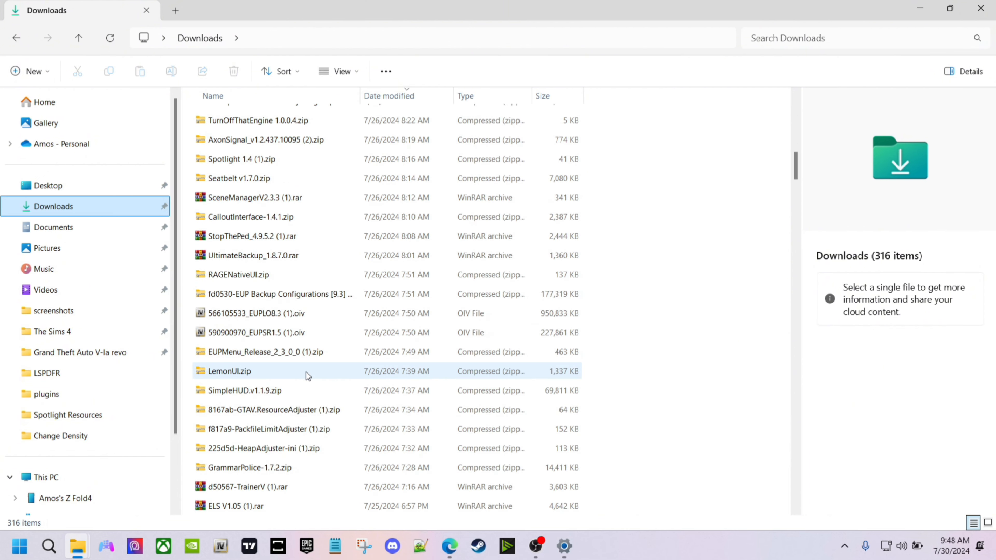
{"action": "scroll", "coordinate": [257, 316], "scroll_direction": "down", "scroll_amount": 5}
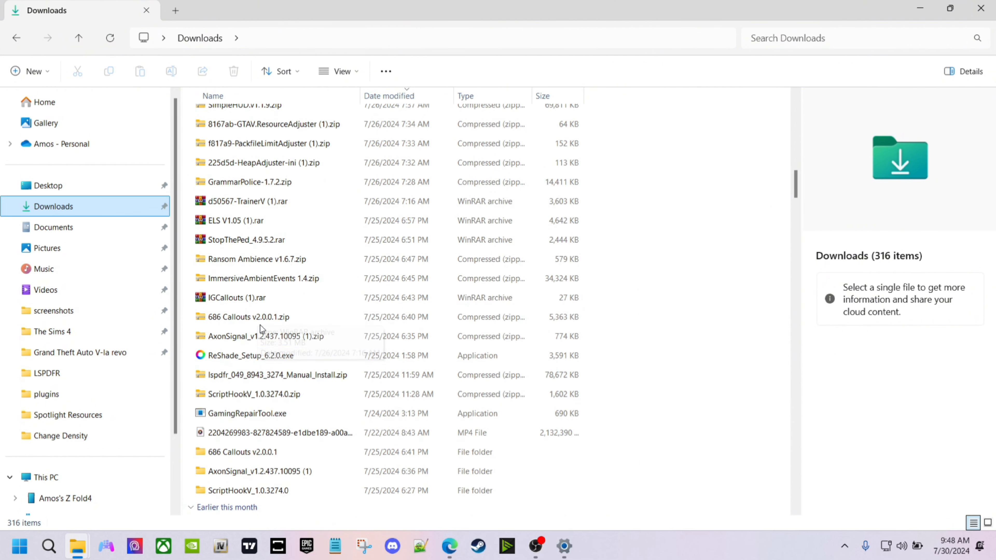
{"action": "right_click", "coordinate": [260, 378]}
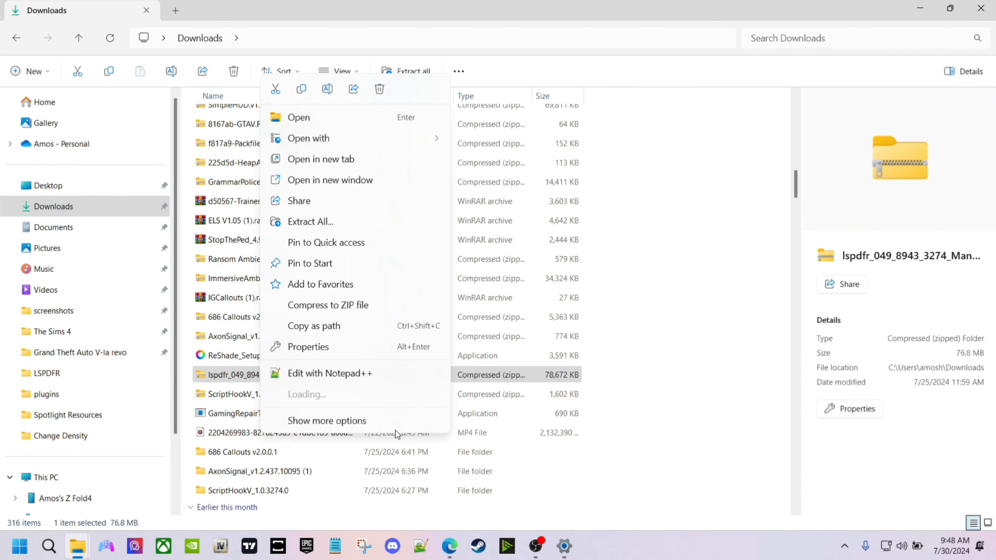
{"action": "mouse_move", "coordinate": [320, 394]}
{"action": "left_click", "coordinate": [486, 396]}
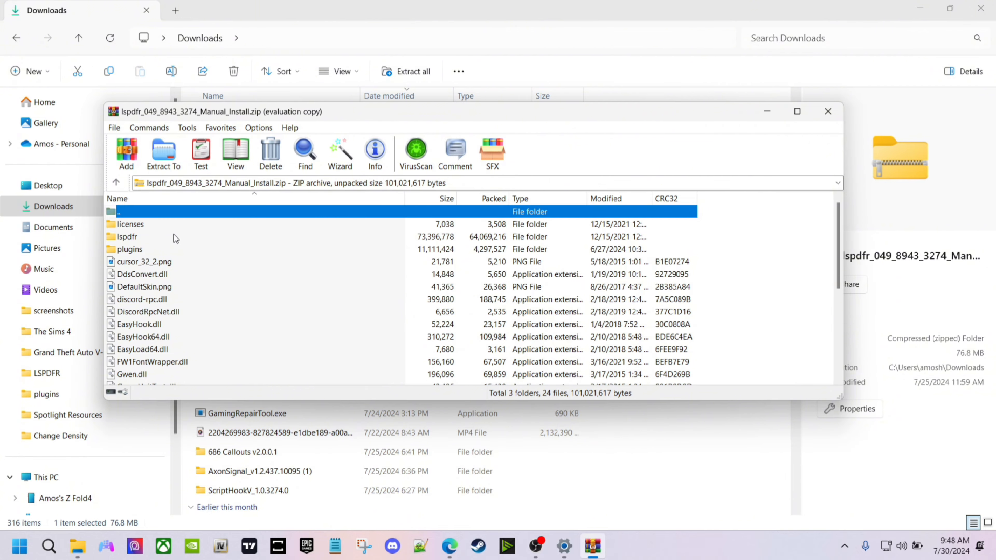
- Look inside the lspdfr folder of the manual install archive and close the archive window
{"action": "left_click", "coordinate": [521, 264]}
{"action": "mouse_move", "coordinate": [568, 117]}
{"action": "left_mouse_down"}
{"action": "mouse_move", "coordinate": [758, 107]}
{"action": "mouse_move", "coordinate": [759, 129]}
{"action": "mouse_move", "coordinate": [845, 218]}
{"action": "mouse_move", "coordinate": [567, 109]}
{"action": "left_mouse_up"}
{"action": "left_click", "coordinate": [129, 230]}
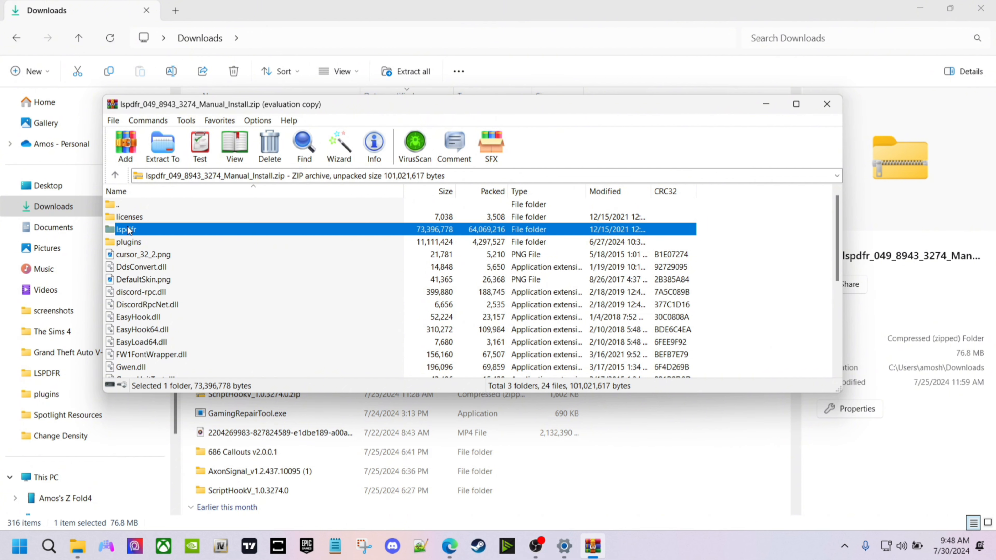
{"action": "double_click", "coordinate": [129, 231]}
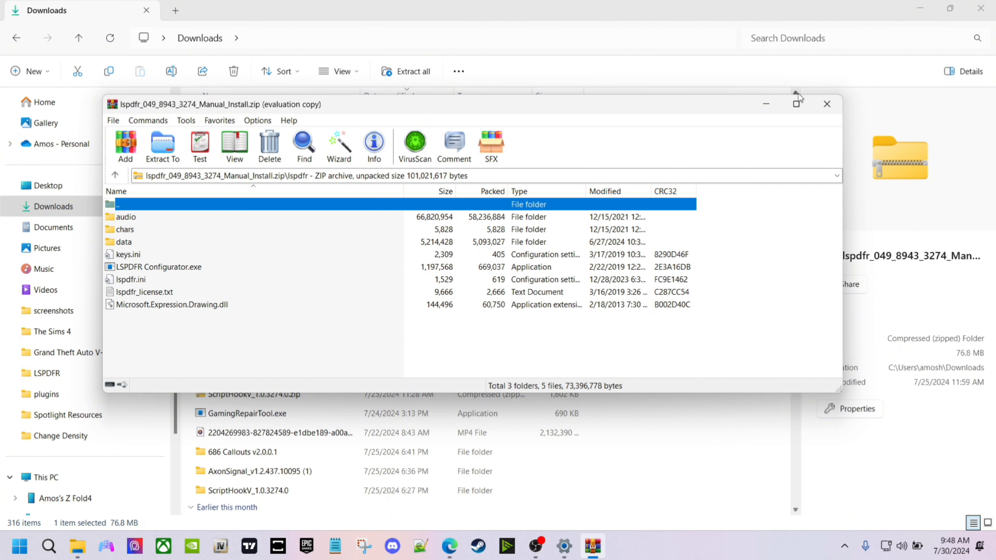
{"action": "left_click", "coordinate": [827, 104]}
- Go to the Grand Theft Auto V-la revo folder and sort its contents by type
{"action": "scroll", "coordinate": [263, 336], "scroll_direction": "up", "scroll_amount": 5}
{"action": "left_click", "coordinate": [71, 352]}
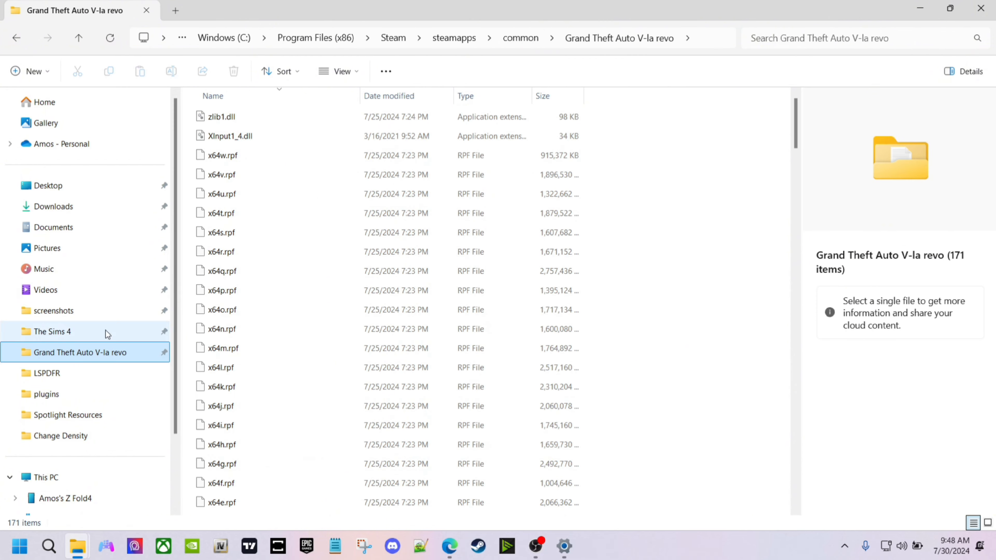
{"action": "scroll", "coordinate": [260, 271], "scroll_direction": "down", "scroll_amount": 15}
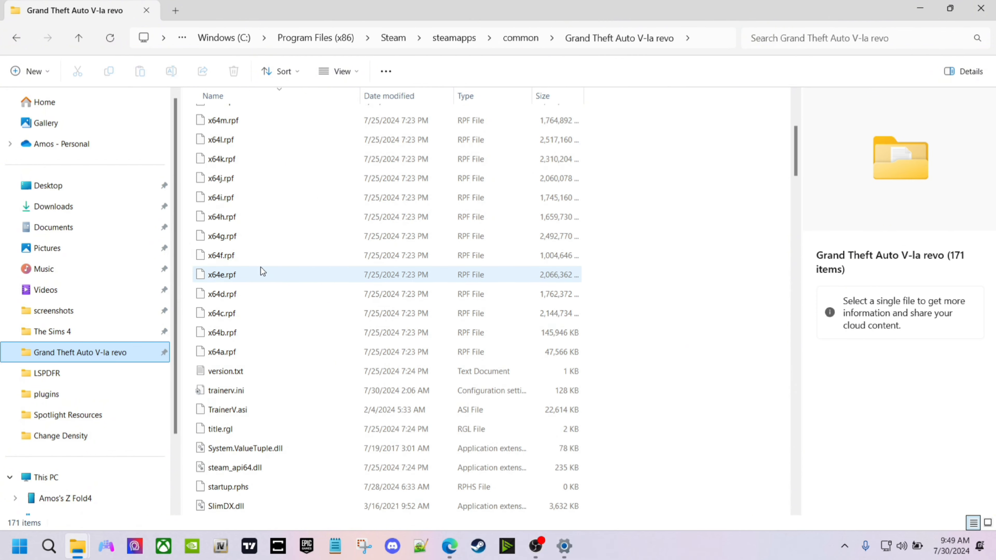
{"action": "scroll", "coordinate": [392, 255], "scroll_direction": "down", "scroll_amount": 2}
{"action": "scroll", "coordinate": [314, 157], "scroll_direction": "up", "scroll_amount": 2}
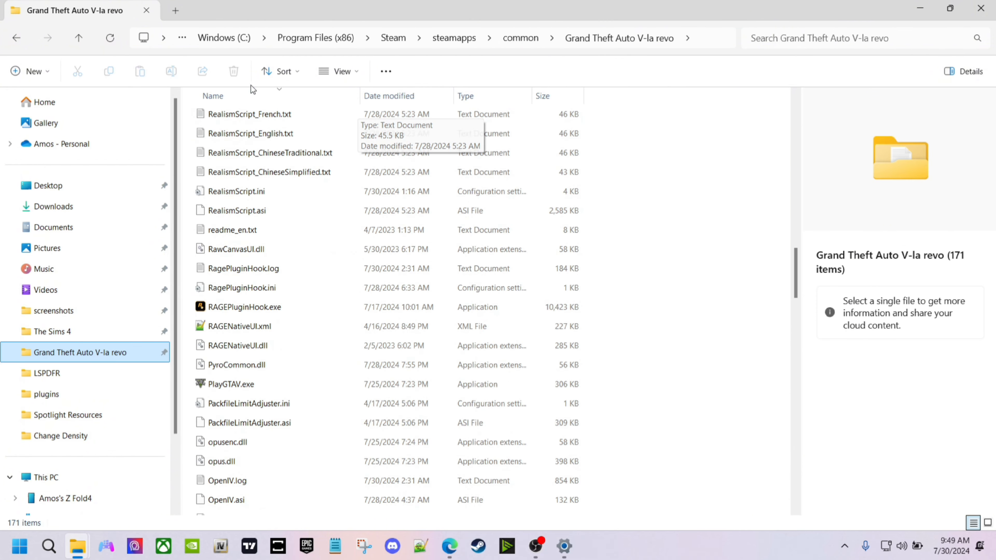
{"action": "left_click", "coordinate": [280, 71]}
{"action": "left_click", "coordinate": [268, 144]}
- Look through the subfolders, DLL files and configuration files in the Grand Theft Auto V-la revo folder
{"action": "scroll", "coordinate": [302, 236], "scroll_direction": "down", "scroll_amount": 15}
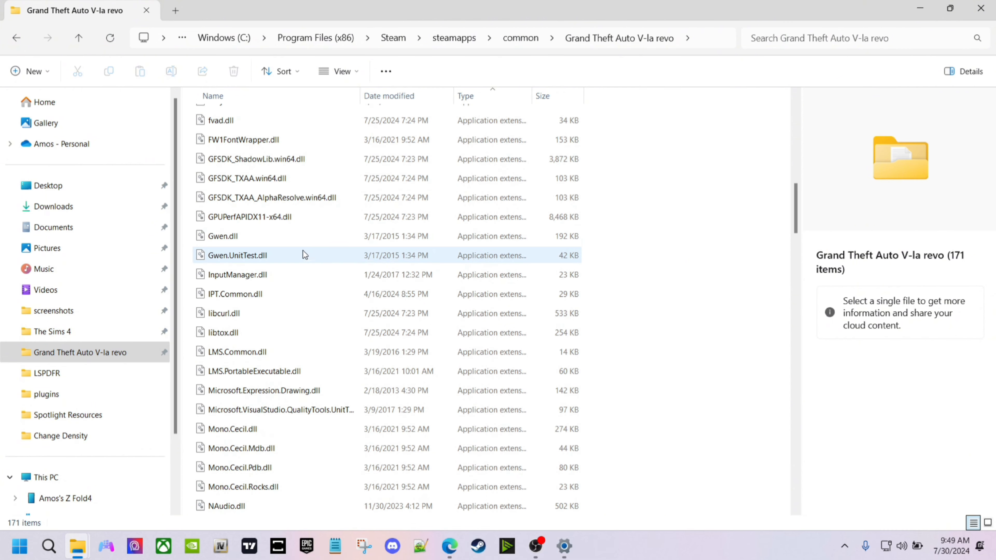
{"action": "scroll", "coordinate": [309, 235], "scroll_direction": "up", "scroll_amount": 6}
{"action": "scroll", "coordinate": [317, 217], "scroll_direction": "up", "scroll_amount": 15}
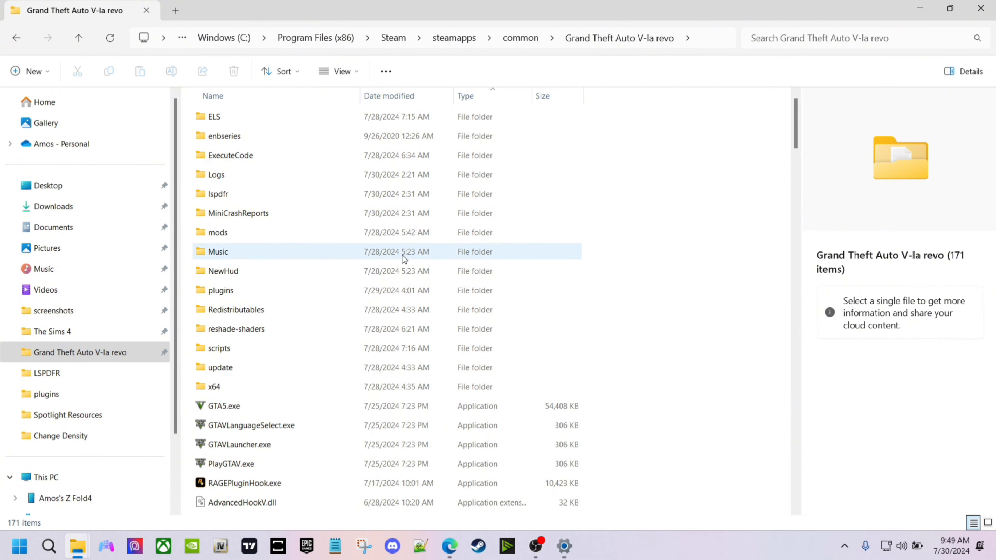
{"action": "scroll", "coordinate": [354, 208], "scroll_direction": "down", "scroll_amount": 3}
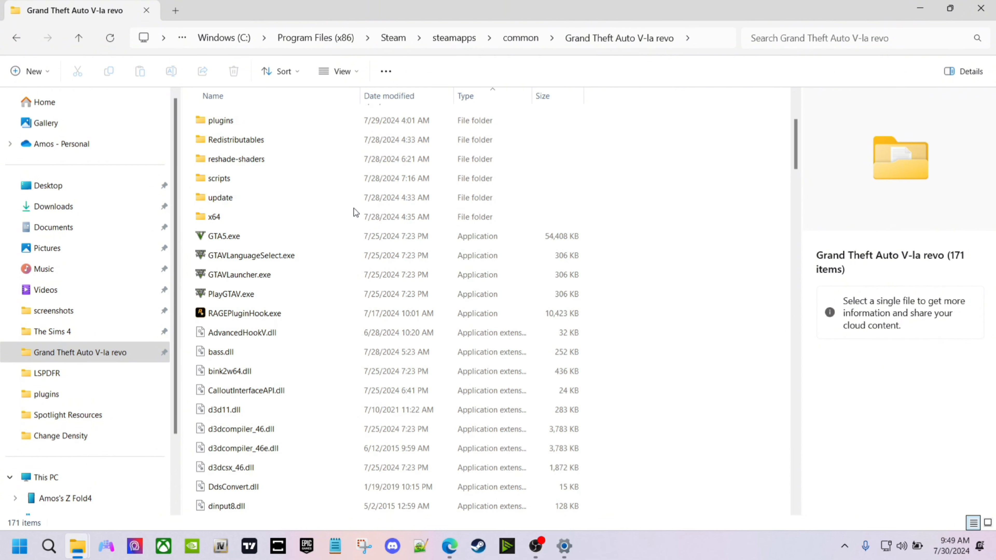
{"action": "scroll", "coordinate": [333, 201], "scroll_direction": "up", "scroll_amount": 3}
{"action": "scroll", "coordinate": [333, 202], "scroll_direction": "down", "scroll_amount": 5}
{"action": "scroll", "coordinate": [463, 196], "scroll_direction": "up", "scroll_amount": 5}
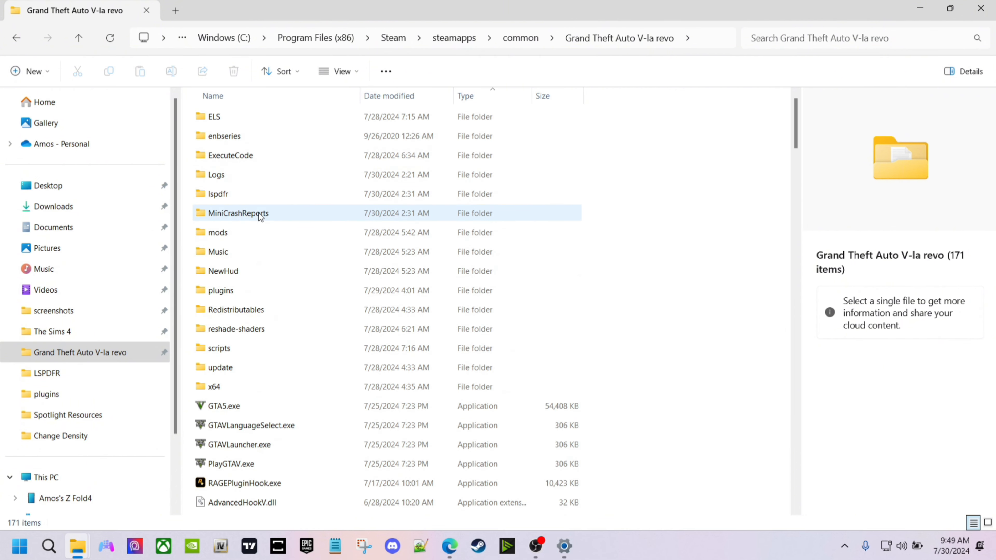
{"action": "scroll", "coordinate": [256, 219], "scroll_direction": "down", "scroll_amount": 4}
{"action": "scroll", "coordinate": [253, 265], "scroll_direction": "down", "scroll_amount": 12}
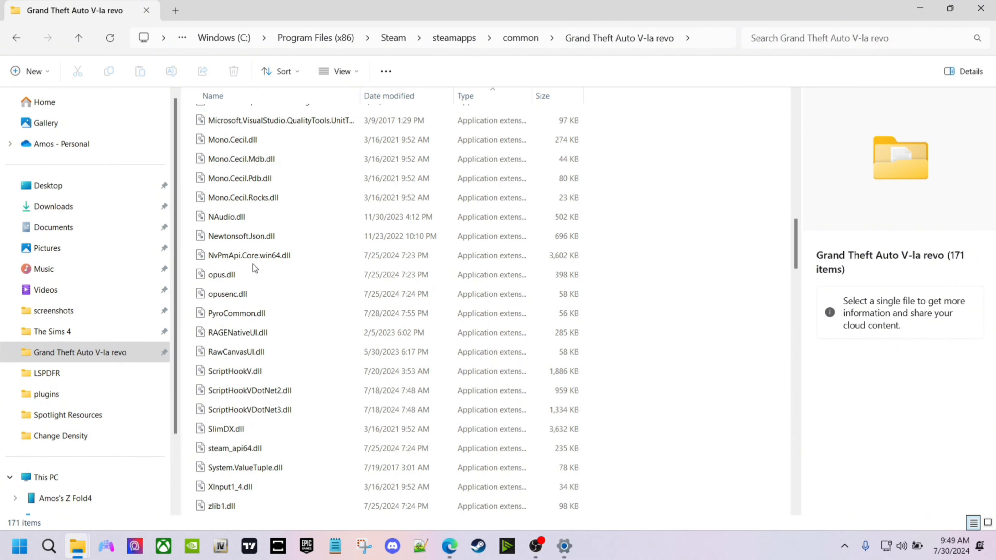
{"action": "scroll", "coordinate": [253, 264], "scroll_direction": "down", "scroll_amount": 15}
{"action": "scroll", "coordinate": [252, 264], "scroll_direction": "up", "scroll_amount": 9}
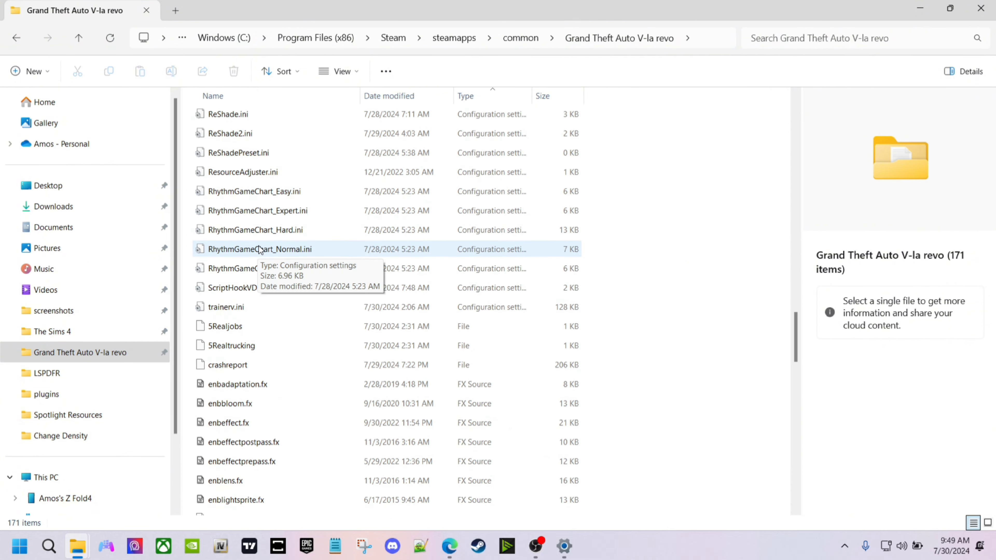
{"action": "scroll", "coordinate": [340, 273], "scroll_direction": "up", "scroll_amount": 20}
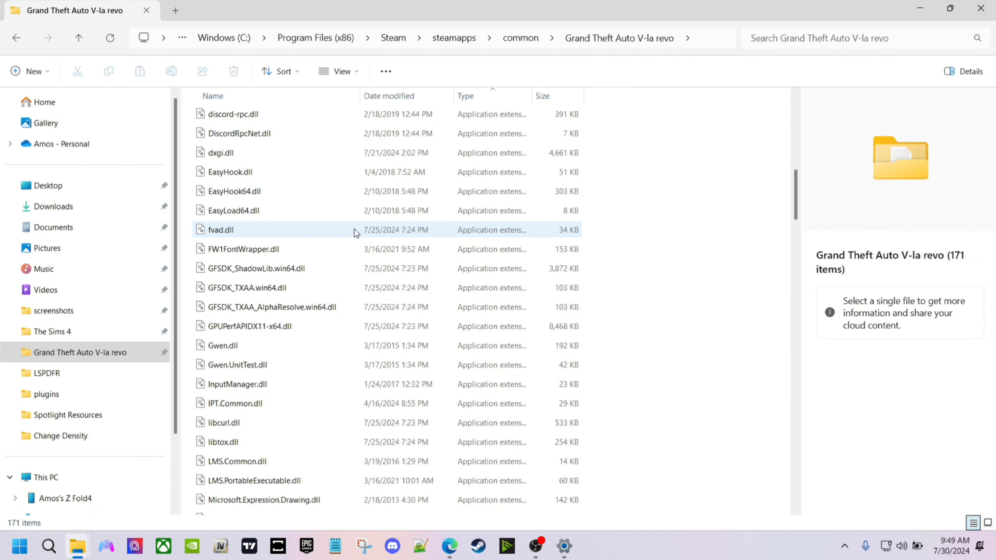
{"action": "scroll", "coordinate": [354, 229], "scroll_direction": "up", "scroll_amount": 1}
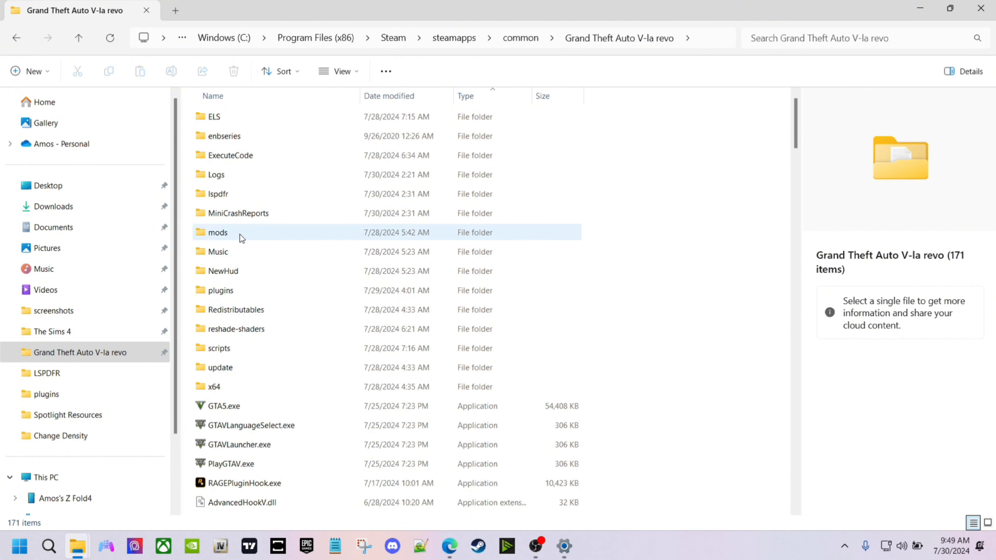
- Check the lspdfr folder in Grand Theft Auto V-la revo, then go to the lspdfr folder in Grand Theft Auto V
{"action": "double_click", "coordinate": [236, 193]}
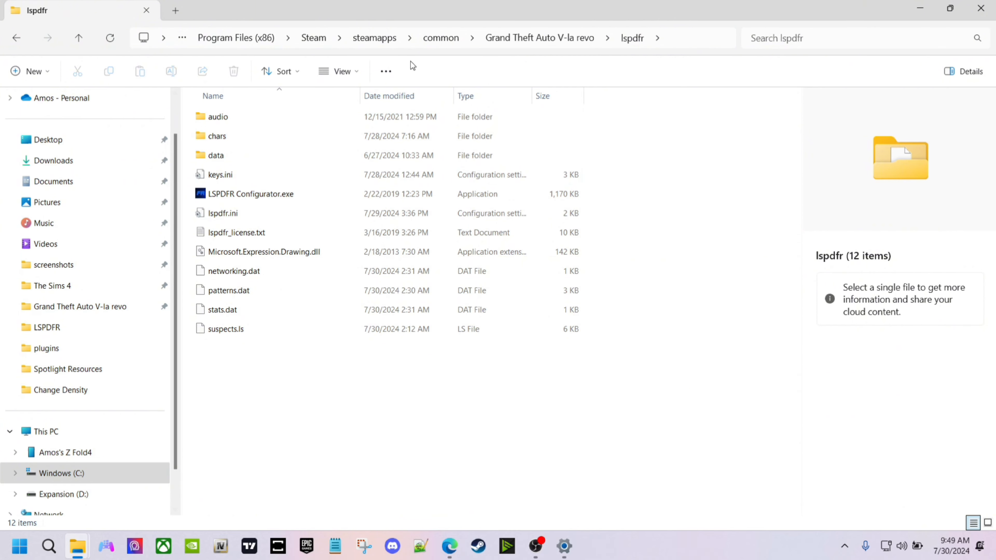
{"action": "left_click", "coordinate": [444, 41]}
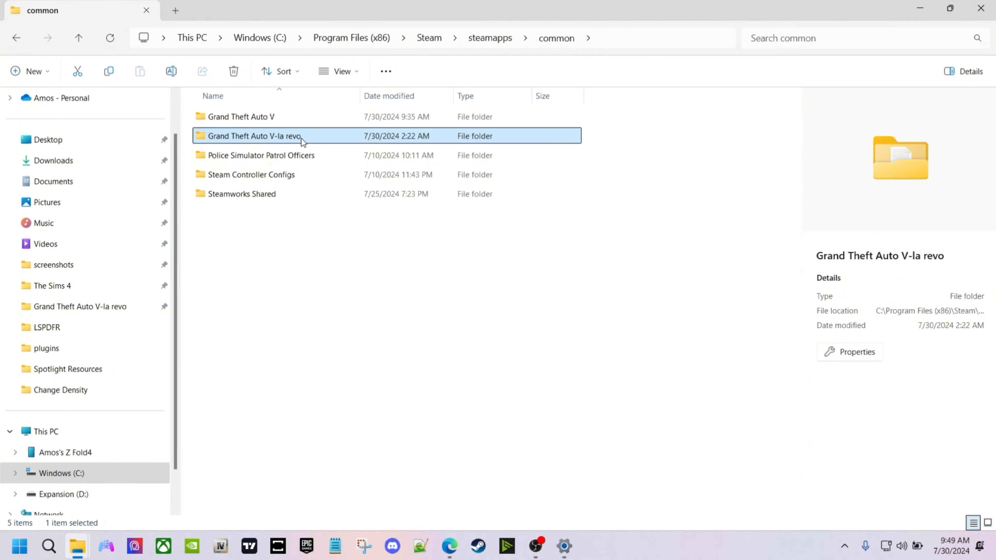
{"action": "double_click", "coordinate": [264, 118]}
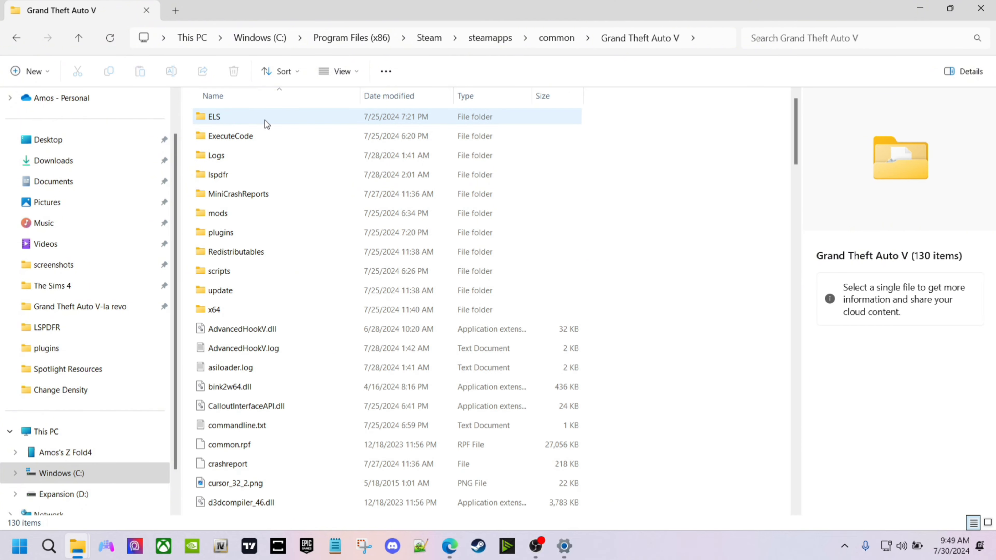
{"action": "double_click", "coordinate": [241, 174]}
- Run LSPDFR Configurator.exe, advance past the welcome page to RAGE Plugin Hook Setup and close the configurator
{"action": "double_click", "coordinate": [243, 252]}
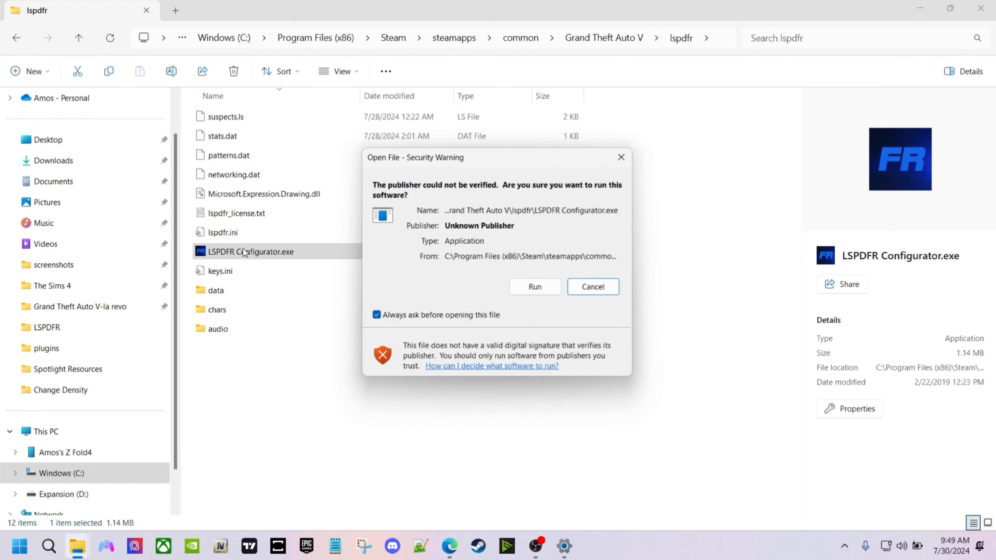
{"action": "left_click", "coordinate": [530, 294]}
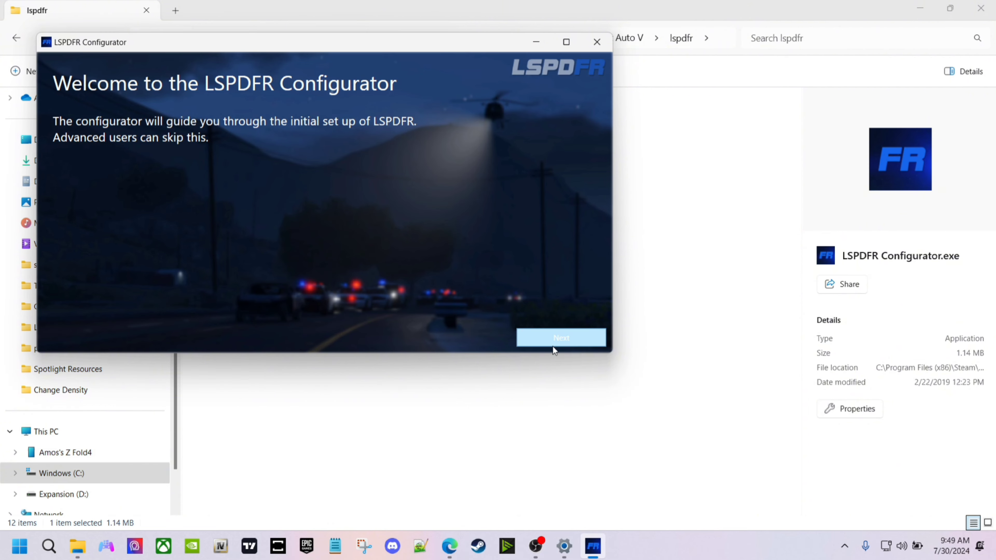
{"action": "left_click", "coordinate": [561, 338]}
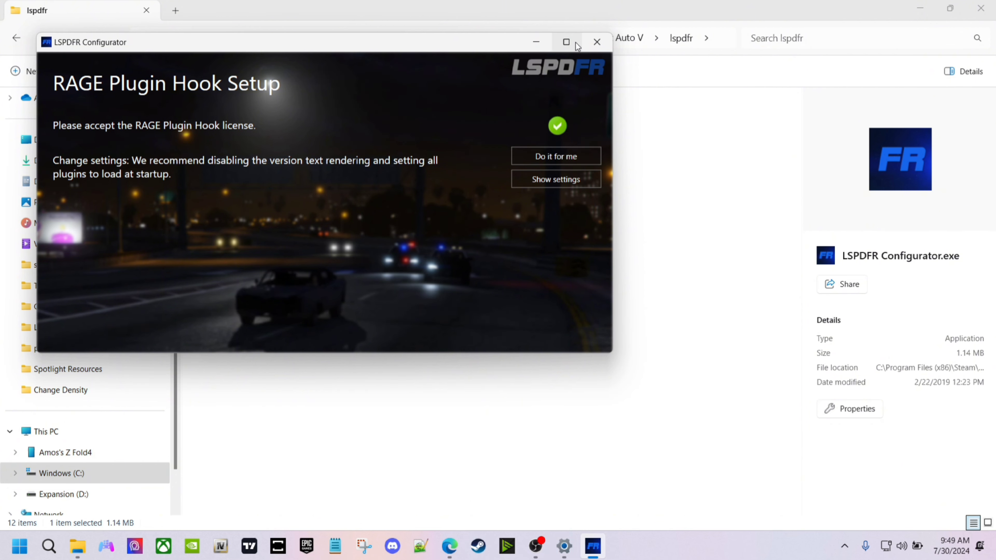
{"action": "mouse_move", "coordinate": [576, 43]}
{"action": "left_click", "coordinate": [586, 44]}
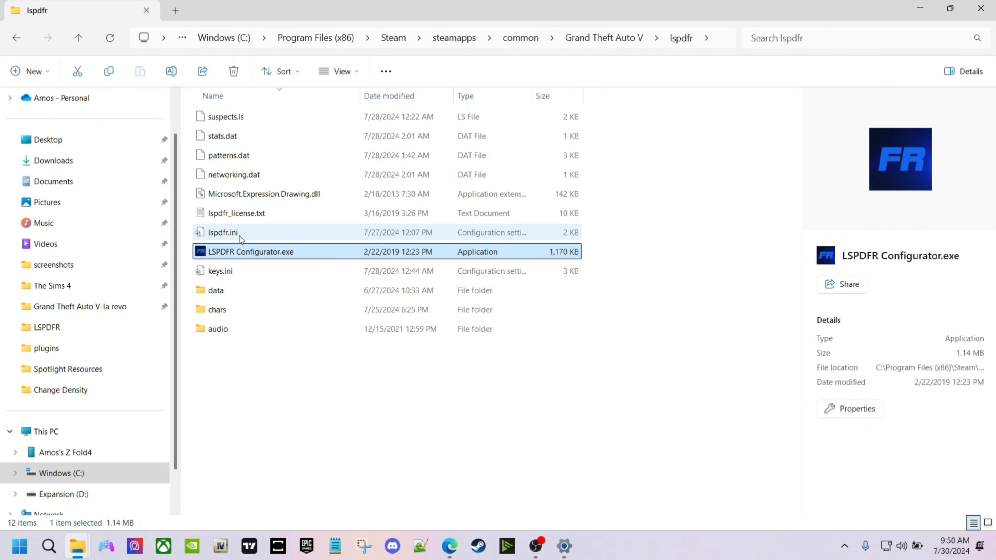
- Open lspdfr.ini from the lspdfr folder of Grand Theft Auto V-la revo, maximize its window and highlight Main.DisableMultiplayerMap
{"action": "left_click", "coordinate": [118, 306]}
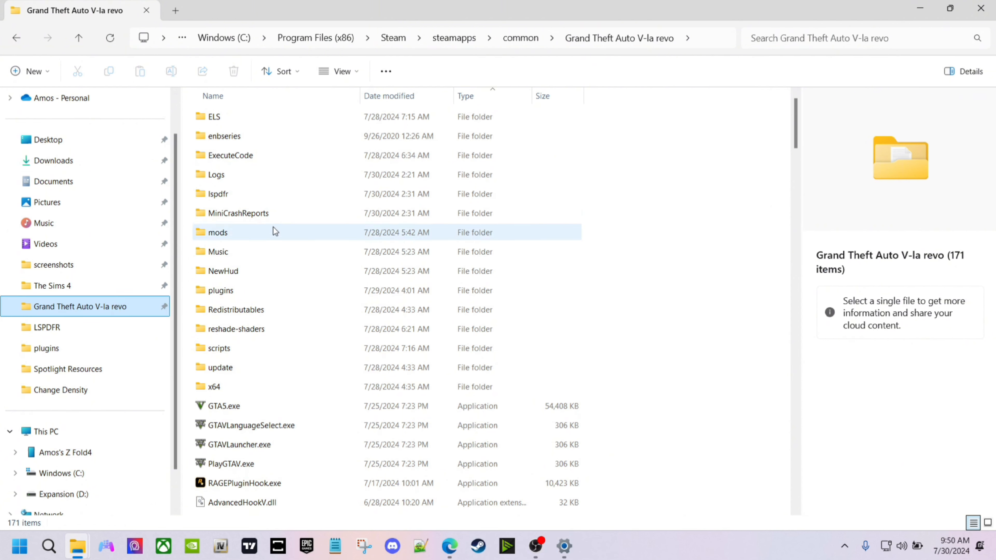
{"action": "double_click", "coordinate": [225, 194]}
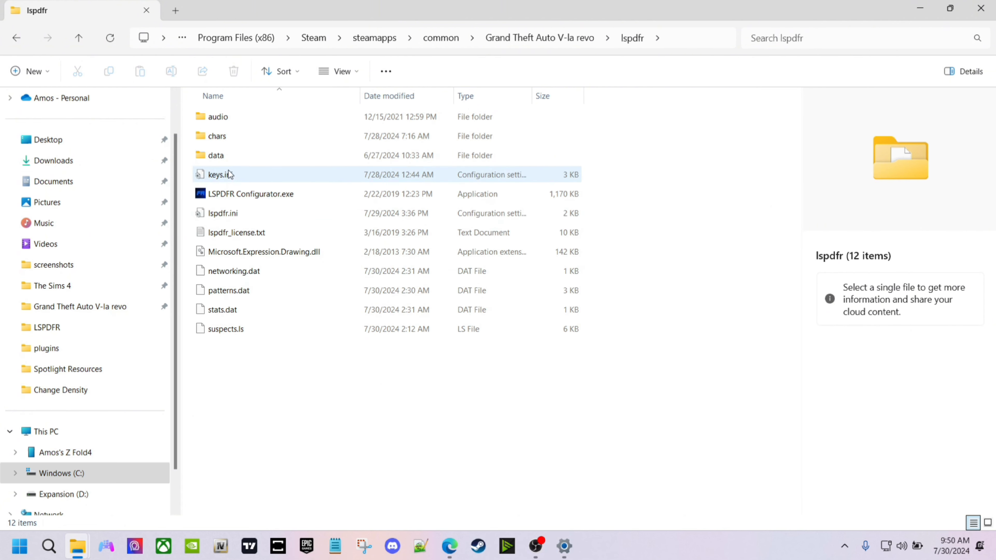
{"action": "double_click", "coordinate": [235, 215]}
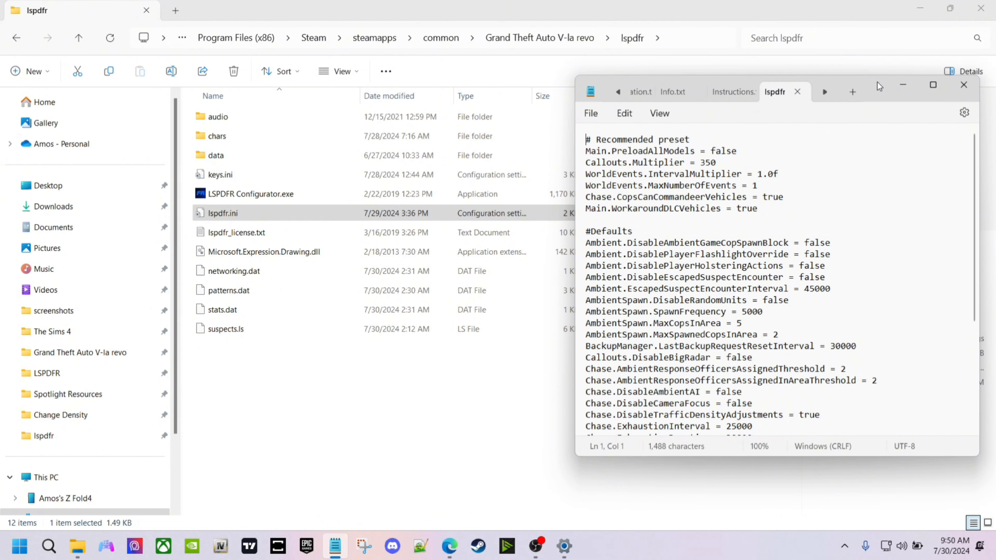
{"action": "left_click_drag", "start_coordinate": [877, 81], "coordinate": [615, 48]}
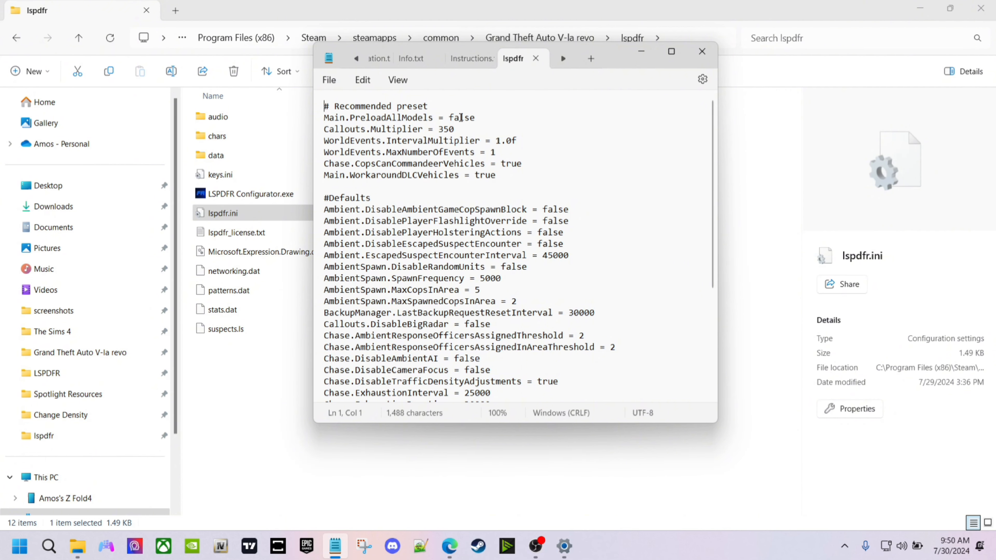
{"action": "left_click", "coordinate": [671, 52]}
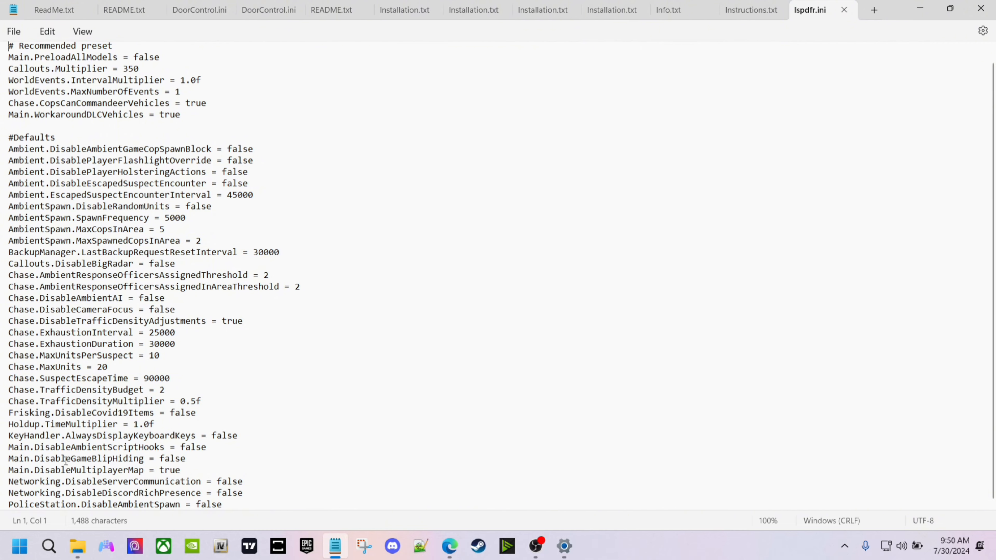
{"action": "left_click_drag", "start_coordinate": [8, 470], "coordinate": [143, 473]}
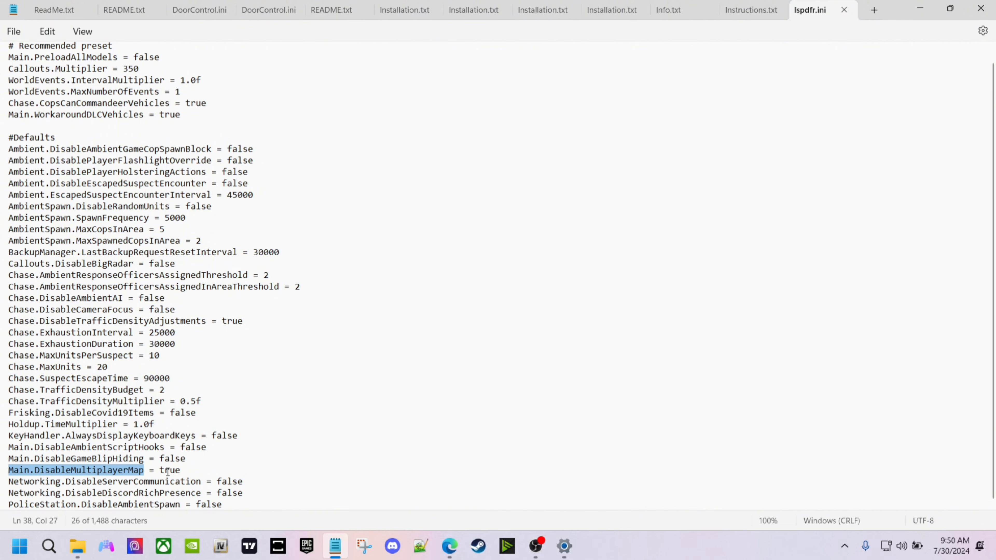
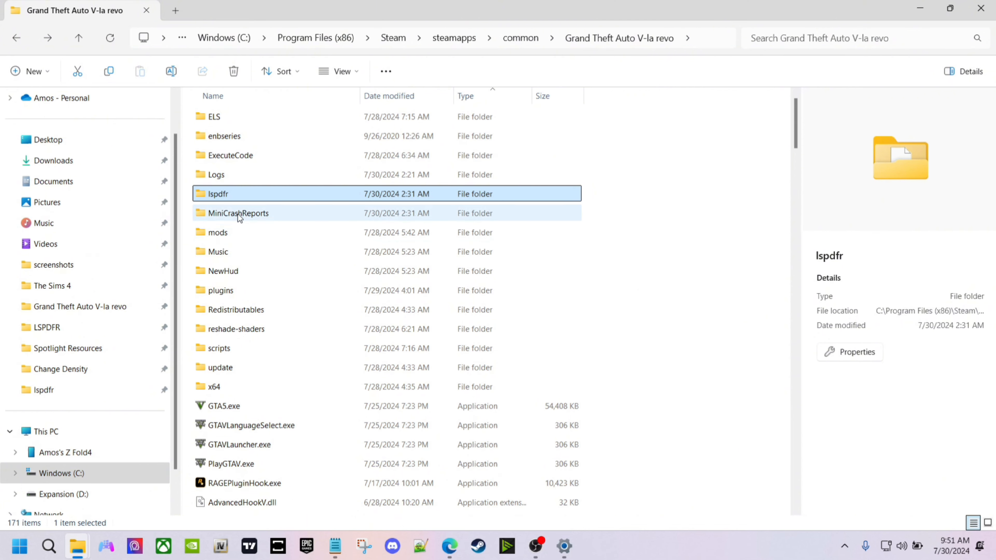
- Search Google in Microsoft Edge for "els lspdfr", view the LCPDFR.com Emergency Lighting System page, and return to the game folder
{"action": "left_click", "coordinate": [217, 117]}
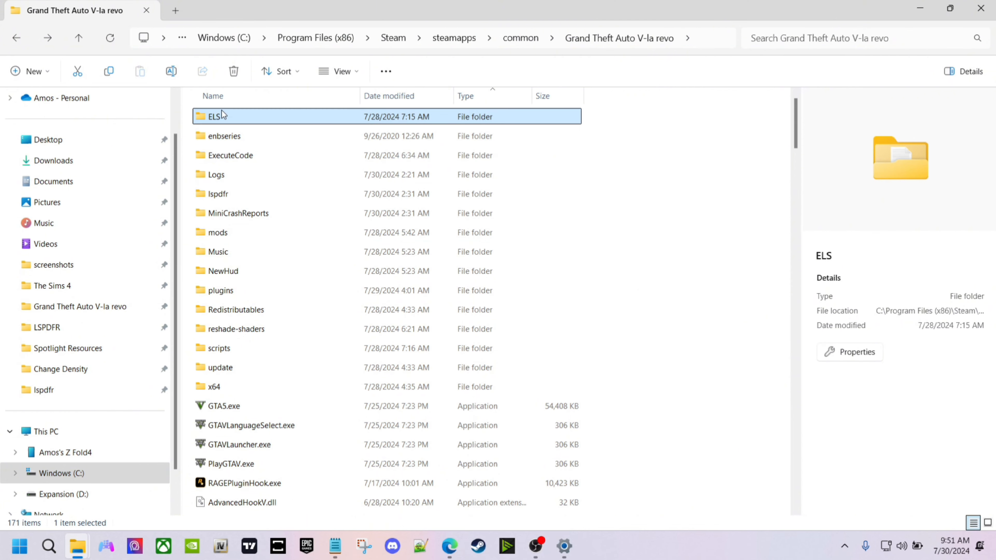
{"action": "left_click", "coordinate": [450, 547]}
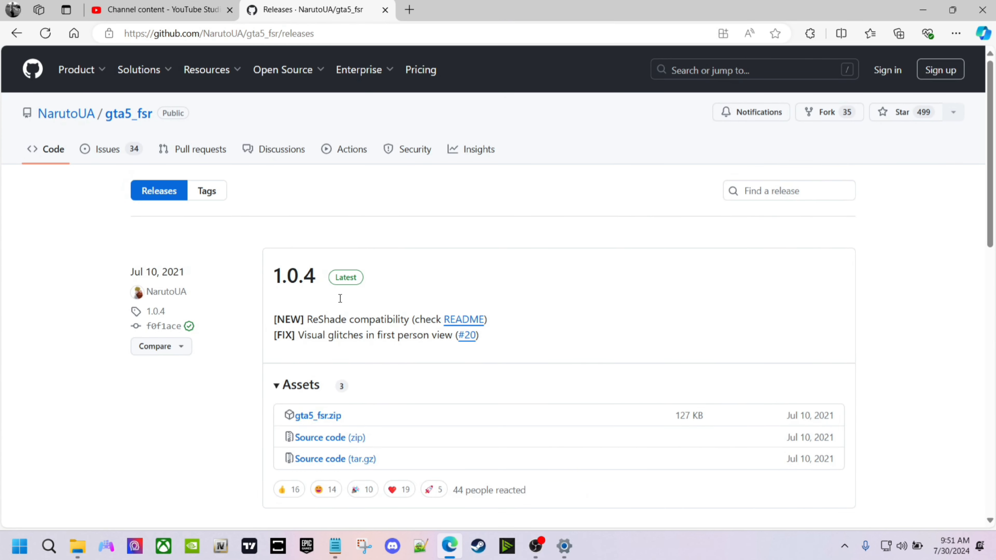
{"action": "left_click", "coordinate": [77, 34]}
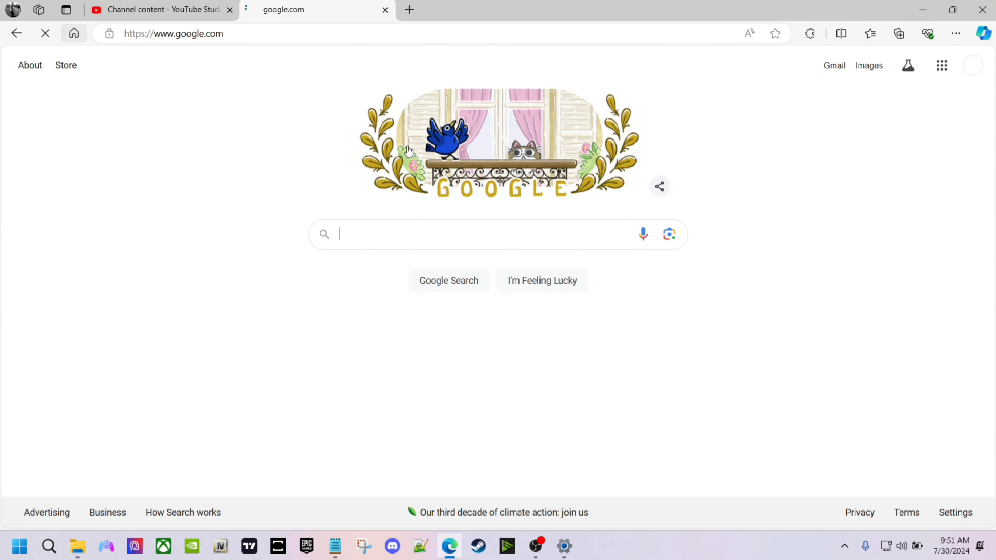
{"action": "type", "text": "el"}
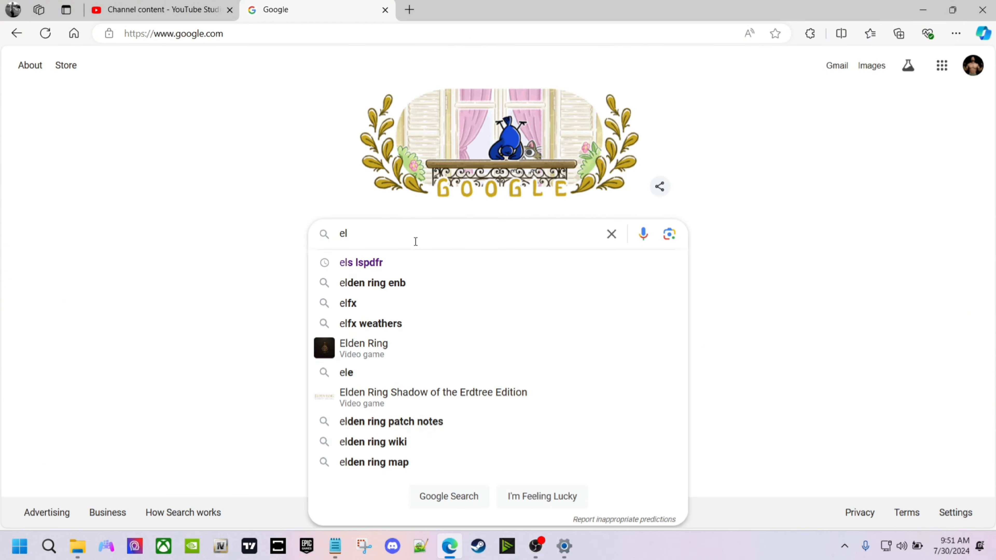
{"action": "left_click", "coordinate": [403, 266]}
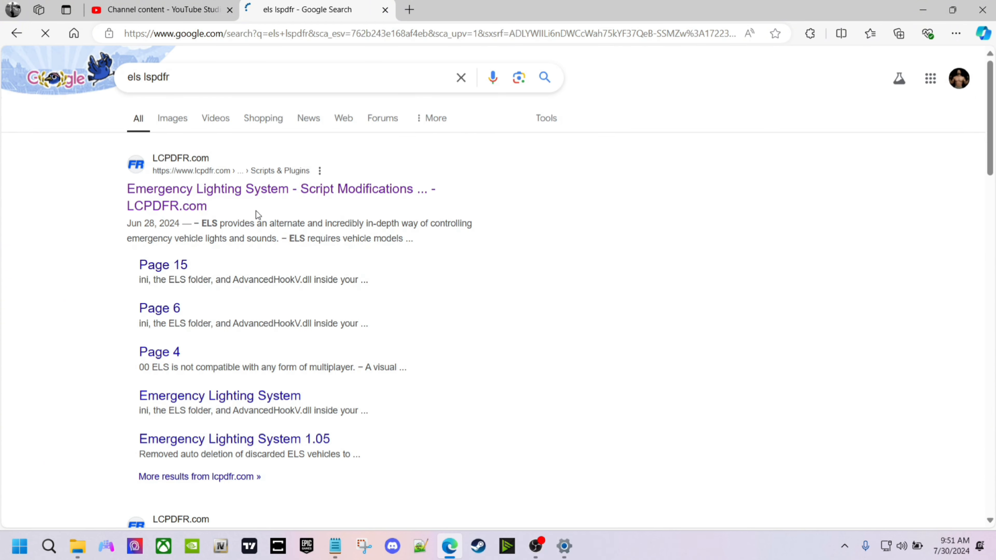
{"action": "left_click", "coordinate": [232, 199]}
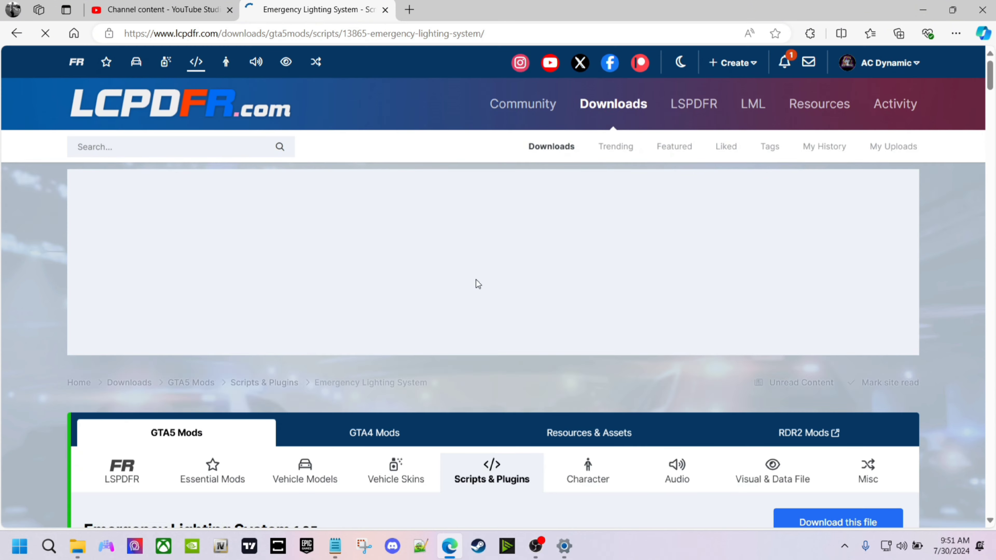
{"action": "scroll", "coordinate": [476, 279], "scroll_direction": "down", "scroll_amount": 5}
{"action": "scroll", "coordinate": [495, 364], "scroll_direction": "down", "scroll_amount": 3}
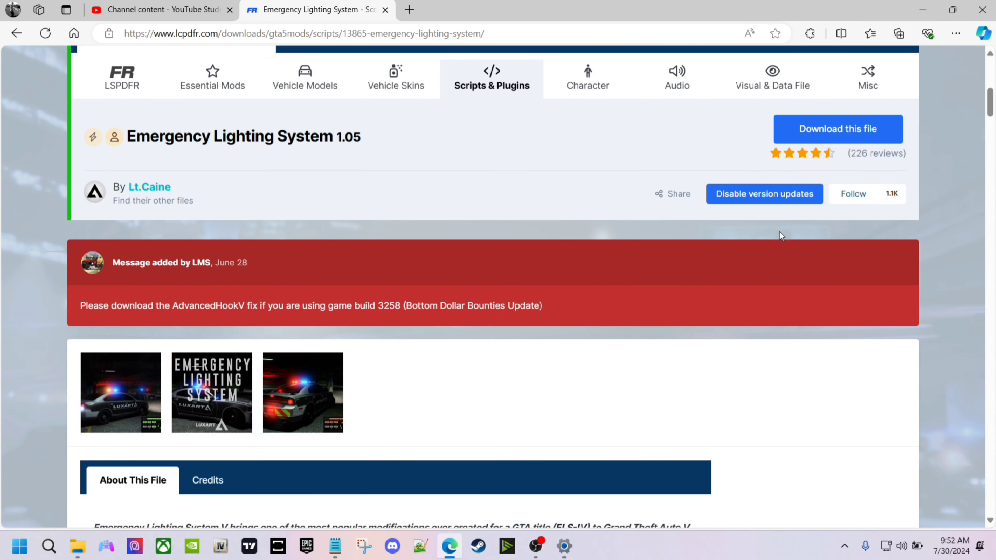
{"action": "left_click", "coordinate": [922, 9]}
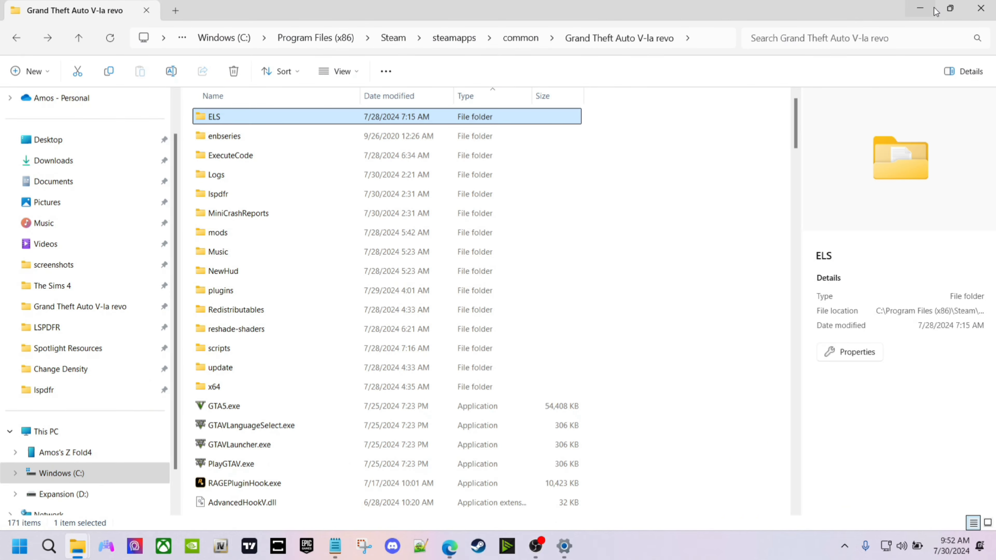
- Find ELS V1.05 (2).rar in the Downloads folder and open it with WinRAR
{"action": "left_click", "coordinate": [50, 162]}
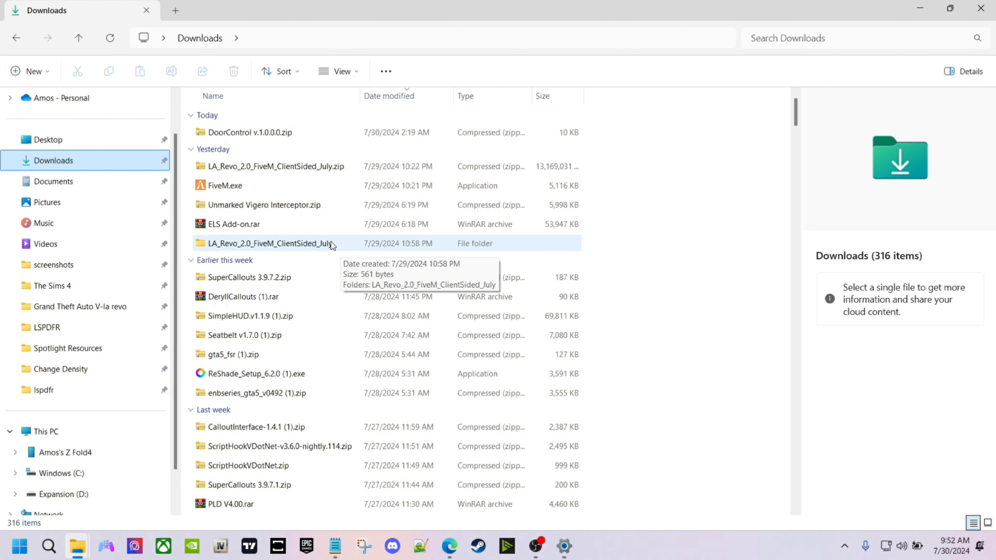
{"action": "scroll", "coordinate": [270, 399], "scroll_direction": "down", "scroll_amount": 4}
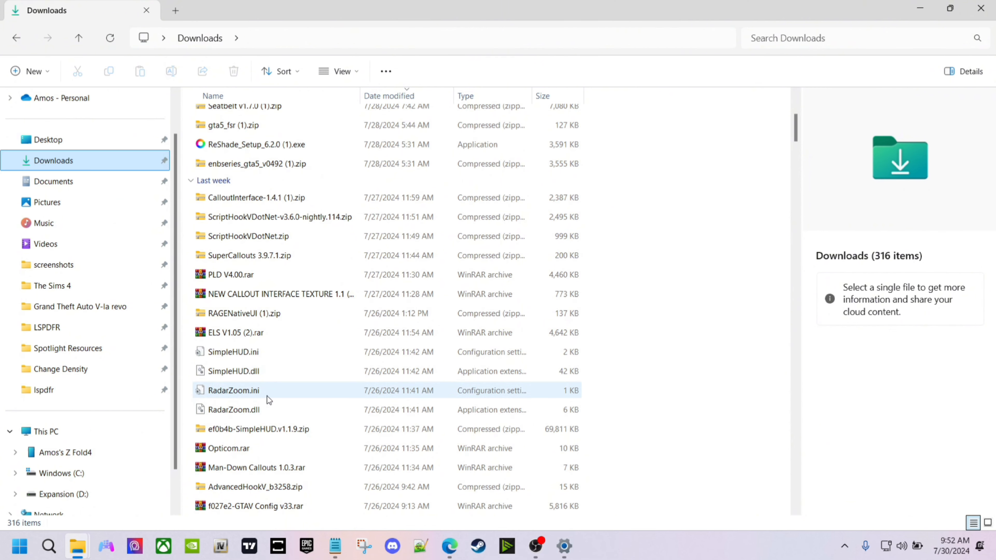
{"action": "scroll", "coordinate": [267, 394], "scroll_direction": "down", "scroll_amount": 1}
{"action": "scroll", "coordinate": [266, 388], "scroll_direction": "down", "scroll_amount": 4}
{"action": "scroll", "coordinate": [267, 345], "scroll_direction": "up", "scroll_amount": 3}
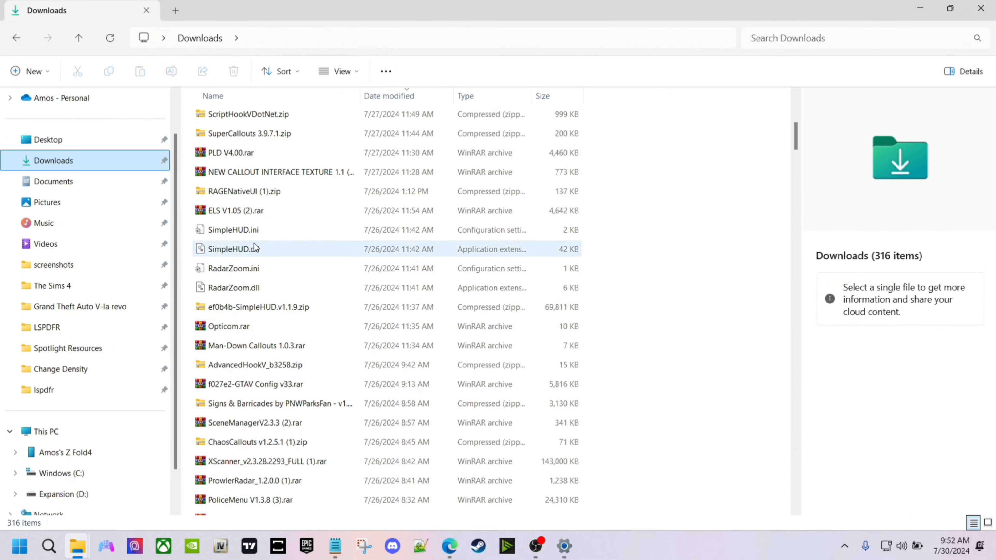
{"action": "left_click", "coordinate": [245, 212]}
{"action": "right_click", "coordinate": [244, 212]}
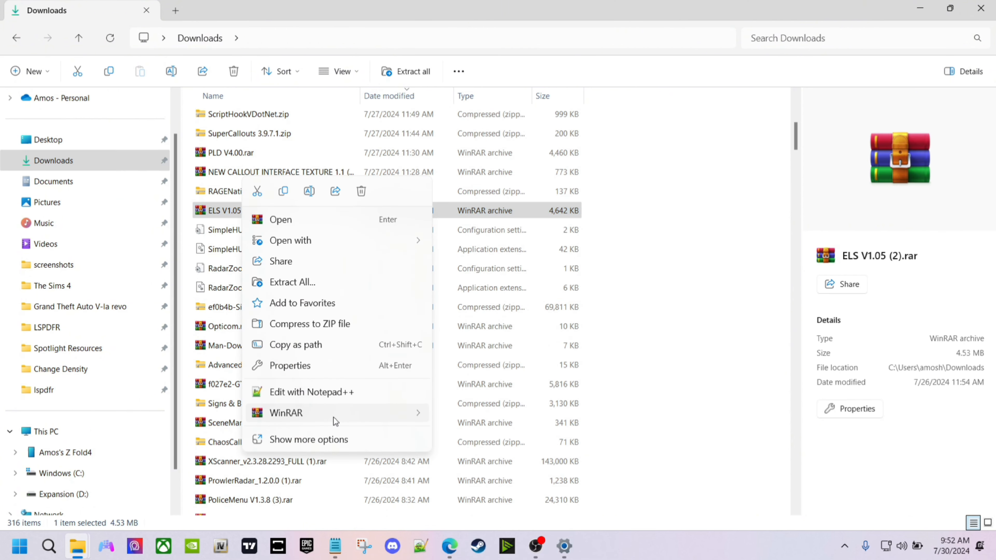
{"action": "mouse_move", "coordinate": [333, 414]}
{"action": "left_click", "coordinate": [492, 416]}
- In INSTALLATION FILES\Grand Theft Auto V of the archive, select everything except AdvancedHookV.dll and minimize the archive window
{"action": "double_click", "coordinate": [138, 228]}
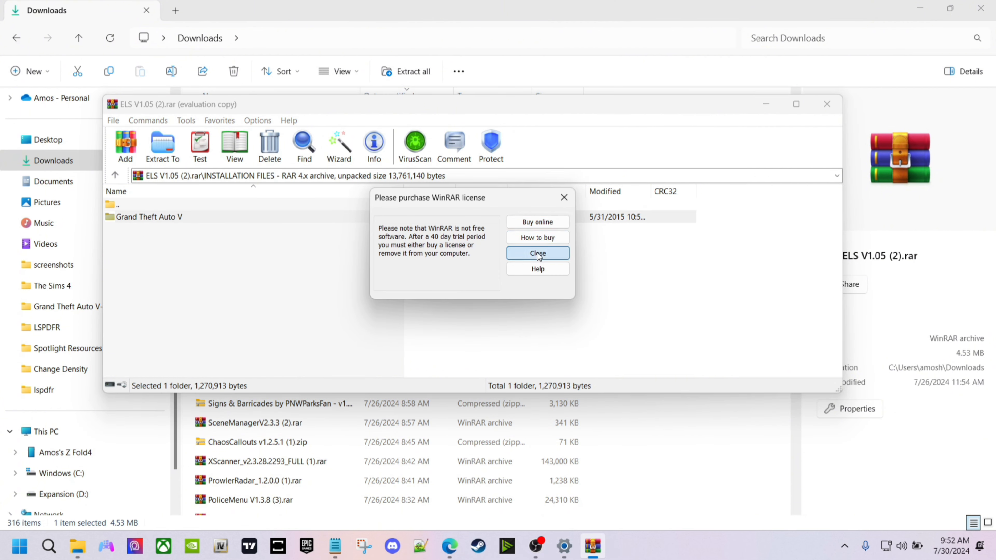
{"action": "left_click", "coordinate": [535, 252]}
{"action": "left_click", "coordinate": [196, 217]}
{"action": "double_click", "coordinate": [196, 217]}
{"action": "left_click_drag", "start_coordinate": [149, 310], "coordinate": [150, 221]}
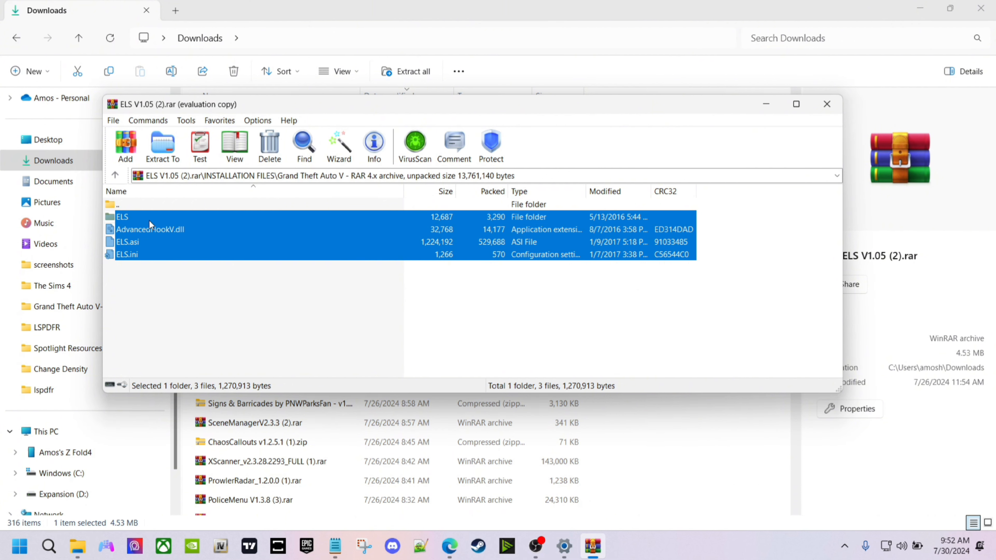
{"action": "left_click", "coordinate": [151, 228], "text": "ctrl"}
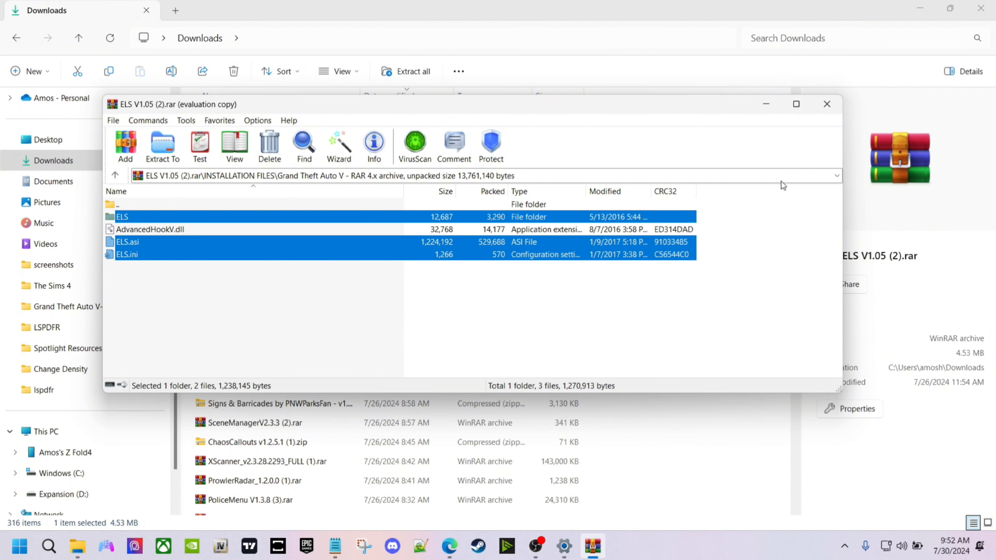
{"action": "left_click", "coordinate": [766, 109]}
- Check the downloadable files of Emergency Lighting System 1.05, including AdvancedHookV_b3258.zip, on its LCPDFR.com page and close the list
{"action": "left_click", "coordinate": [449, 546]}
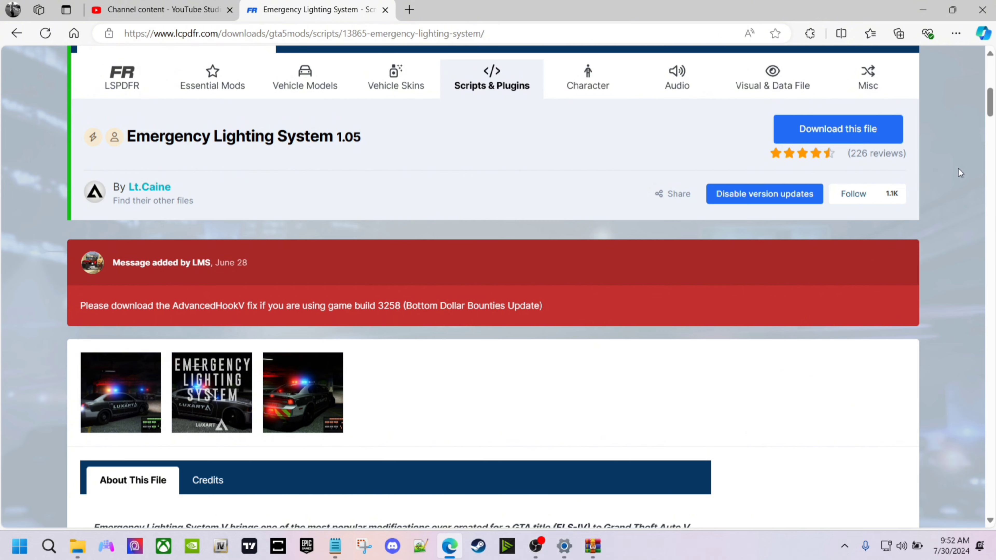
{"action": "left_click", "coordinate": [816, 129]}
{"action": "left_click", "coordinate": [789, 259]}
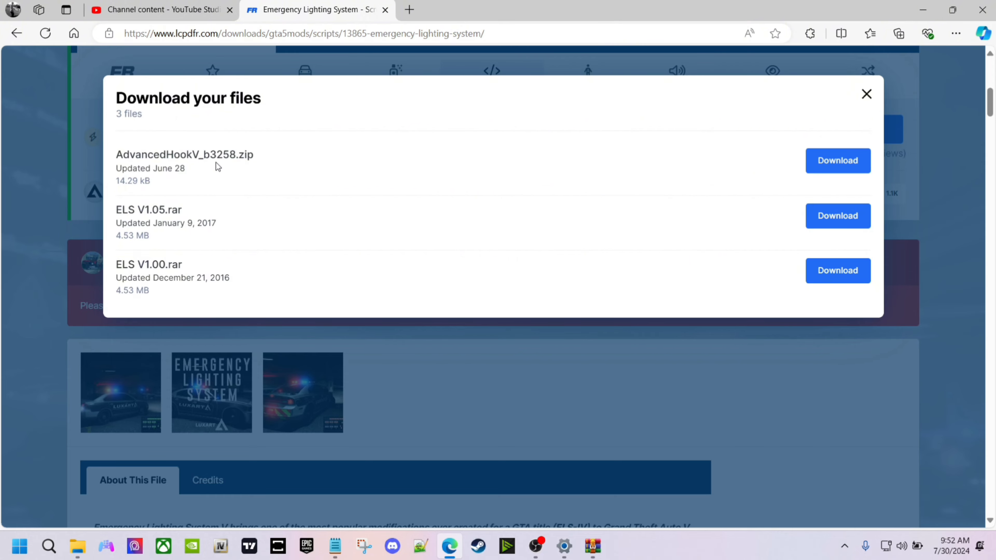
{"action": "left_click", "coordinate": [866, 95]}
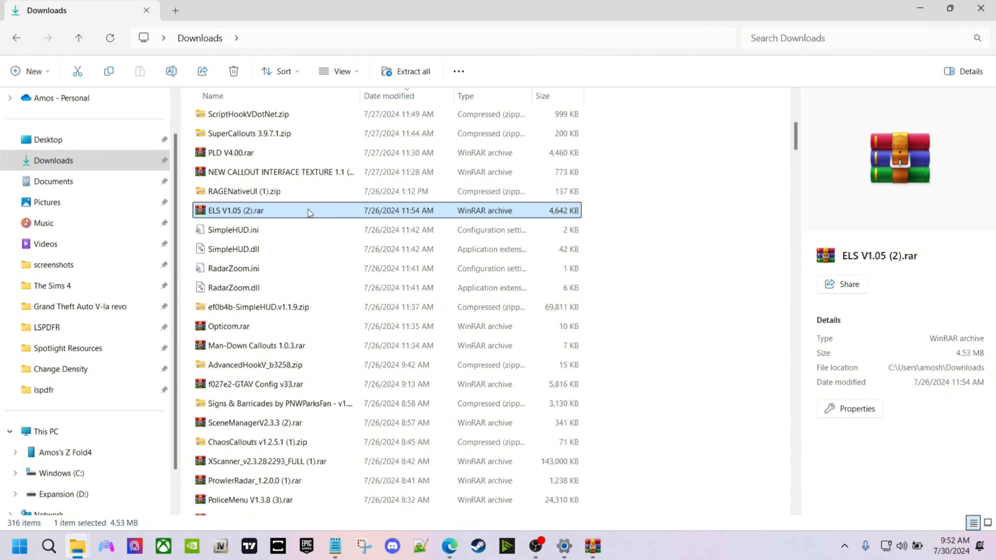
- From the desktop 5REAL folder, go into both nested Complete_5Real_July folders, maximize the window and open Addons
{"action": "left_click", "coordinate": [920, 8]}
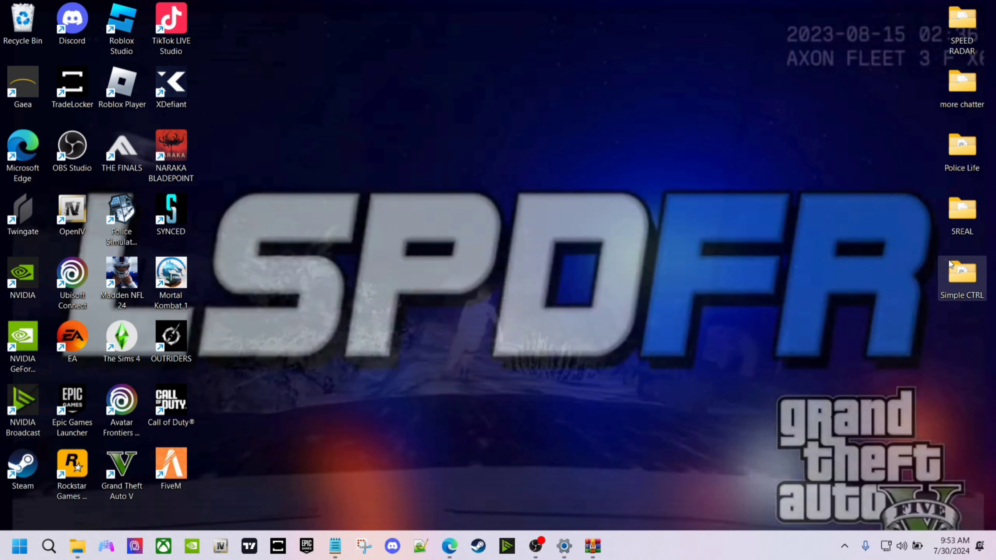
{"action": "double_click", "coordinate": [962, 212]}
{"action": "double_click", "coordinate": [463, 153]}
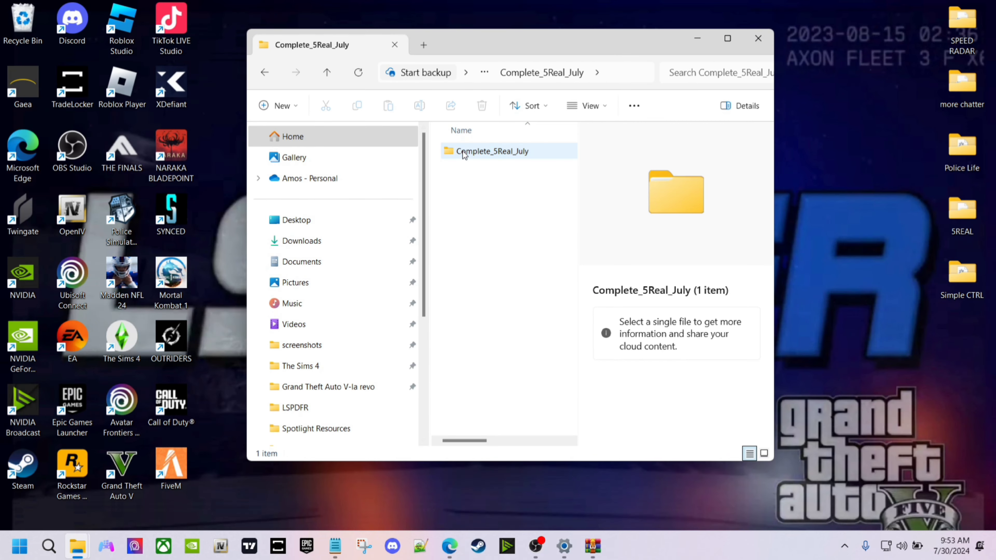
{"action": "double_click", "coordinate": [463, 153]}
{"action": "left_click", "coordinate": [727, 38]}
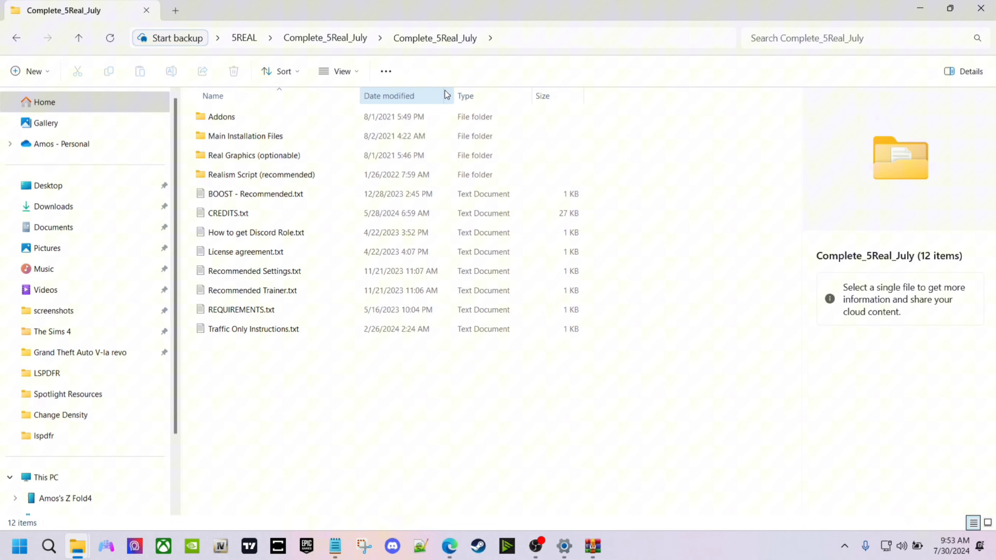
{"action": "double_click", "coordinate": [256, 119]}
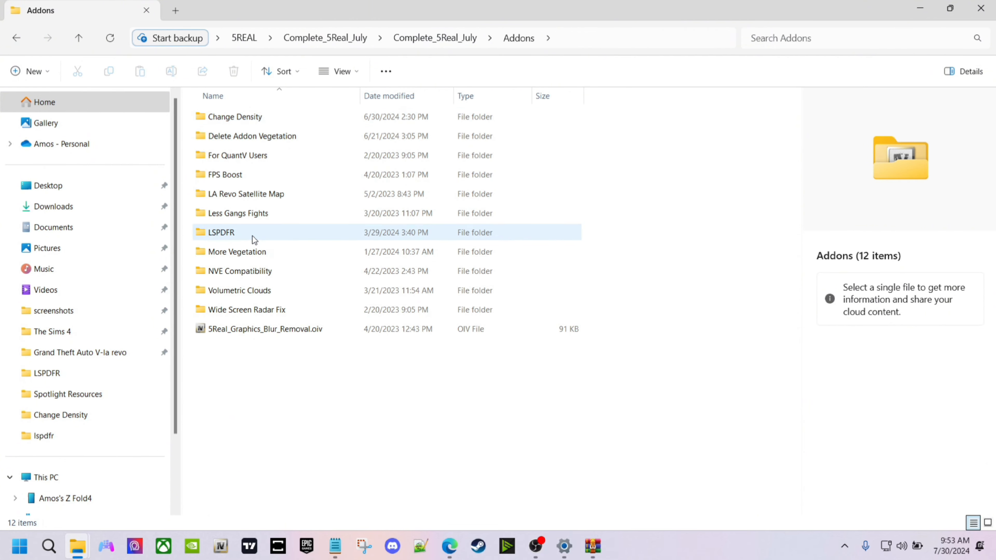
- Open the LSPDFR addon folder, look at the XML files in 3. To ELS and go back
{"action": "left_click", "coordinate": [232, 234]}
{"action": "double_click", "coordinate": [232, 235]}
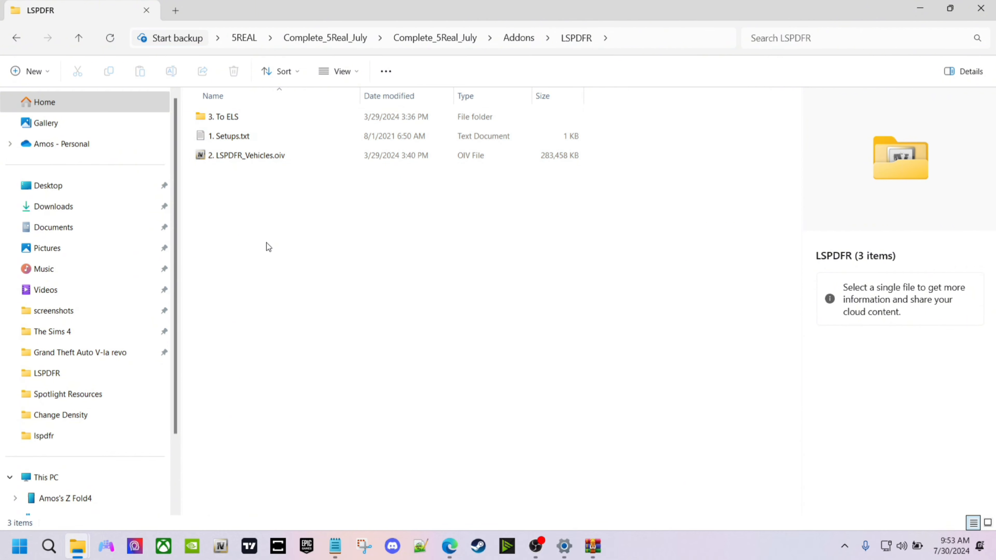
{"action": "double_click", "coordinate": [227, 117]}
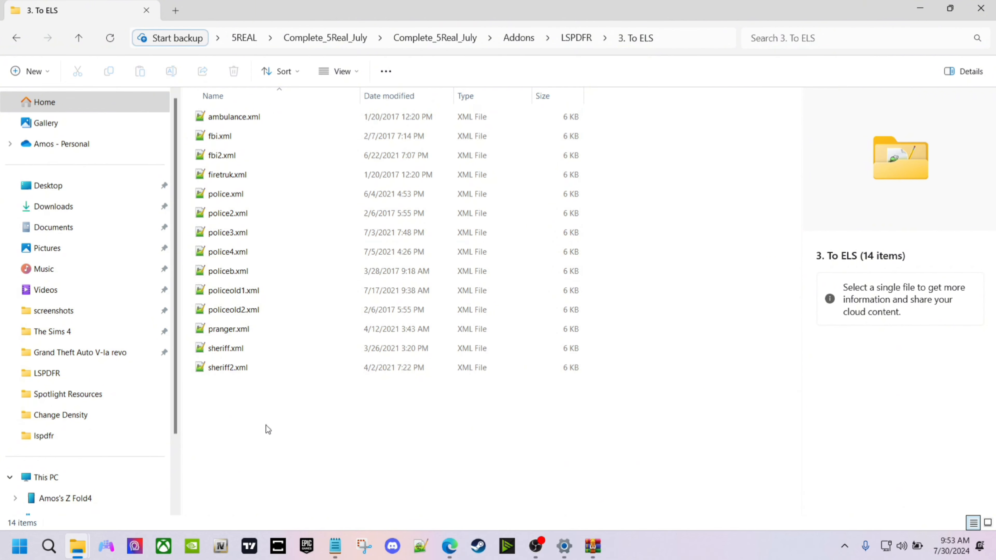
{"action": "key", "text": "alt+Left"}
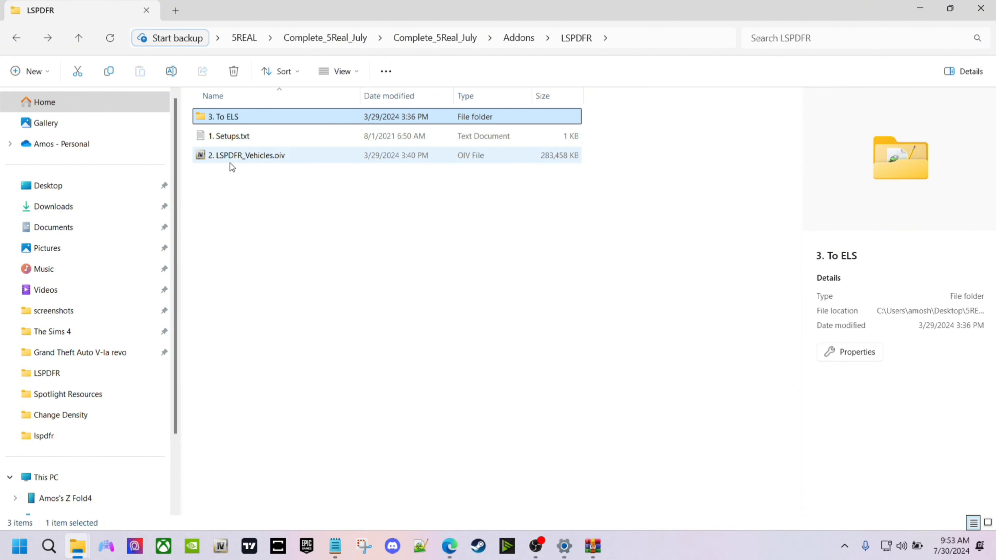
- Open 2. LSPDFR_Vehicles.oiv in the package installer, view the install location choices, and cancel and close it without installing
{"action": "double_click", "coordinate": [232, 161]}
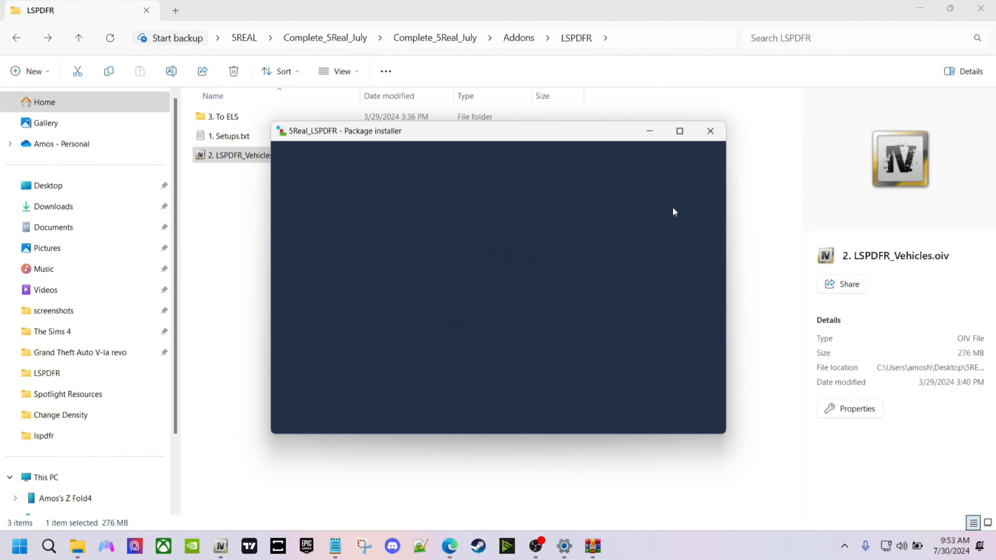
{"action": "left_click", "coordinate": [684, 226]}
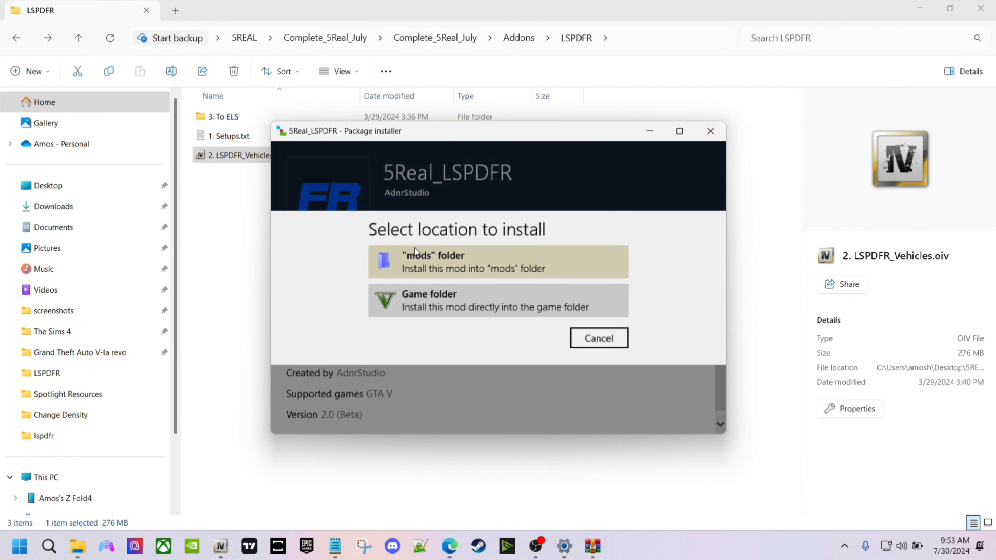
{"action": "left_click", "coordinate": [613, 345]}
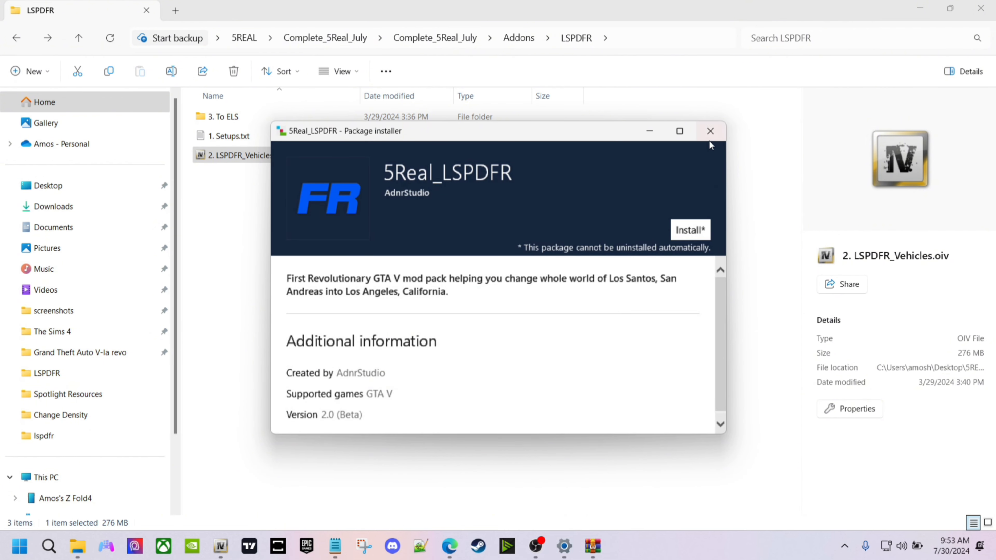
{"action": "left_click", "coordinate": [710, 131]}
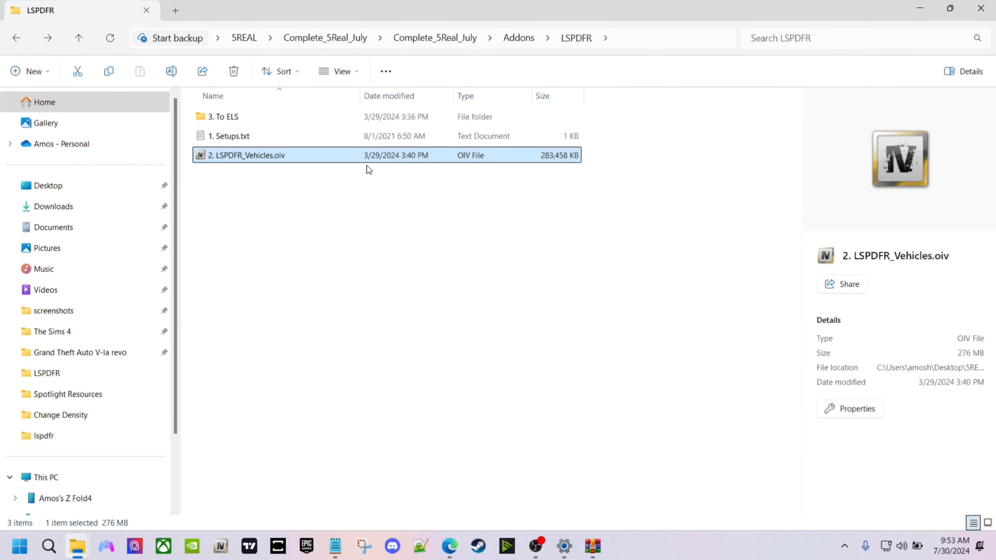
- Open the 3. To ELS folder and arrange its window side by side with the Grand Theft Auto V-la revo folder
{"action": "double_click", "coordinate": [257, 116]}
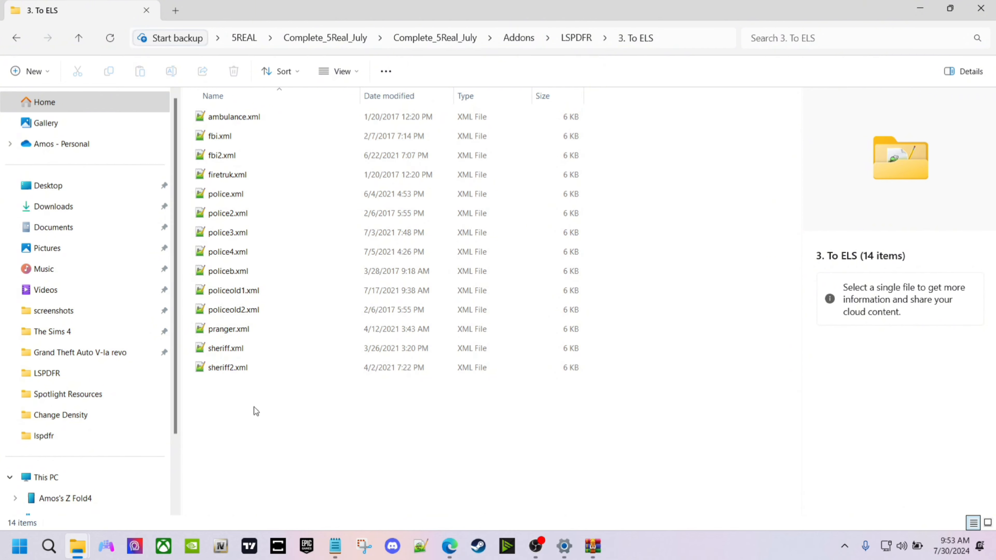
{"action": "left_click_drag", "start_coordinate": [254, 407], "coordinate": [239, 110]}
{"action": "left_click", "coordinate": [306, 417]}
{"action": "left_click_drag", "start_coordinate": [513, 16], "coordinate": [995, 235]}
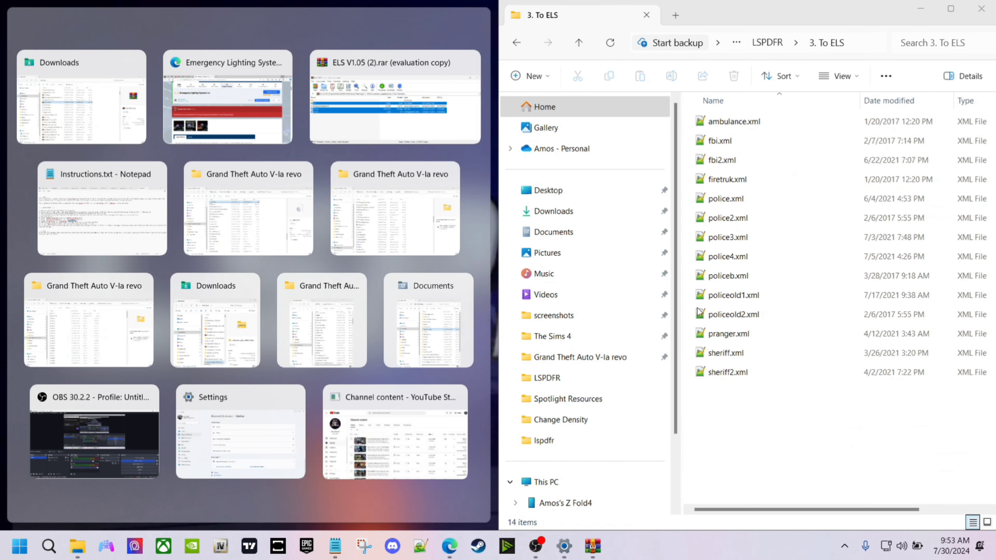
{"action": "left_click", "coordinate": [390, 177]}
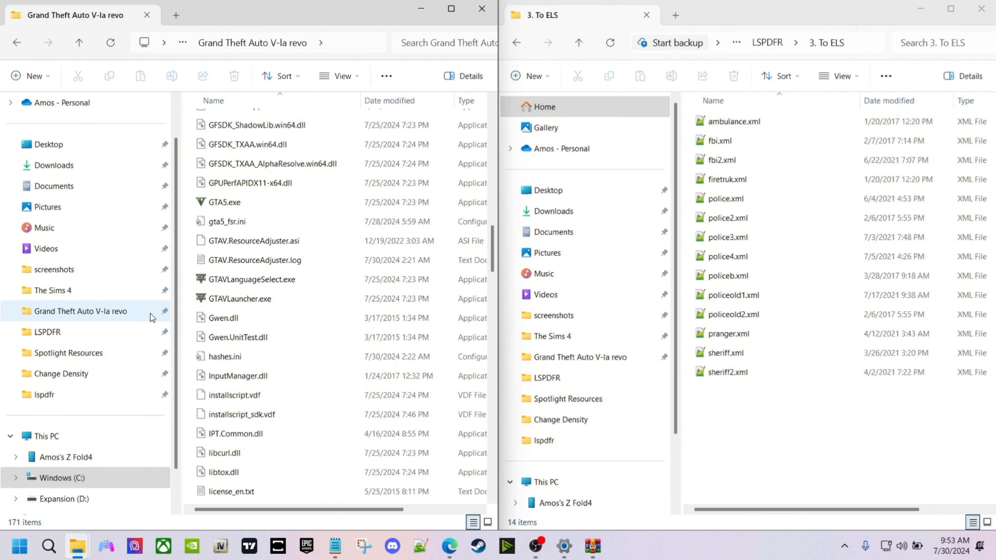
- Look inside the ELS folder of Grand Theft Auto V-la revo and return to the game folder
{"action": "scroll", "coordinate": [249, 254], "scroll_direction": "up", "scroll_amount": 17}
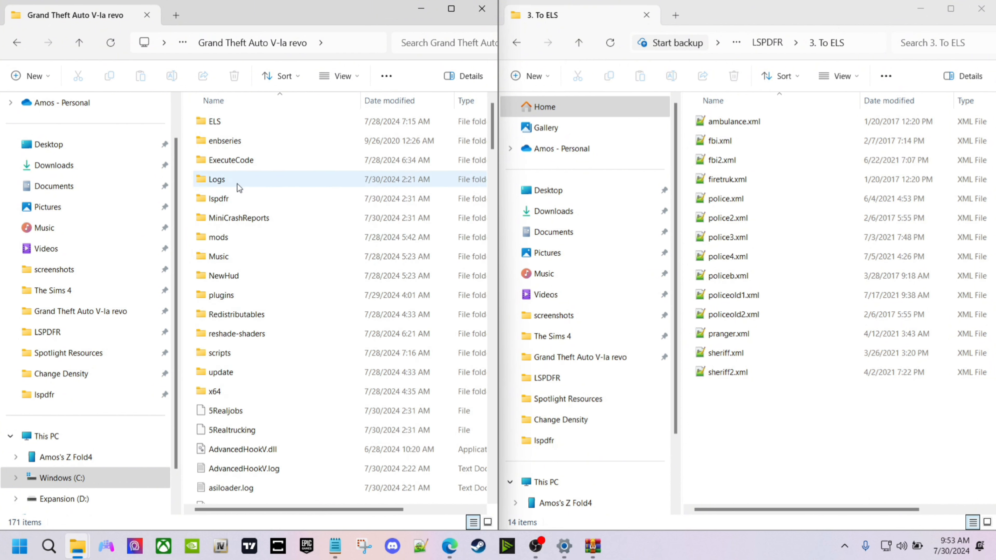
{"action": "double_click", "coordinate": [232, 123]}
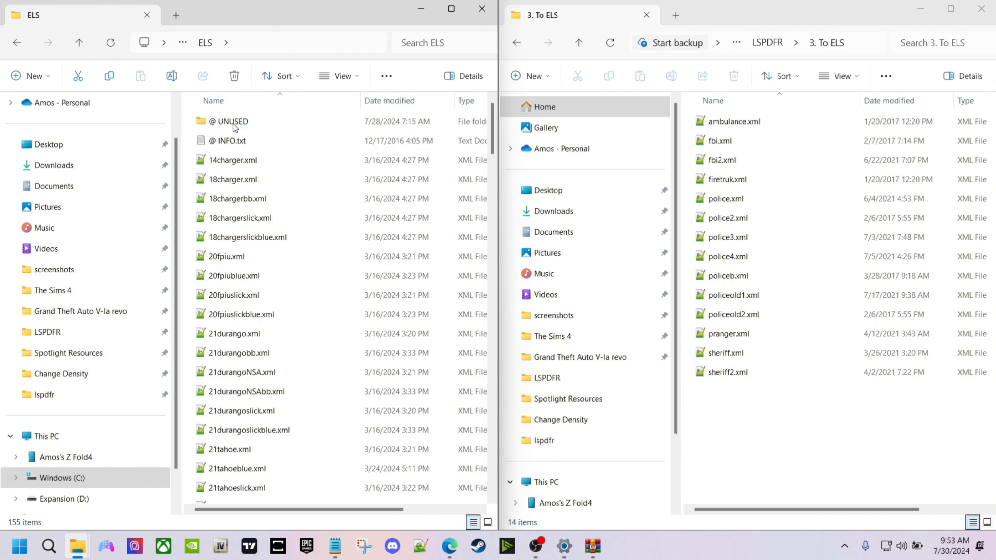
{"action": "key", "text": "alt+Left"}
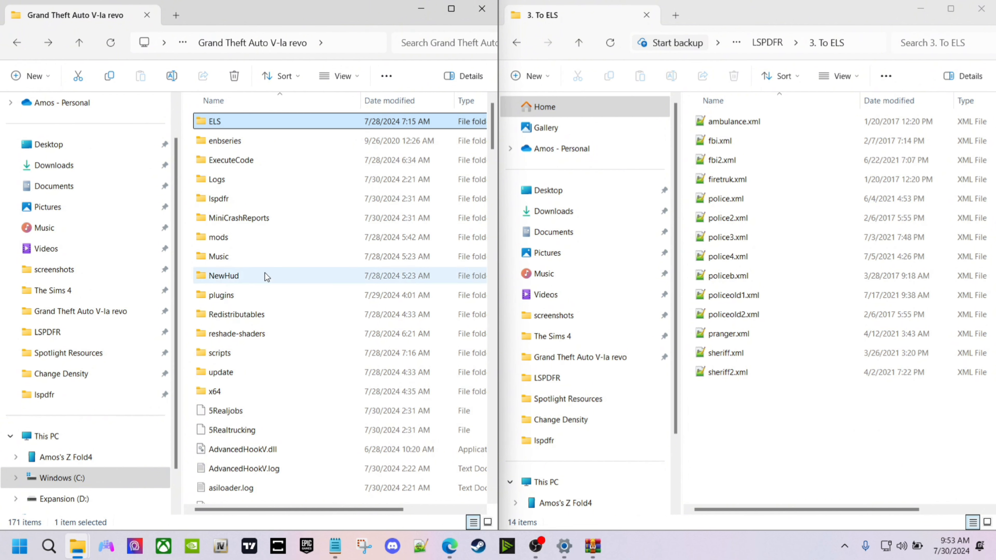
- Open the game's ELS pack_default folder and highlight the XML files to copy from 3. To ELS, without copying them
{"action": "double_click", "coordinate": [243, 123]}
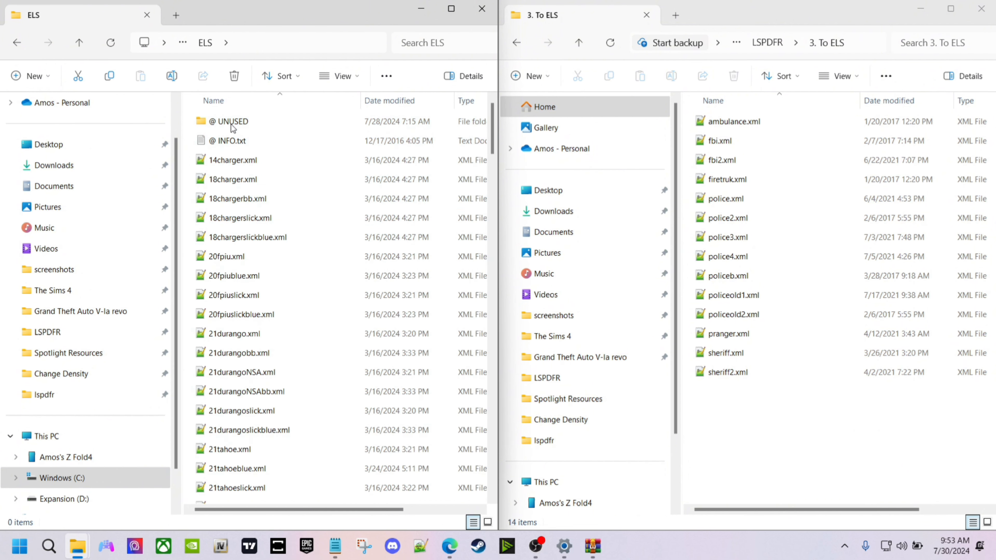
{"action": "left_click_drag", "start_coordinate": [731, 436], "coordinate": [719, 131]}
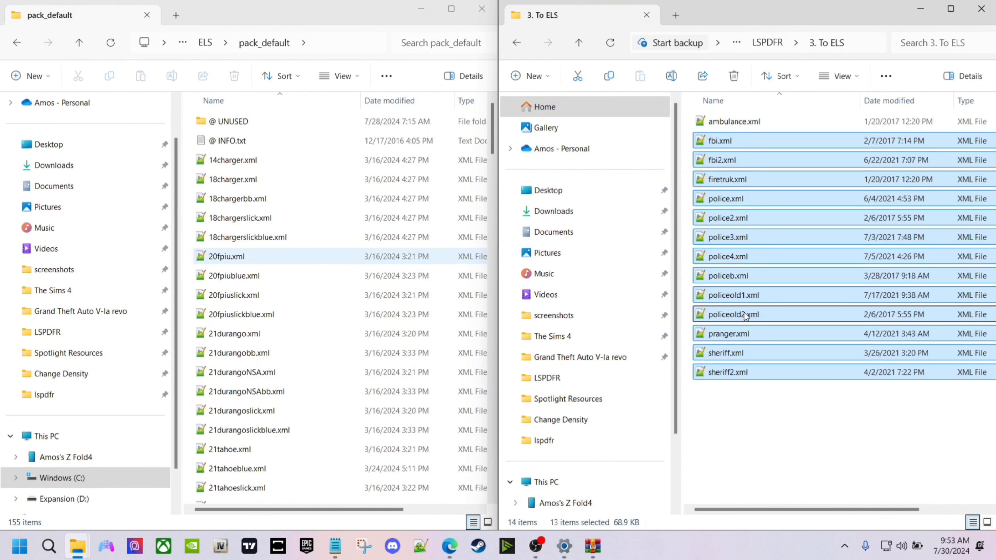
{"action": "left_click", "coordinate": [774, 399]}
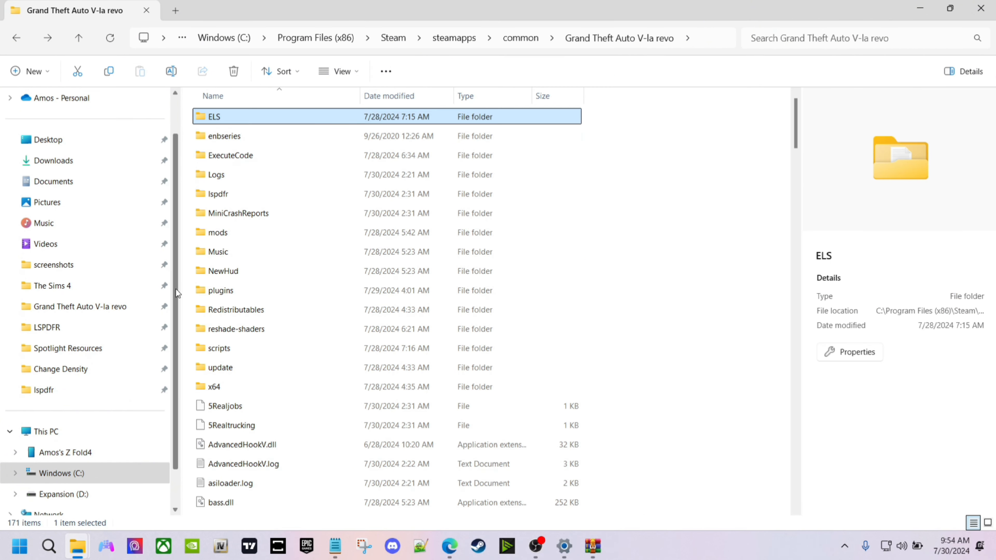
- Minimize the game folder and open the Realism Script (recommended) folder inside 5REAL's nested Complete_5Real_July folders
{"action": "left_click", "coordinate": [920, 7]}
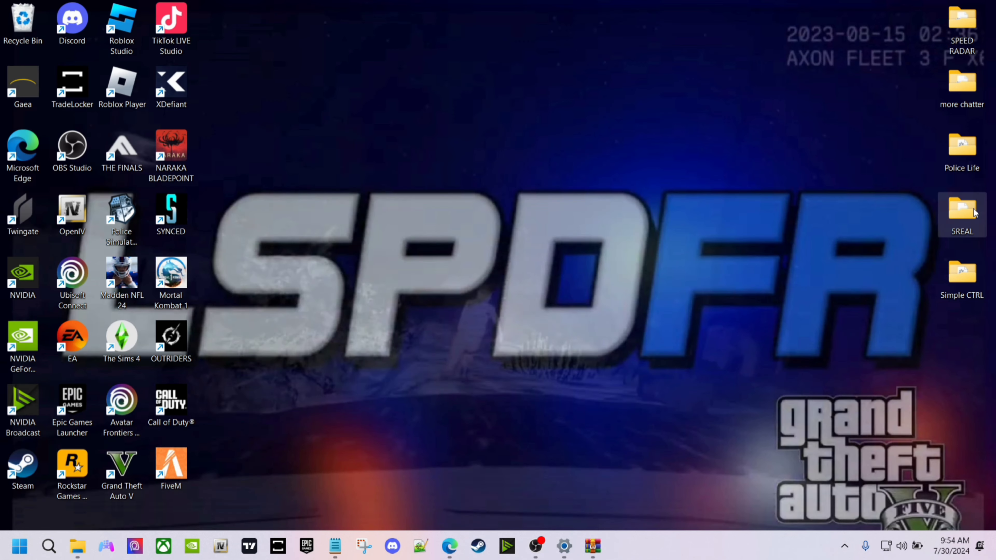
{"action": "double_click", "coordinate": [944, 204]}
{"action": "left_click", "coordinate": [723, 13]}
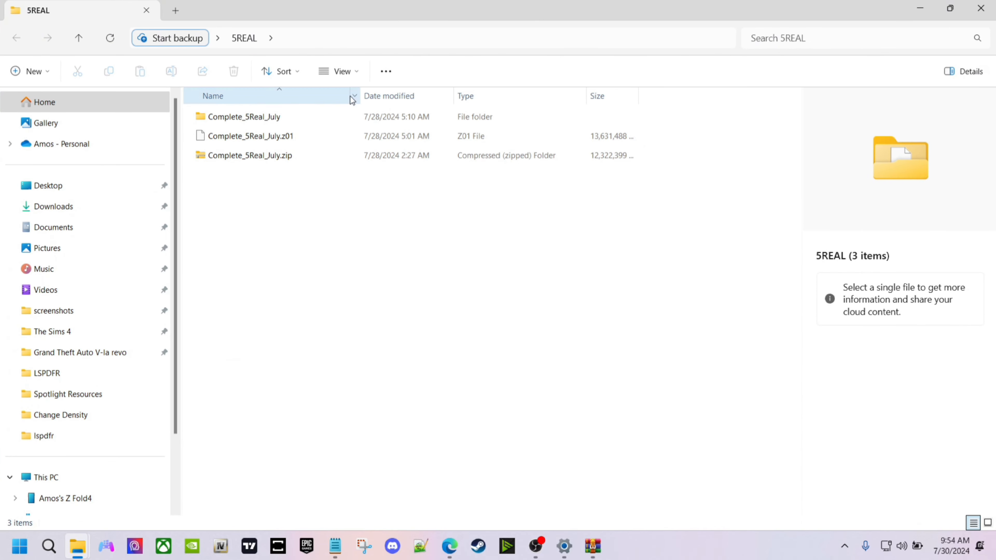
{"action": "double_click", "coordinate": [302, 120]}
{"action": "left_click", "coordinate": [240, 115]}
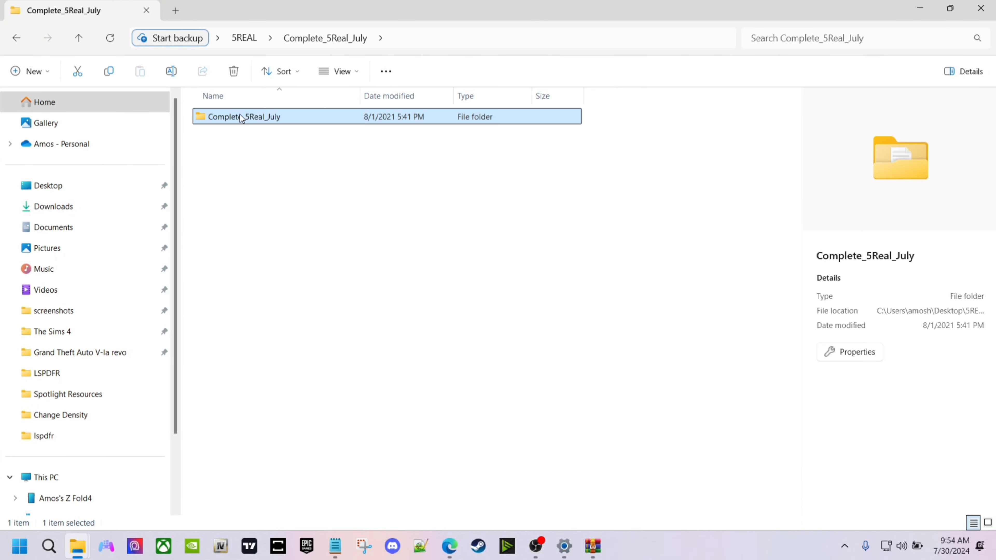
{"action": "left_click", "coordinate": [237, 178]}
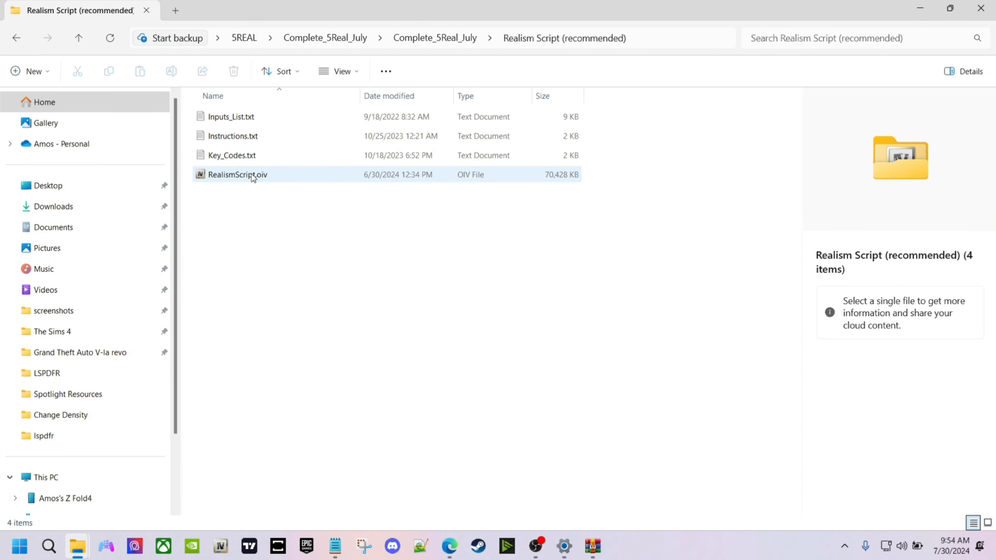
- Look inside the Addons folder of Complete_5Real_July and return to the Realism Script (recommended) folder
{"action": "key", "text": "alt+Up"}
{"action": "double_click", "coordinate": [234, 118]}
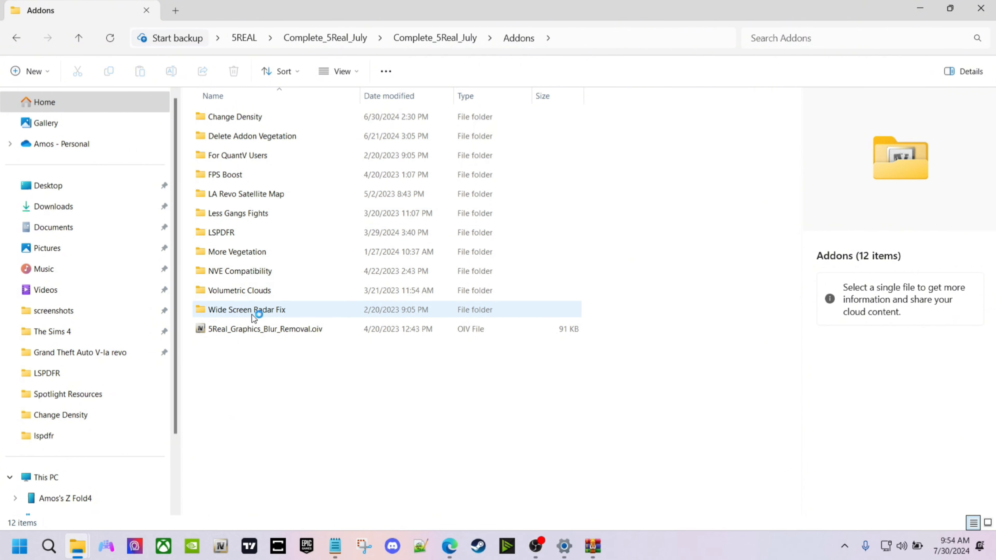
{"action": "key", "text": "alt+Up"}
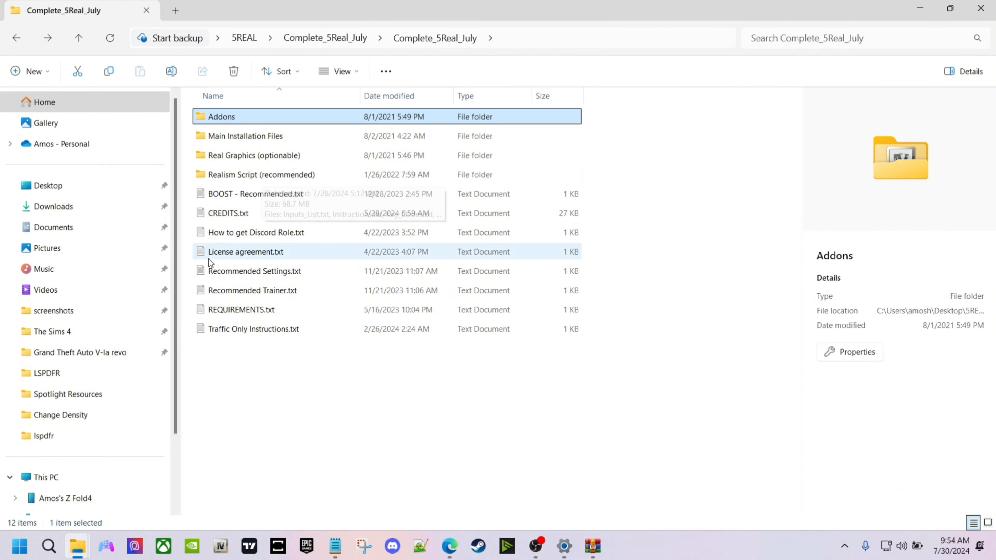
{"action": "left_click", "coordinate": [263, 178]}
{"action": "double_click", "coordinate": [263, 178]}
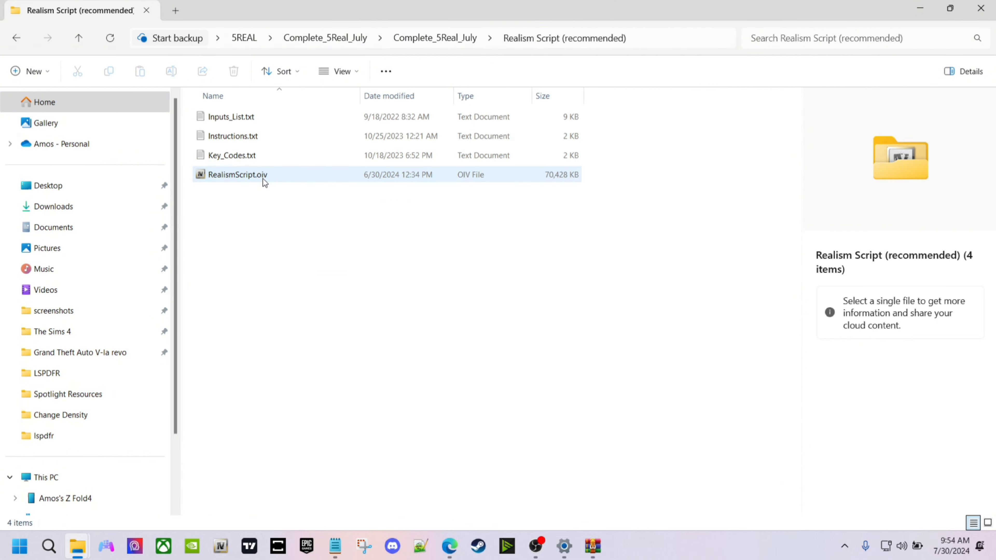
- Open RealismScript.ini from the Grand Theft Auto V-la revo folder in the text editor
{"action": "left_click", "coordinate": [110, 352]}
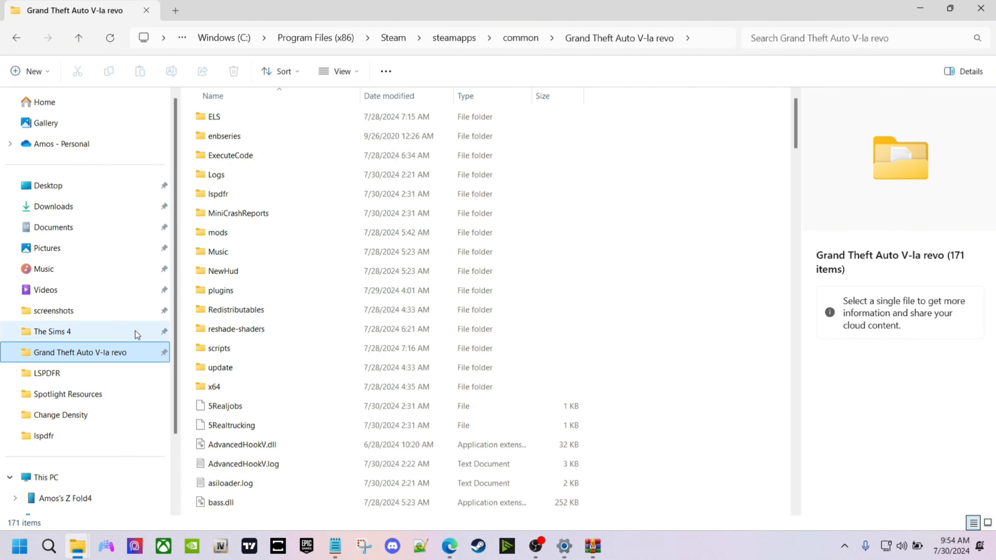
{"action": "scroll", "coordinate": [304, 229], "scroll_direction": "down", "scroll_amount": 10}
{"action": "scroll", "coordinate": [314, 223], "scroll_direction": "down", "scroll_amount": 13}
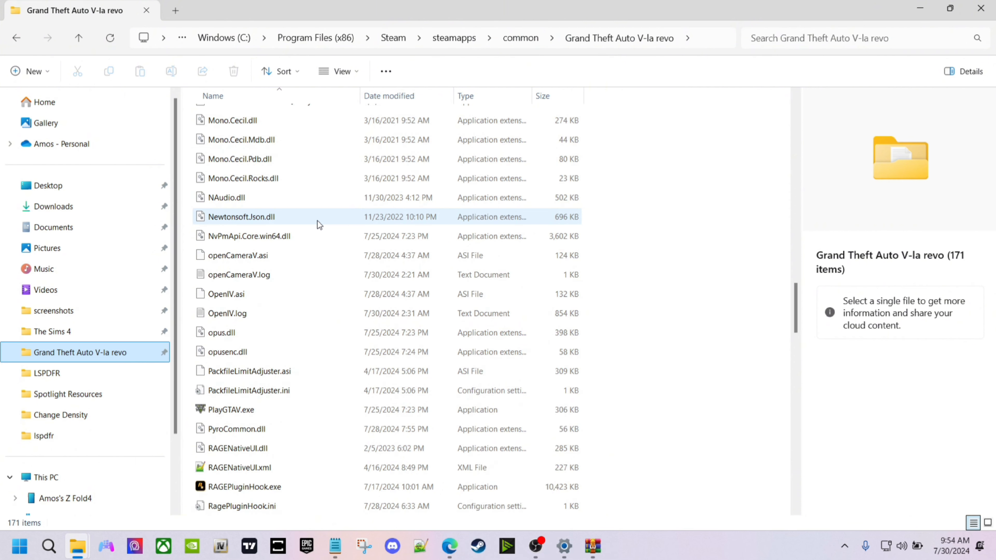
{"action": "scroll", "coordinate": [319, 224], "scroll_direction": "down", "scroll_amount": 3}
{"action": "scroll", "coordinate": [319, 223], "scroll_direction": "down", "scroll_amount": 1}
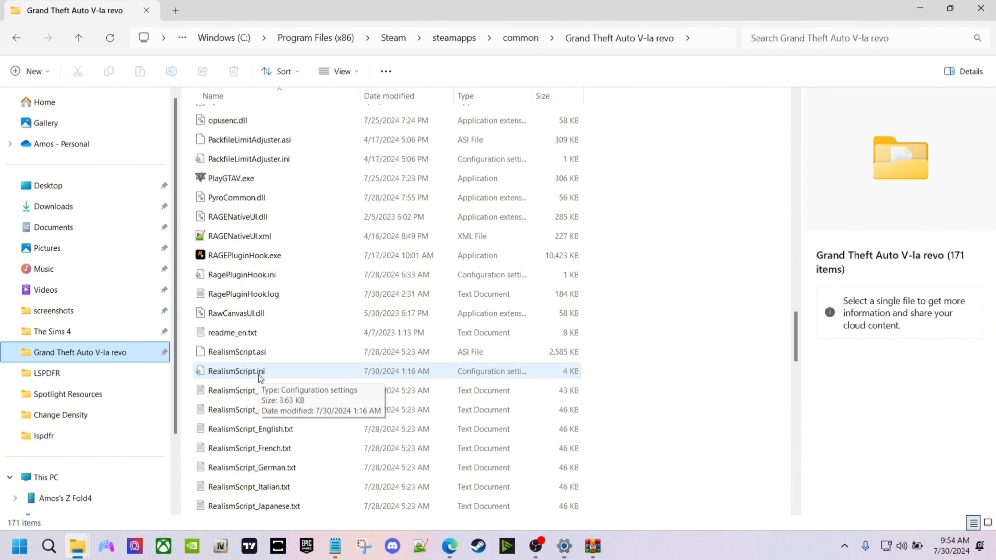
{"action": "double_click", "coordinate": [237, 371]}
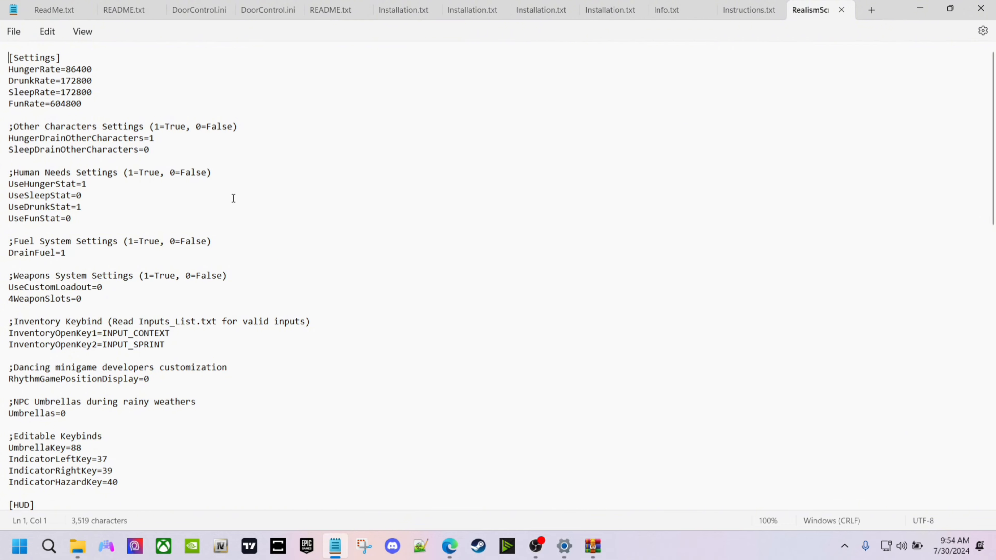